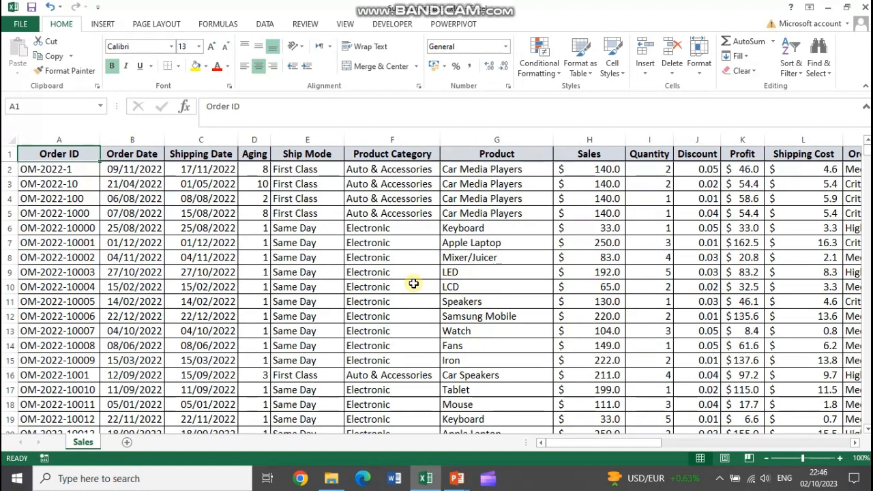
Check how far the Order ID column extends from its header down to the last record
click(73, 170)
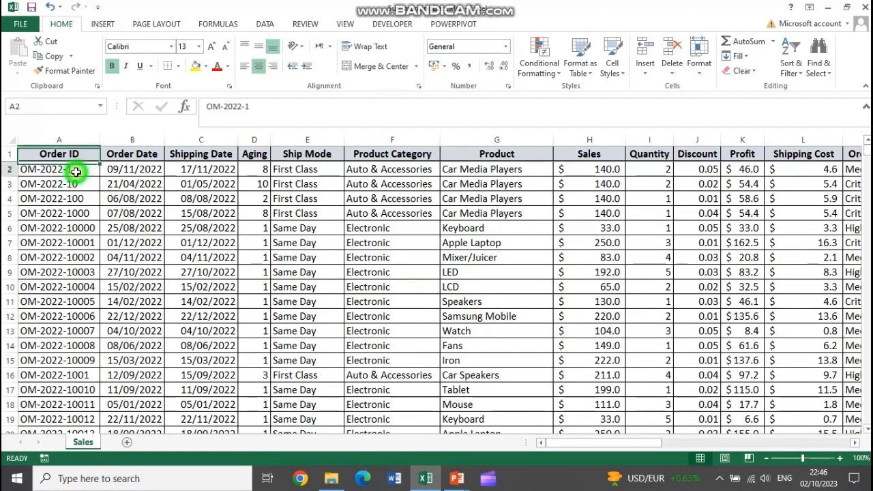
click(77, 152)
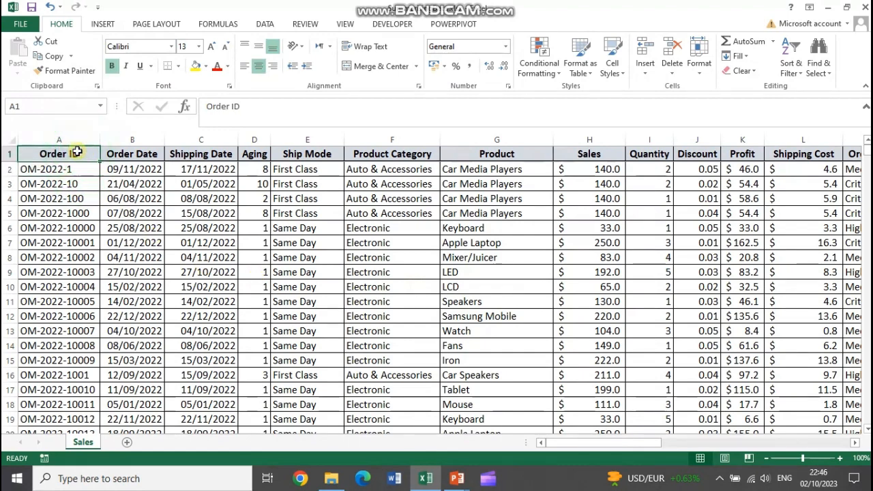
key(ctrl+shift+Down)
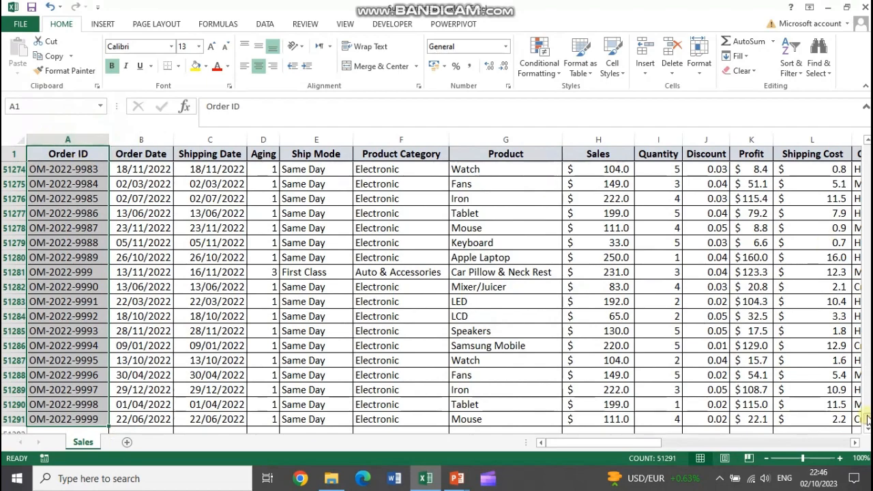
drag(867, 420, 868, 149)
drag(672, 444, 272, 289)
click(39, 170)
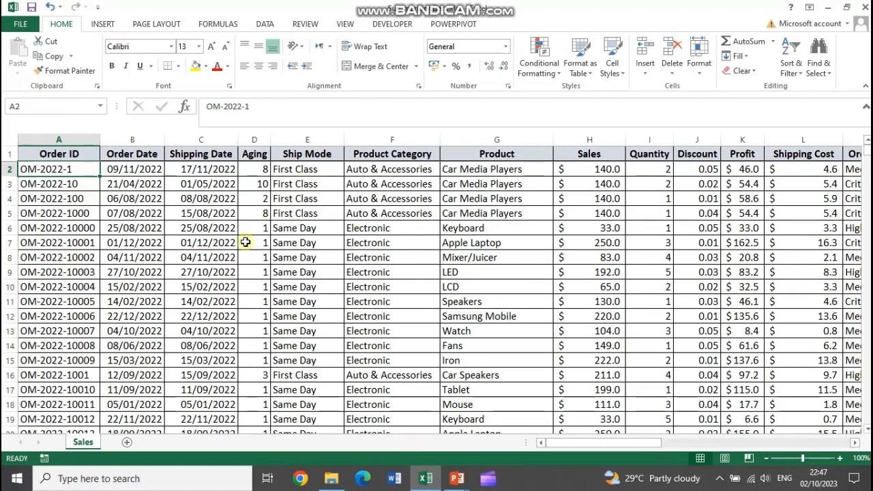
Look through the unsorted sales records to examine how the product categories are mixed
scroll(395, 201, down, 10)
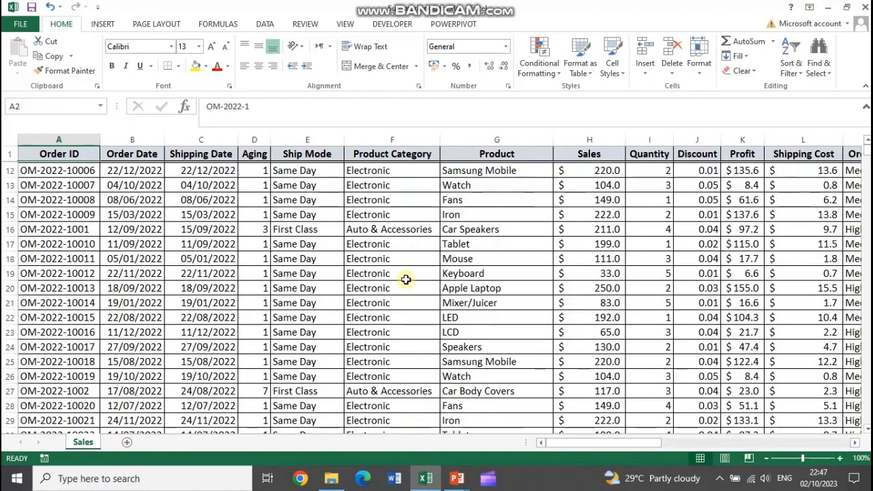
scroll(368, 348, down, 12)
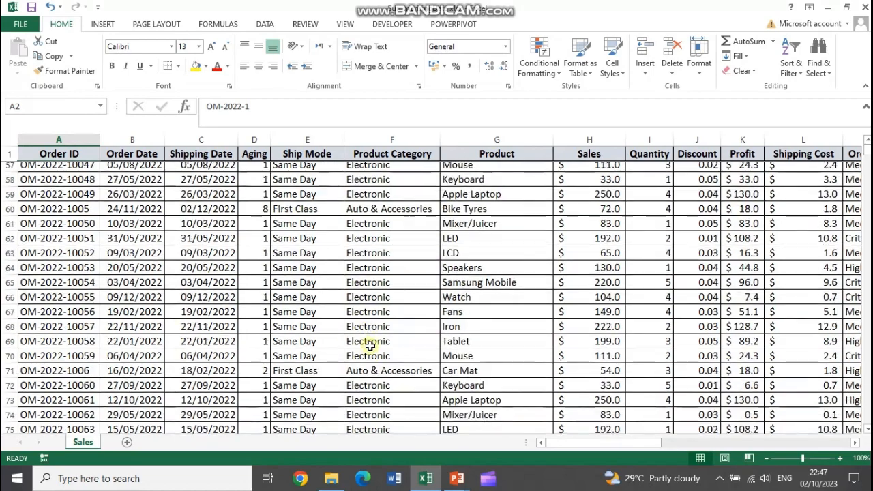
scroll(386, 360, up, 4)
scroll(388, 360, up, 18)
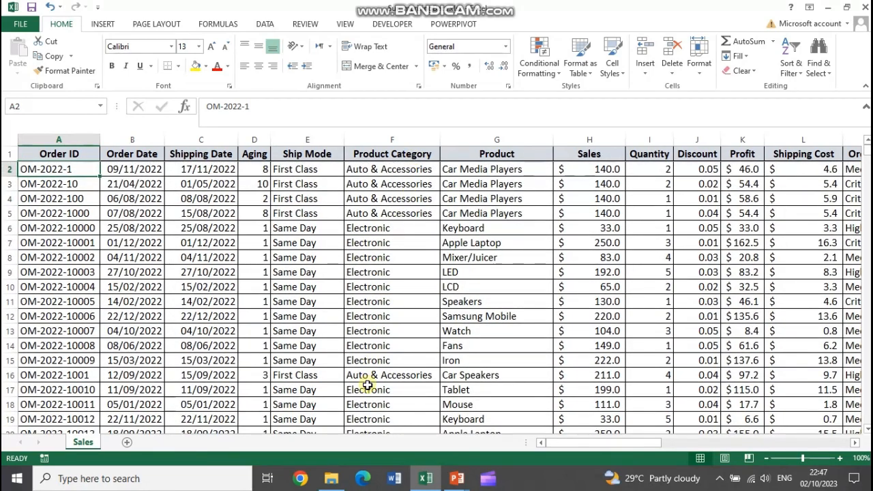
scroll(382, 258, down, 20)
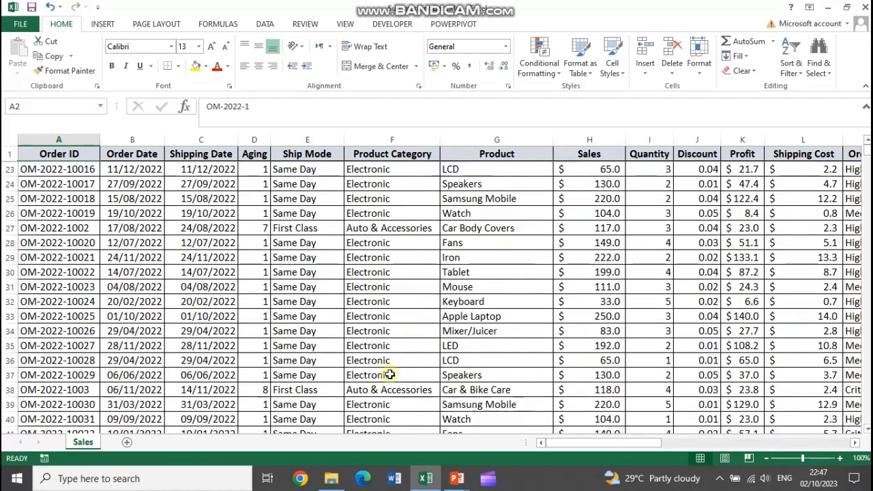
scroll(393, 382, down, 10)
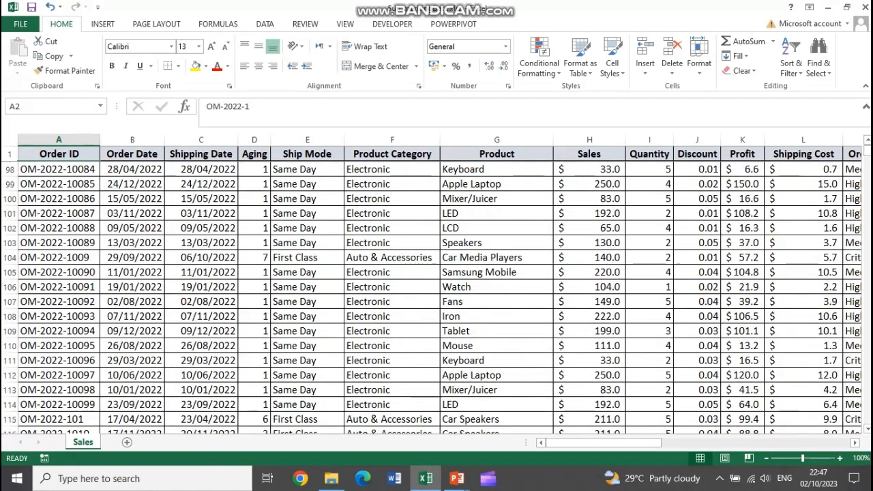
drag(867, 154, 868, 149)
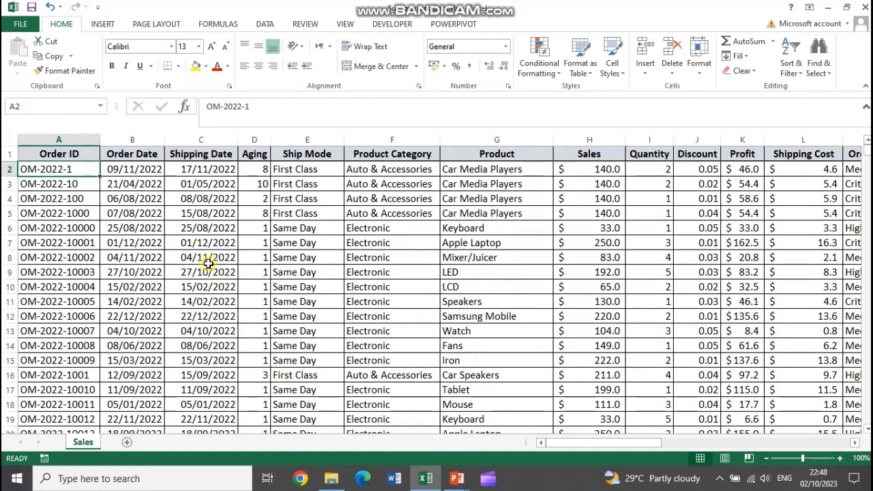
Select the entire sales table, from the Order ID header through the Region column and down to the last record
click(65, 155)
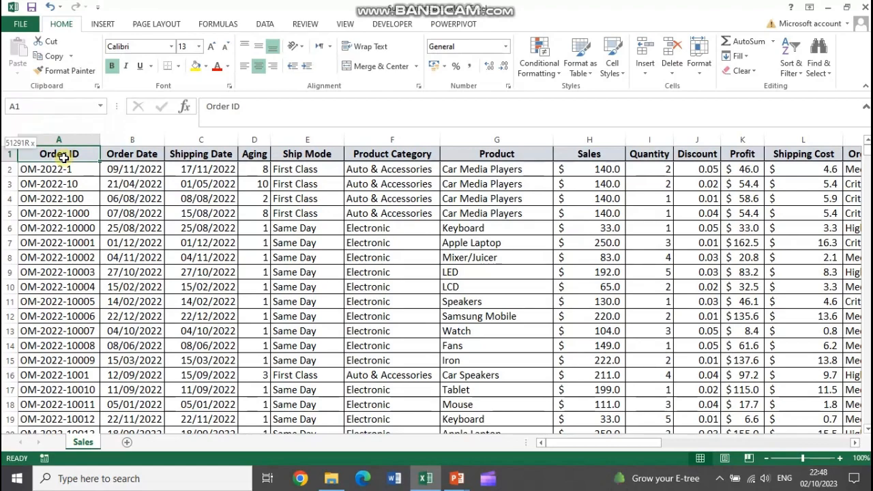
key(ctrl+shift+Right)
key(ctrl+shift+Down)
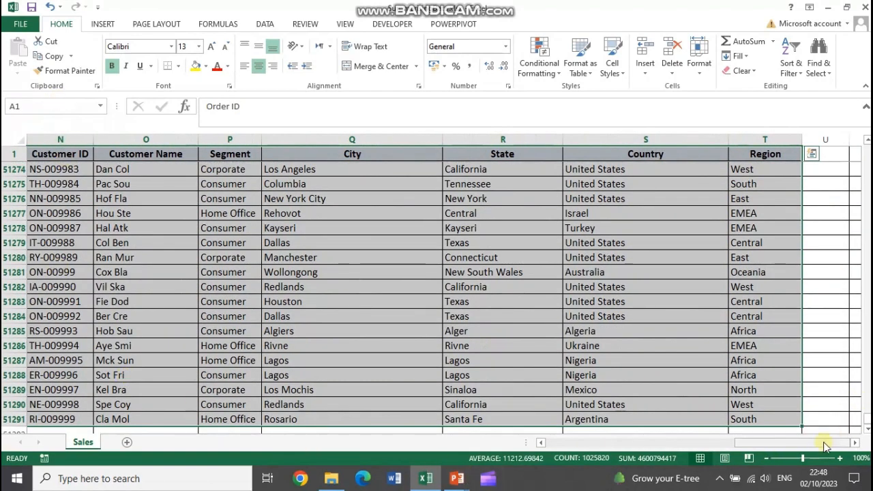
drag(824, 443, 604, 446)
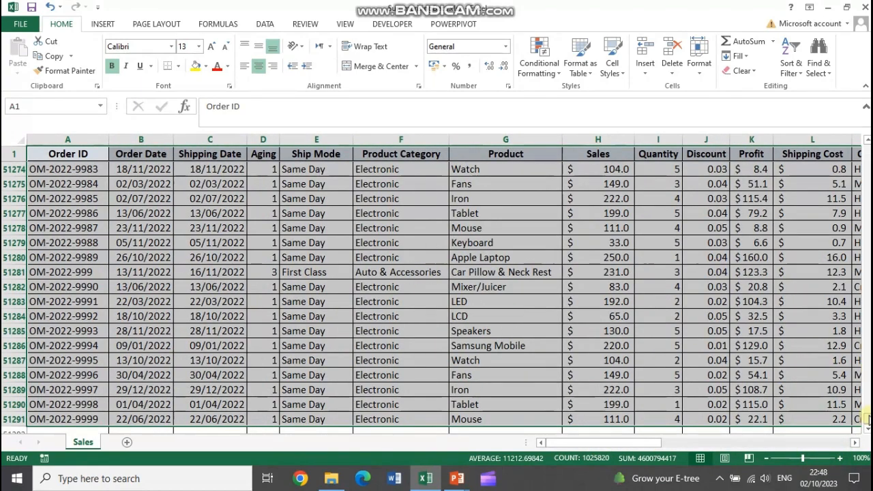
drag(867, 419, 862, 133)
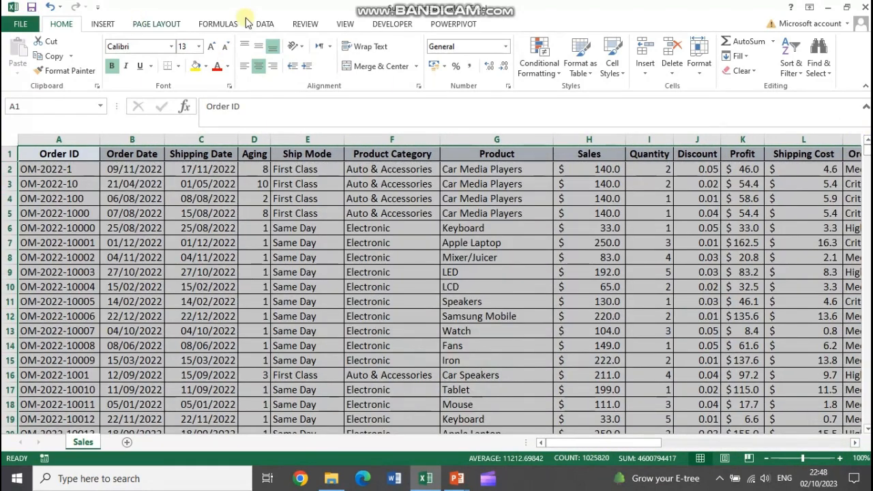
click(789, 73)
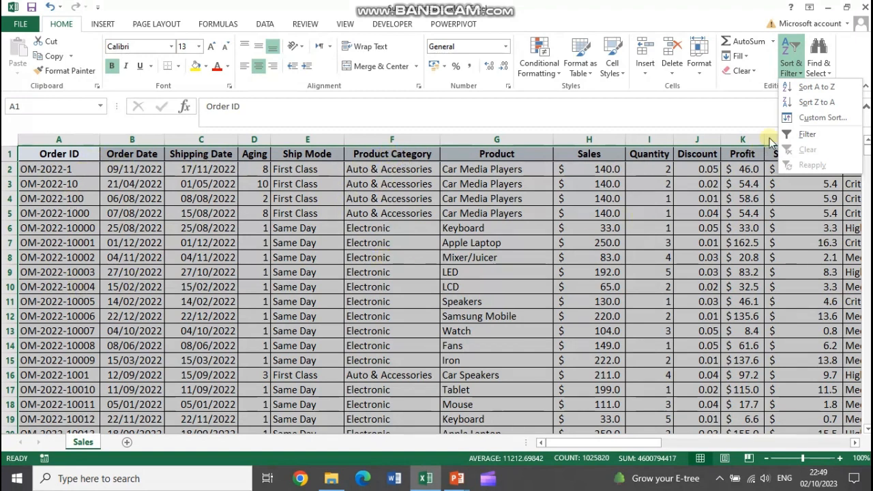
click(267, 25)
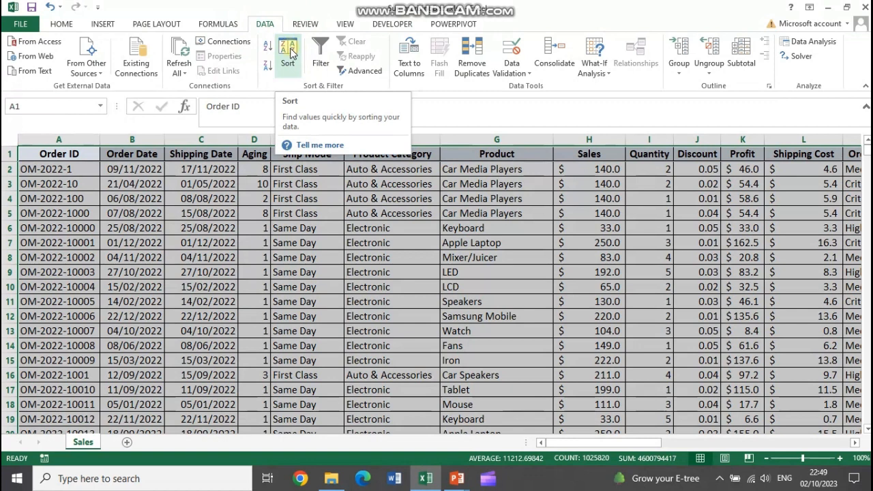
click(62, 24)
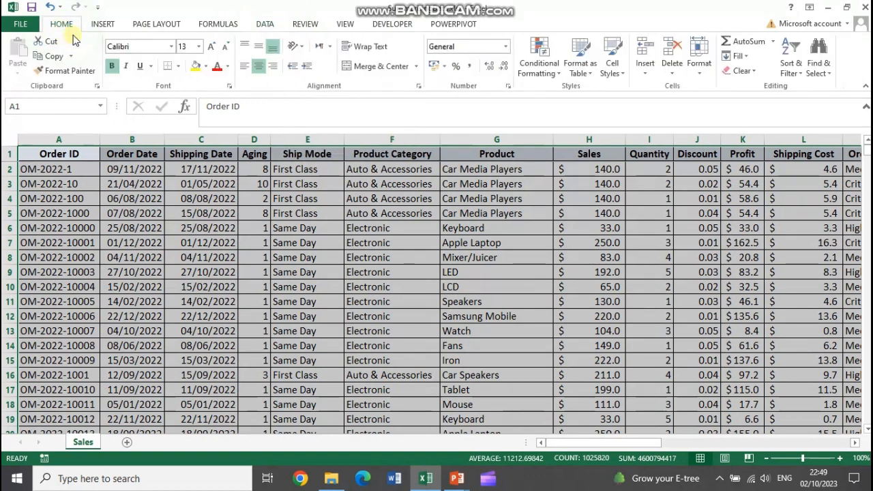
Apply a custom sort to the selected table by Product Category, on values, in A to Z order
click(791, 66)
click(809, 118)
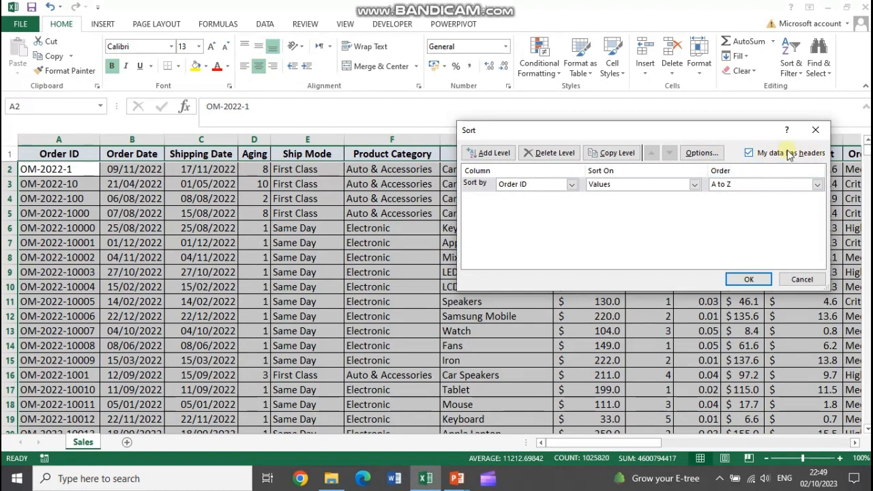
click(532, 188)
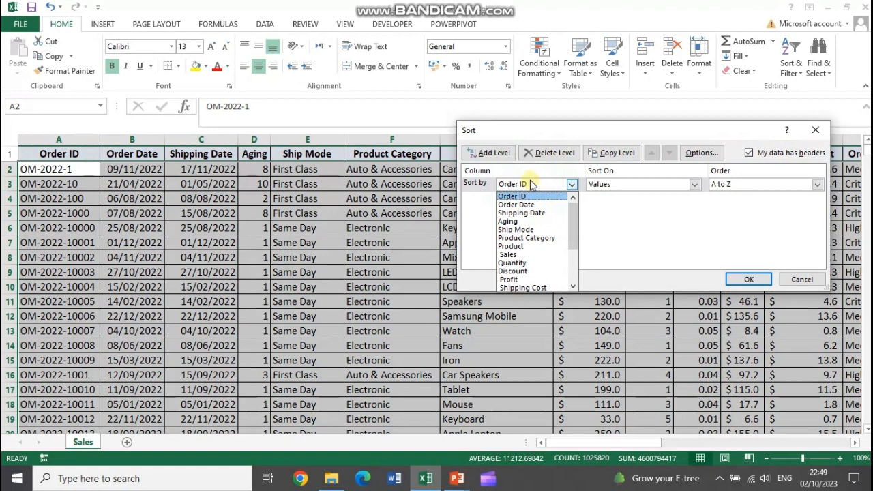
click(540, 243)
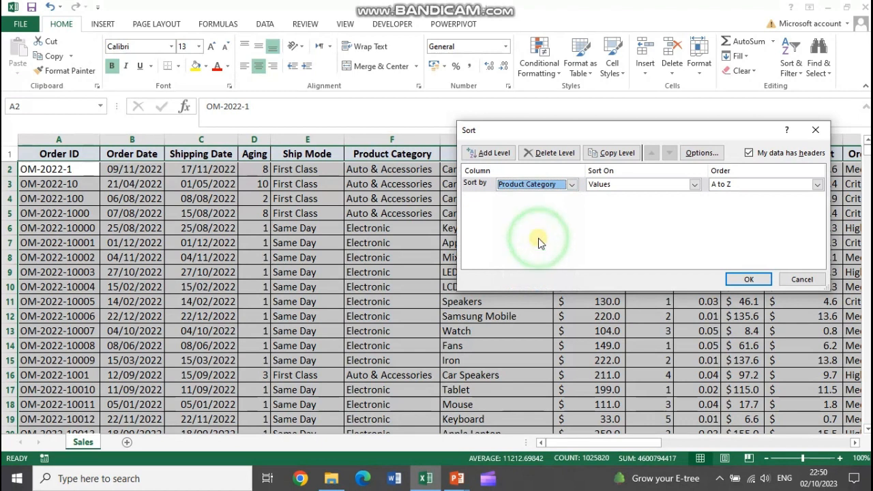
click(656, 185)
click(643, 195)
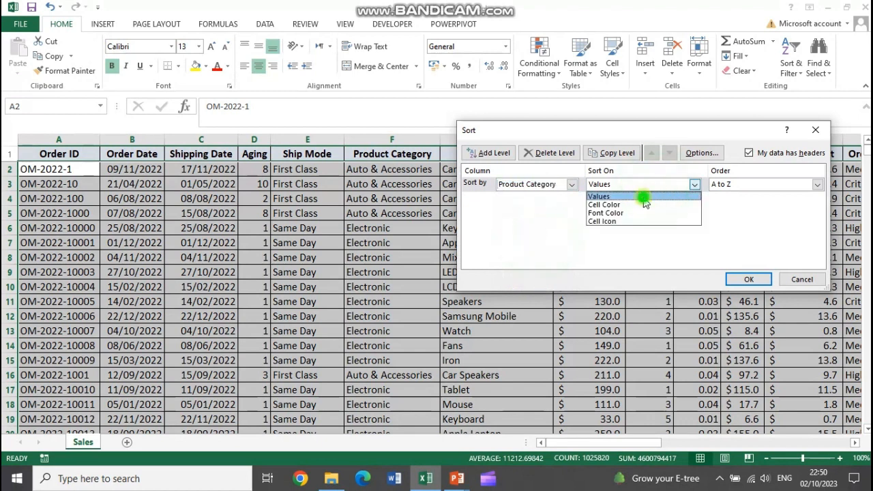
click(734, 184)
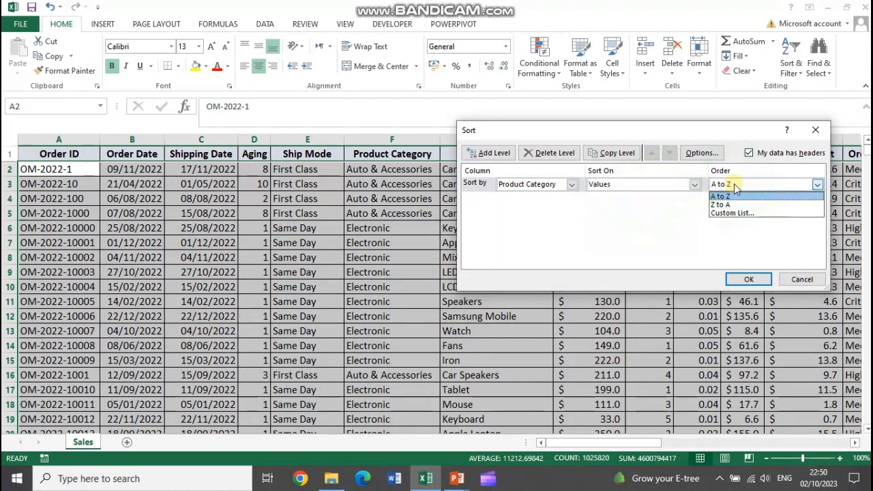
click(735, 186)
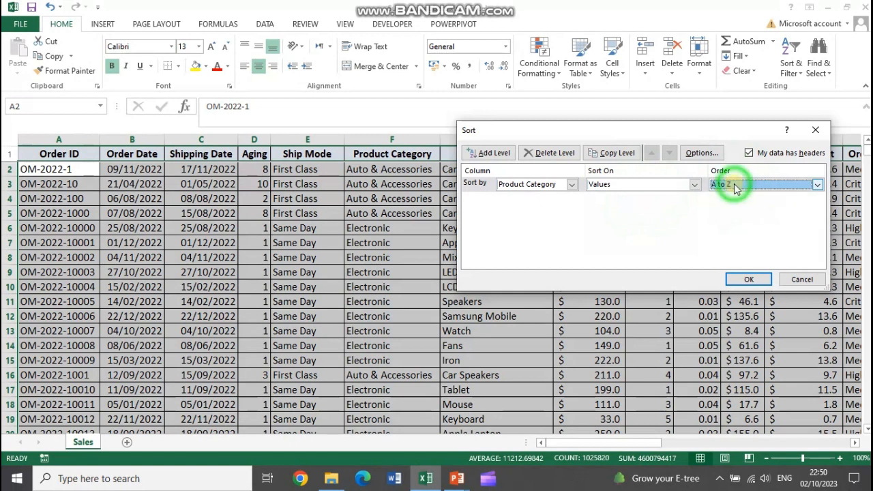
click(733, 279)
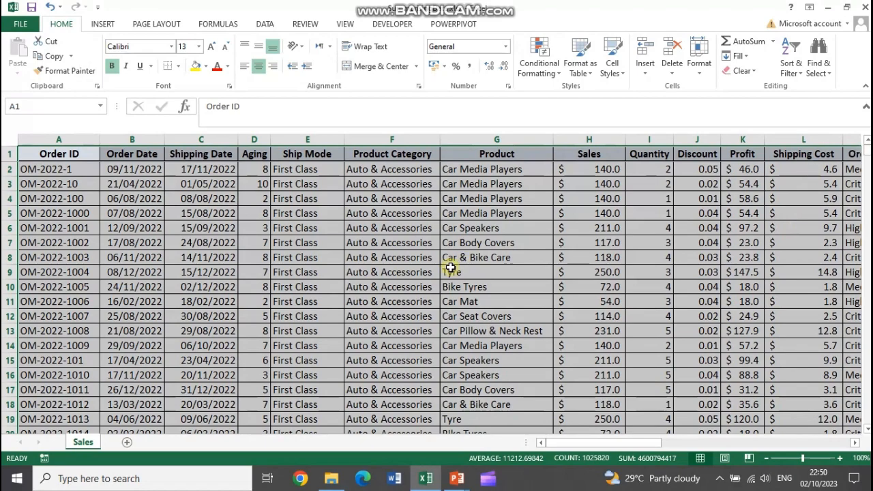
Look through the sorted records to check the grouping in the Product Category column
scroll(392, 313, down, 20)
scroll(392, 321, down, 20)
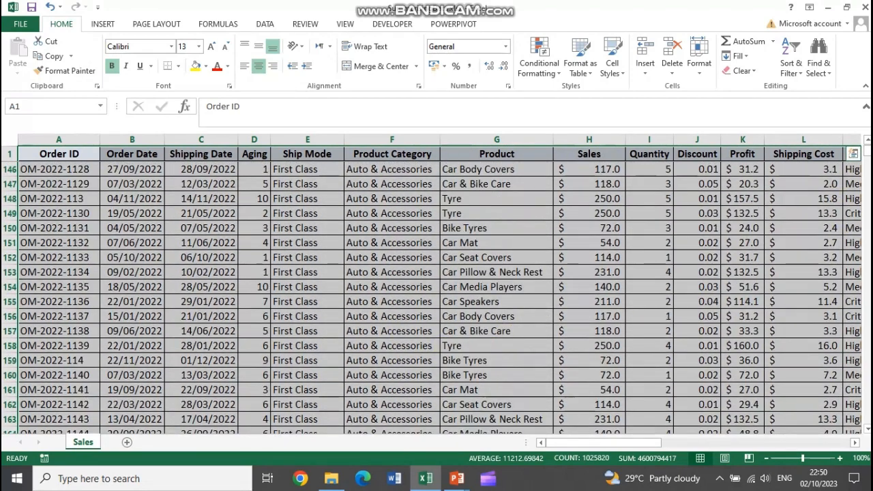
mouse_move(867, 150)
mouse_down()
mouse_move(867, 192)
mouse_move(867, 149)
mouse_up()
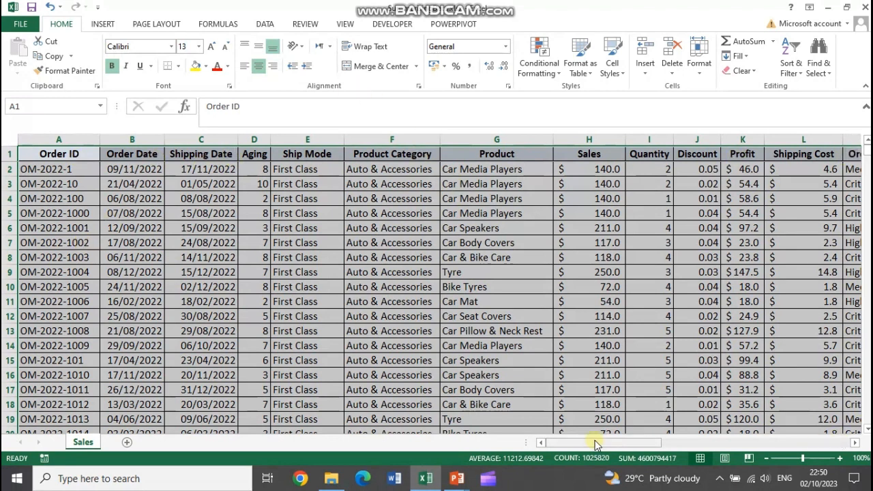
drag(596, 444, 549, 445)
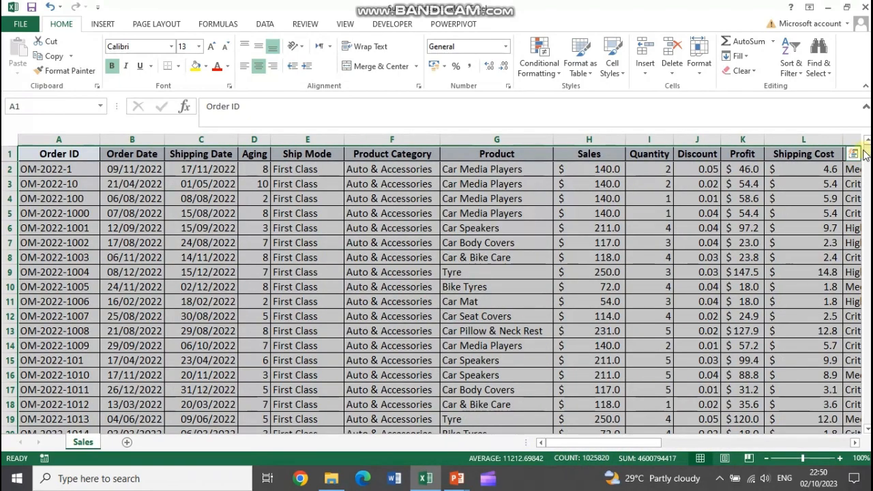
click(266, 25)
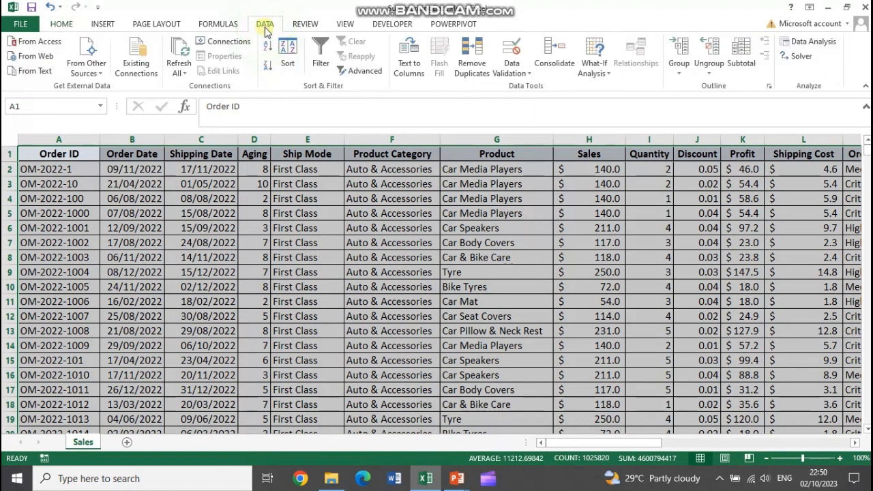
click(742, 54)
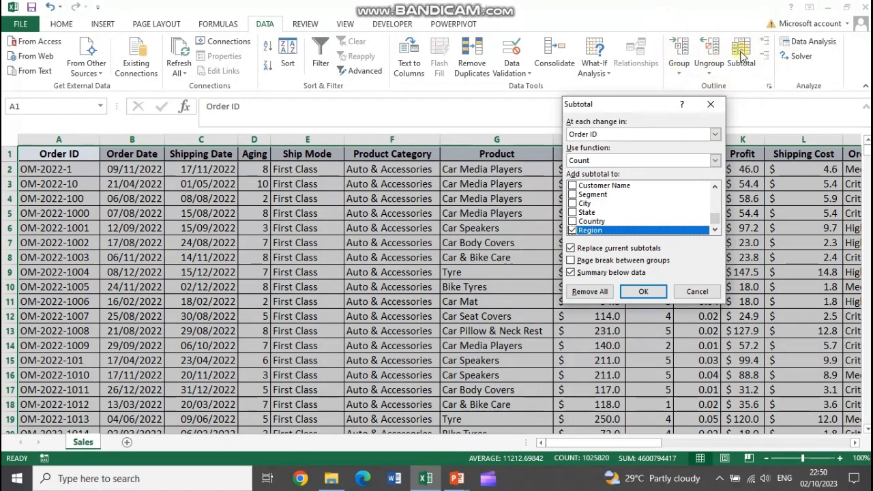
click(641, 135)
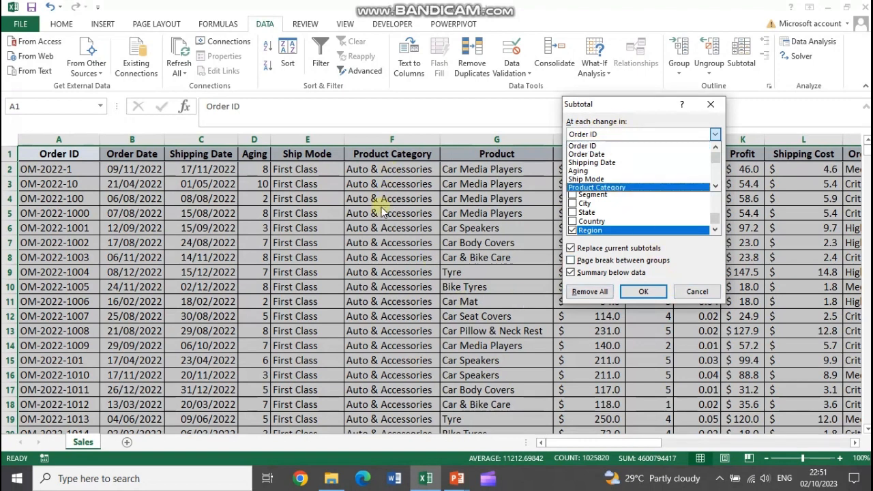
click(697, 292)
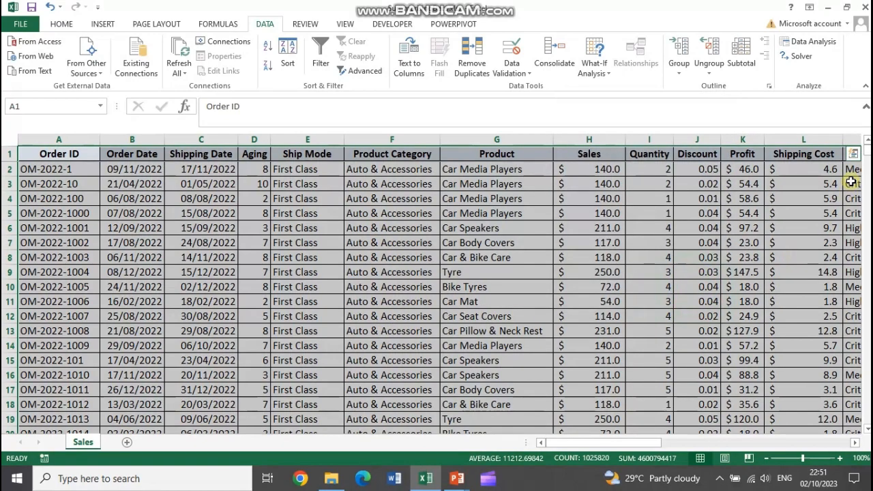
Examine the Auto & Accessories and Electronic groups further down the sorted sales table, and return to the first record
drag(869, 157, 861, 198)
scroll(428, 302, up, 9)
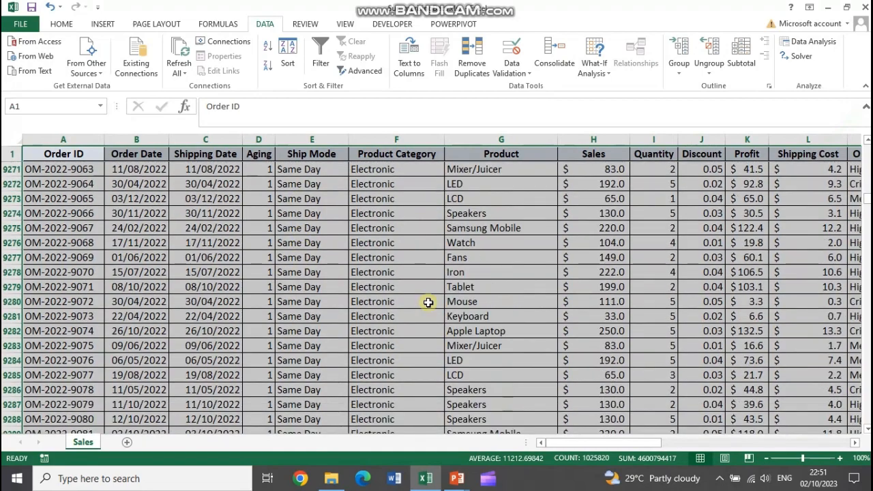
scroll(412, 294, up, 6)
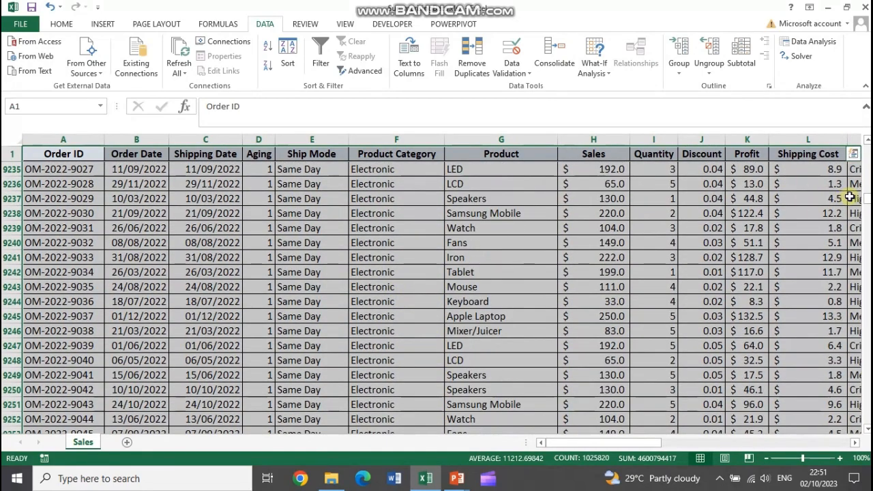
drag(868, 200, 866, 190)
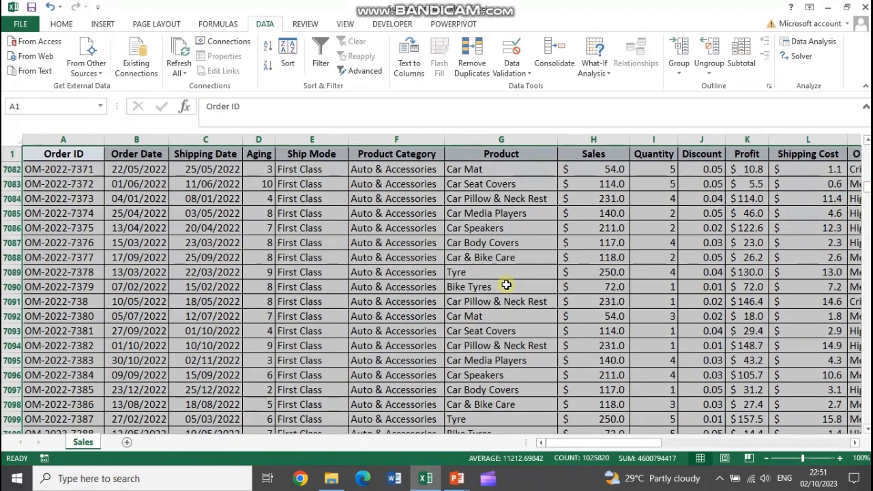
scroll(472, 307, down, 18)
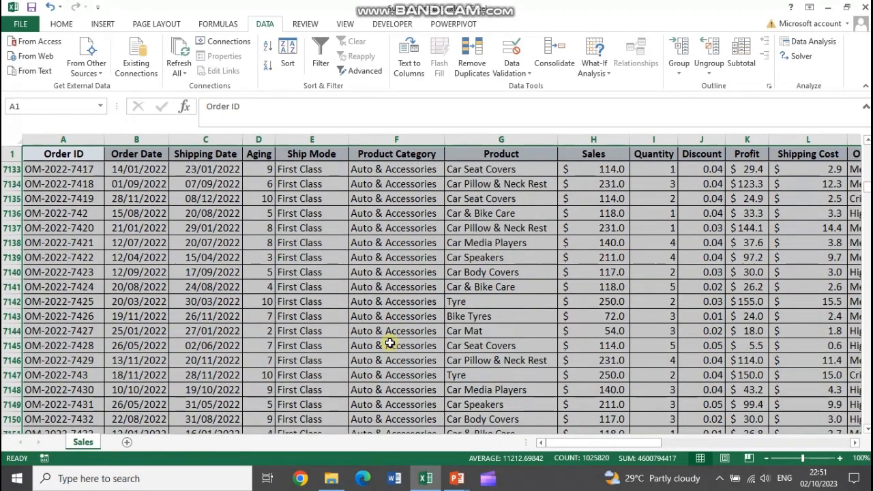
scroll(392, 343, down, 8)
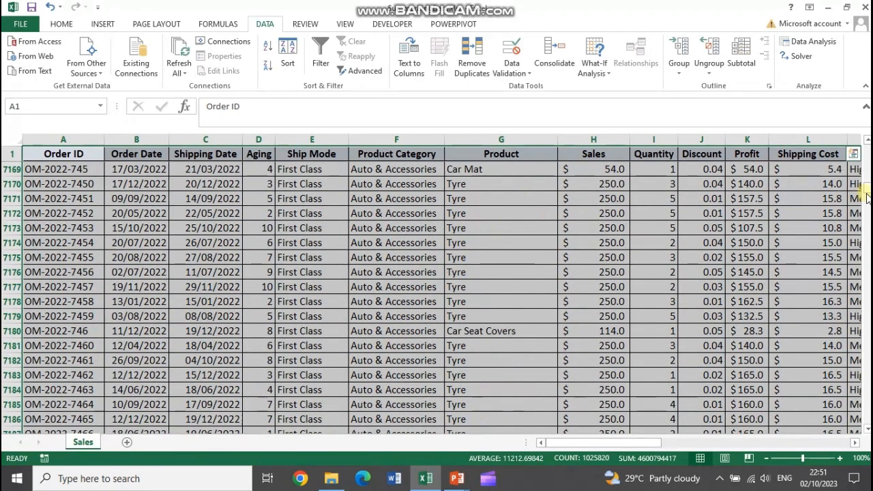
drag(864, 196, 865, 146)
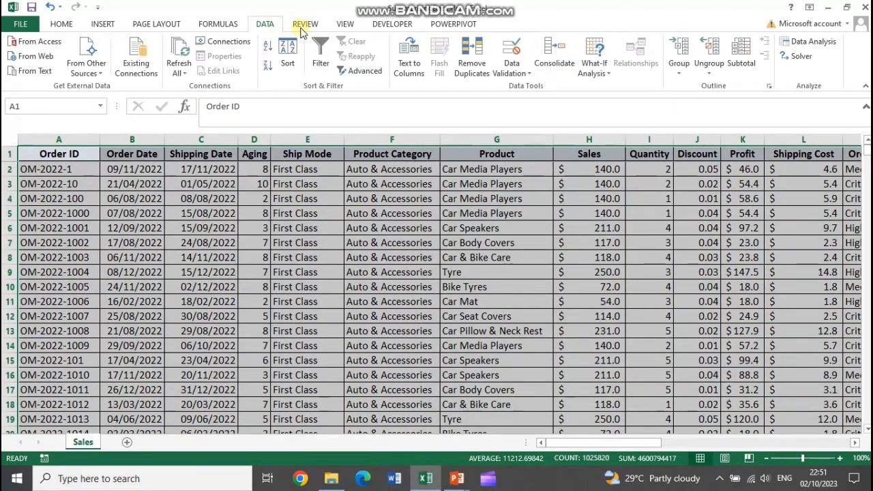
Start a Subtotal on the selected table at each change in Product Category, using the Sum function
click(742, 58)
click(669, 134)
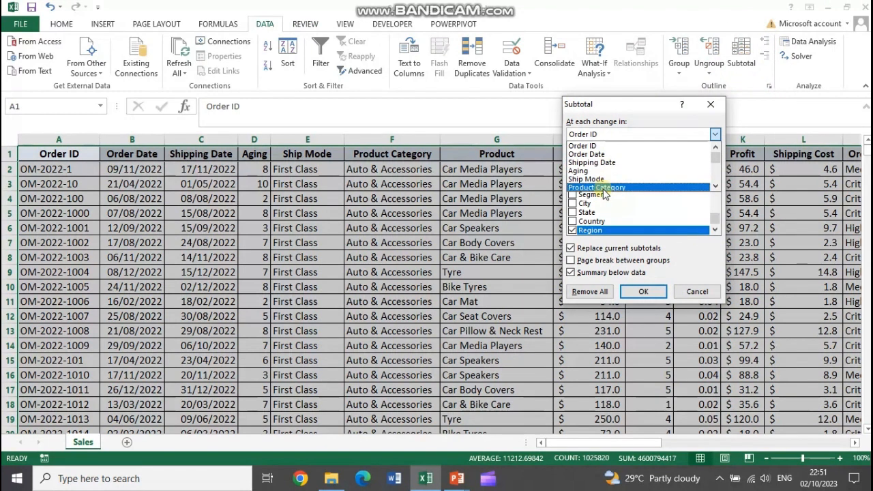
click(604, 188)
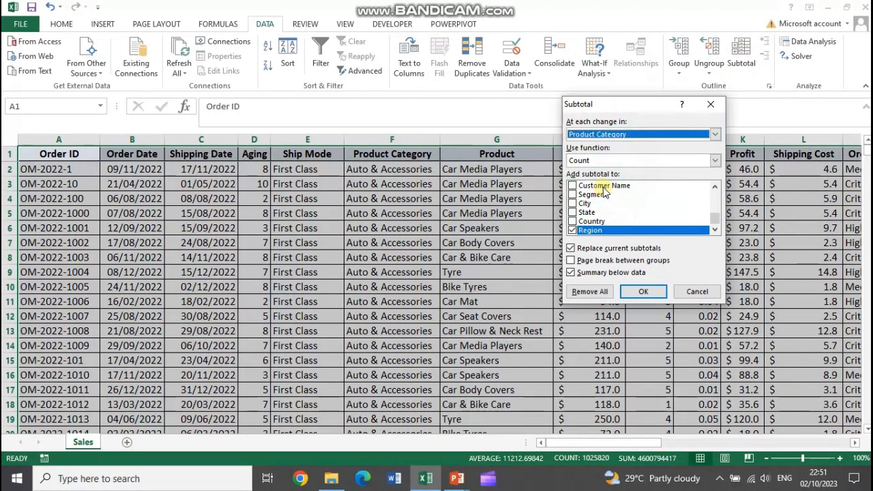
click(604, 160)
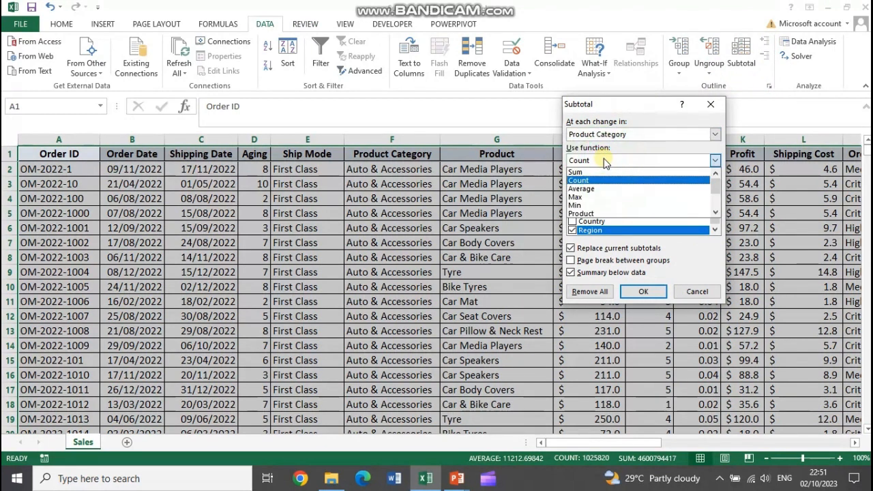
click(588, 172)
drag(622, 107, 261, 95)
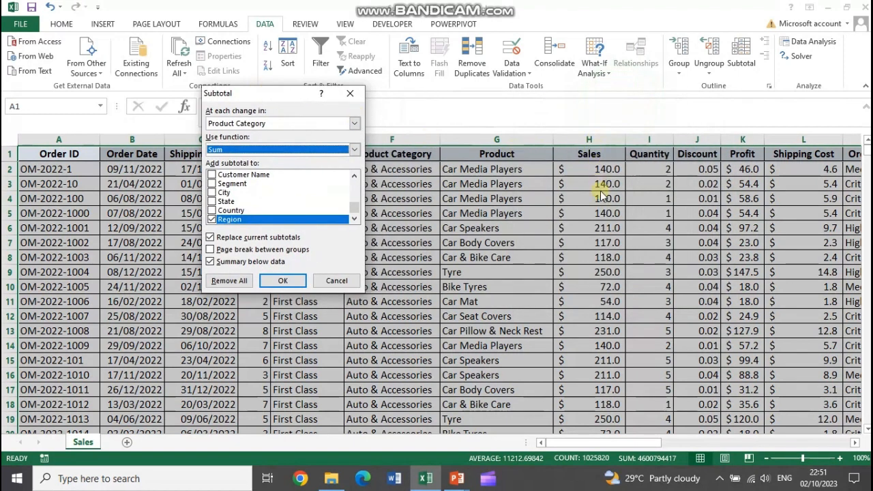
Add the subtotal to Sales instead of Region, and apply the subtotals to the table
click(215, 220)
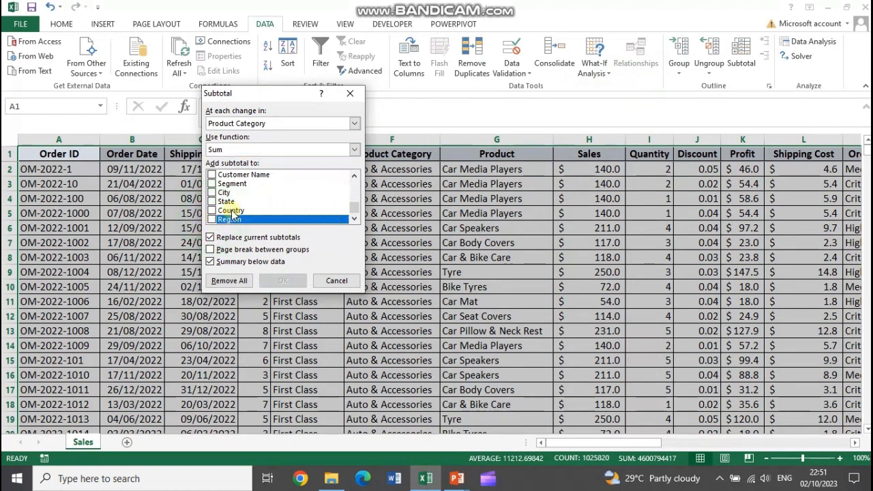
click(354, 176)
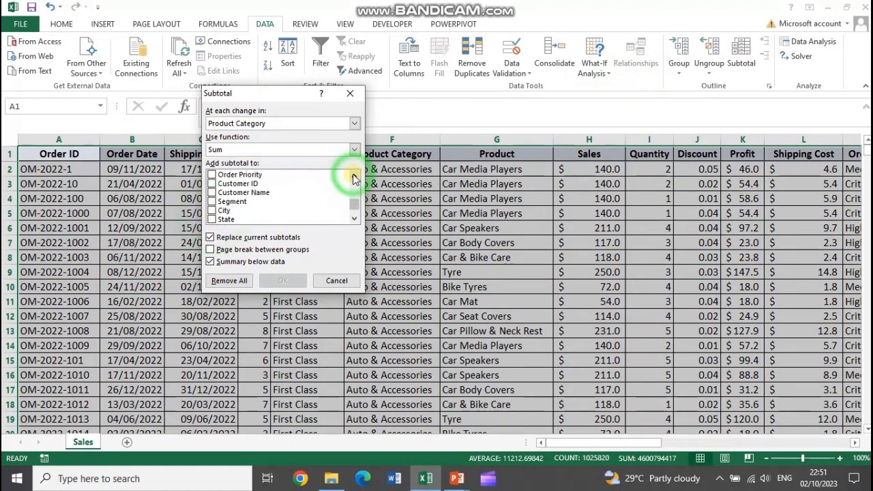
click(354, 175)
click(354, 175)
click(354, 175)
click(354, 175)
click(354, 175)
click(354, 175)
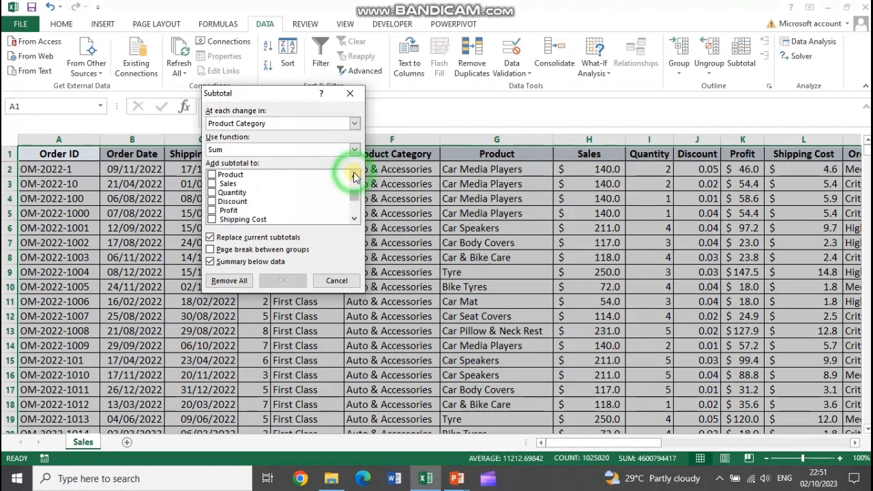
click(212, 184)
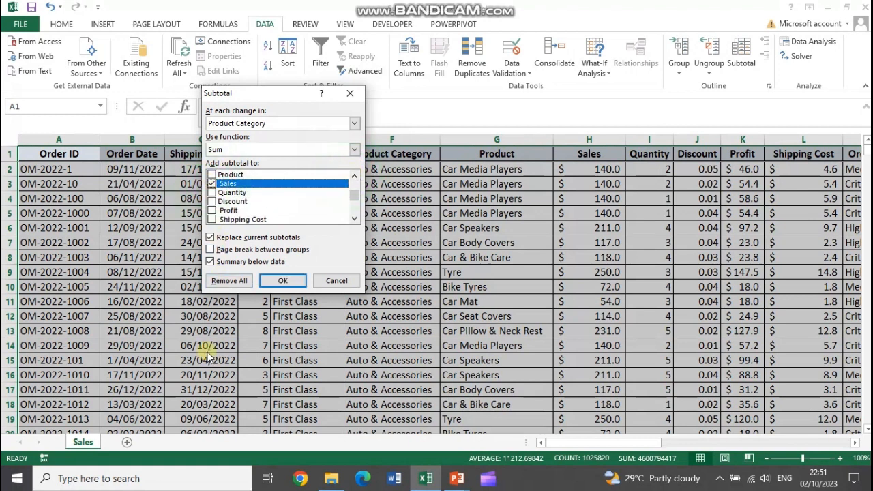
click(282, 279)
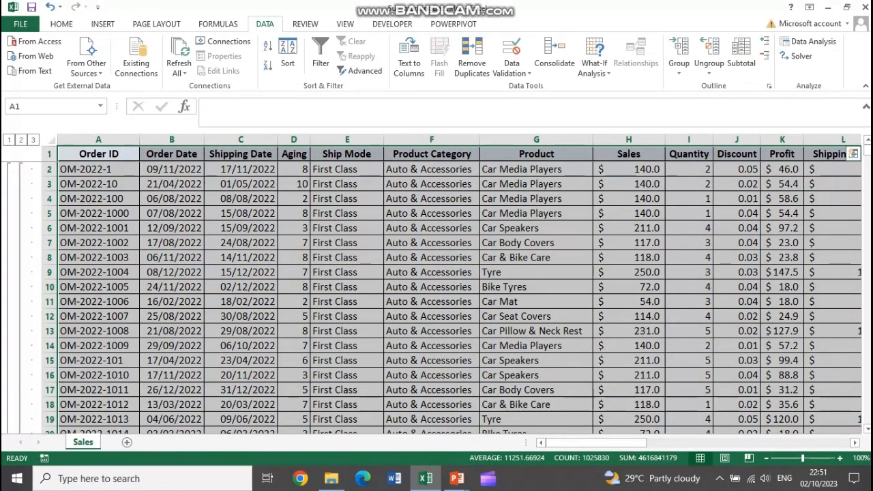
Look through the subtotalled records for the Auto & Accessories Total row, examine its Sales subtotal, and return to the first record
mouse_move(867, 150)
mouse_down()
mouse_move(867, 200)
mouse_move(860, 146)
mouse_up()
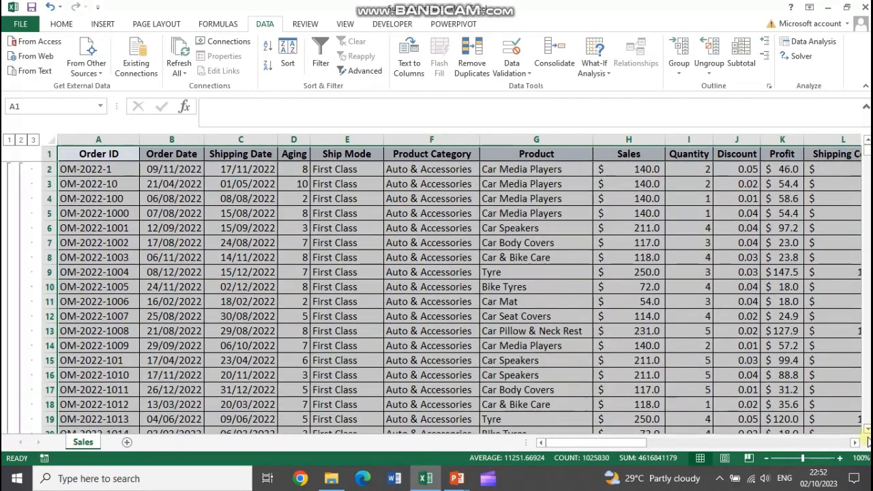
click(856, 442)
click(866, 429)
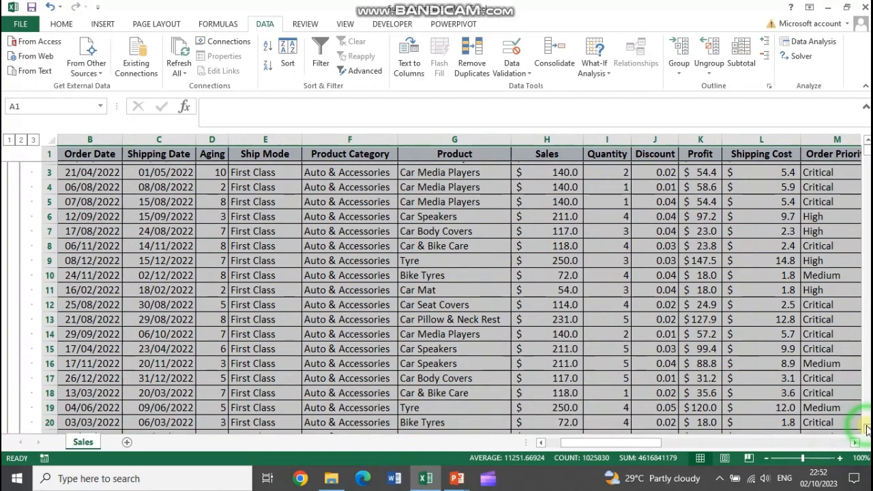
double_click(867, 429)
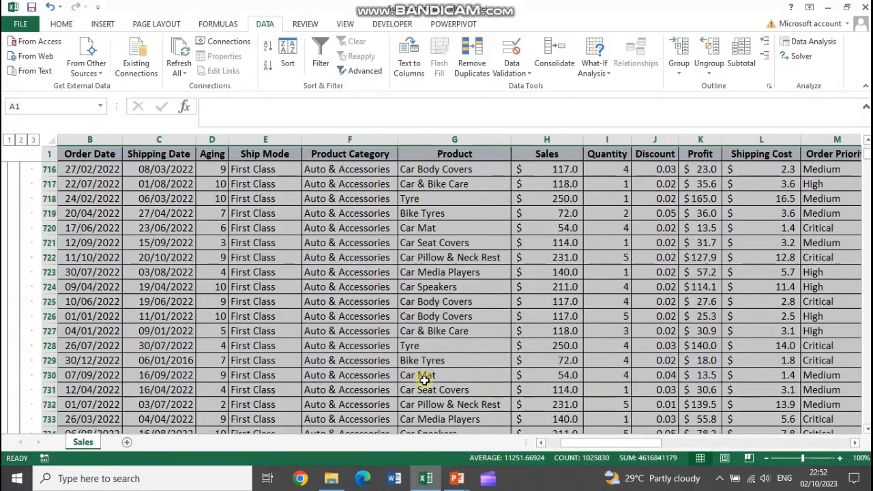
scroll(476, 291, down, 1)
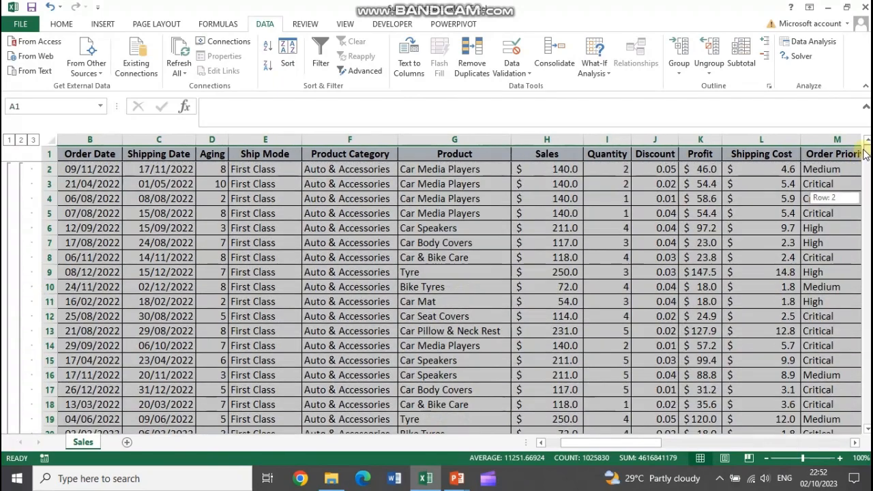
drag(867, 150, 868, 148)
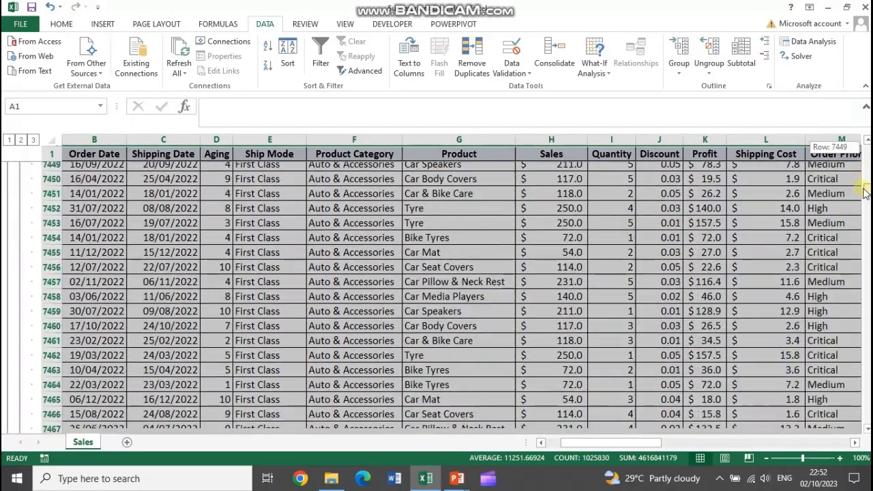
scroll(412, 337, down, 20)
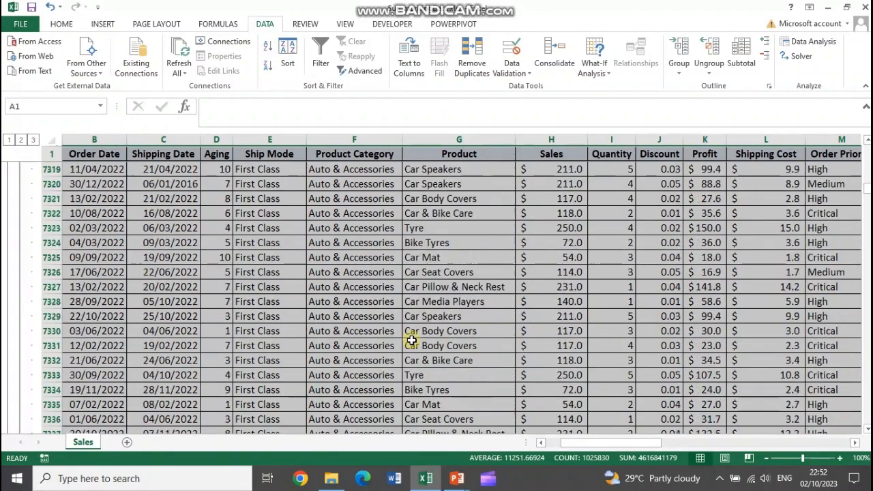
scroll(412, 340, down, 20)
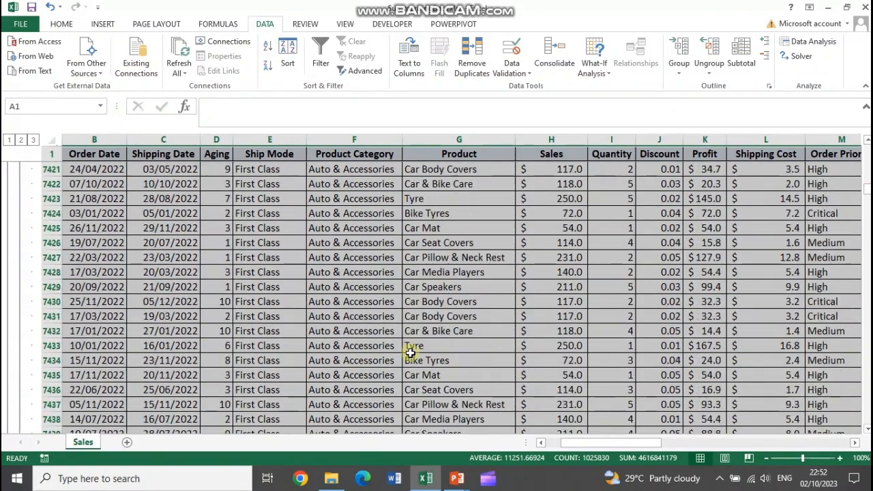
scroll(409, 351, down, 18)
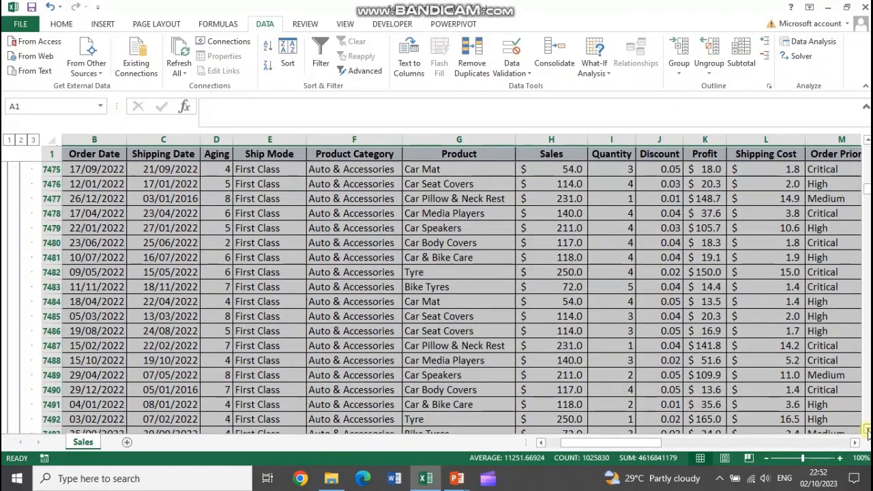
scroll(867, 431, down, 7)
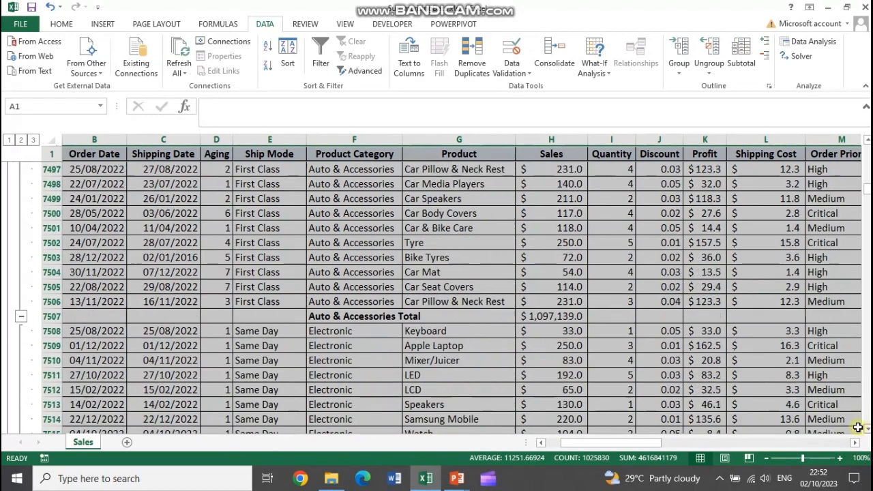
scroll(858, 427, down, 1)
click(308, 302)
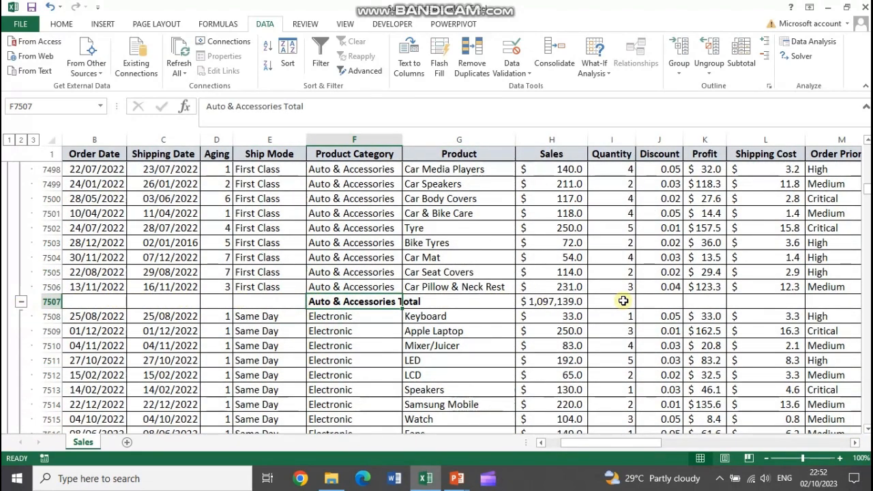
drag(867, 193, 867, 147)
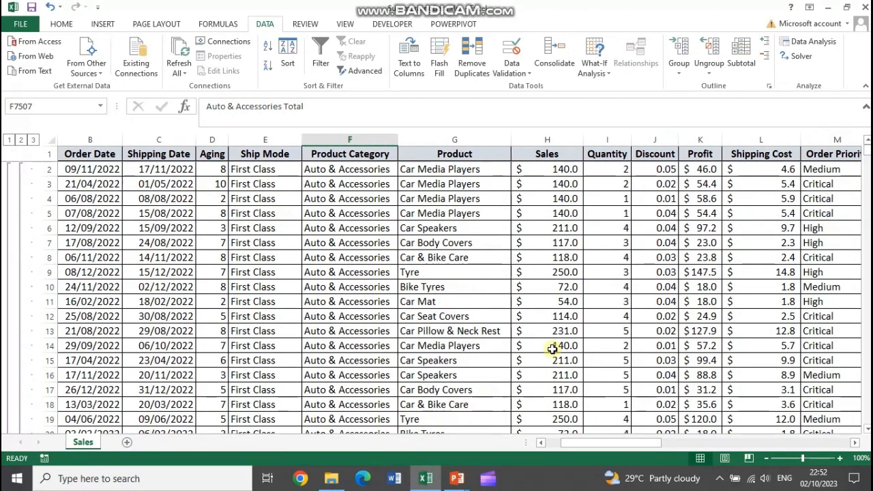
Collapse the outline to level 2 so only category totals show, and autofit the Product Category column
click(34, 142)
click(21, 140)
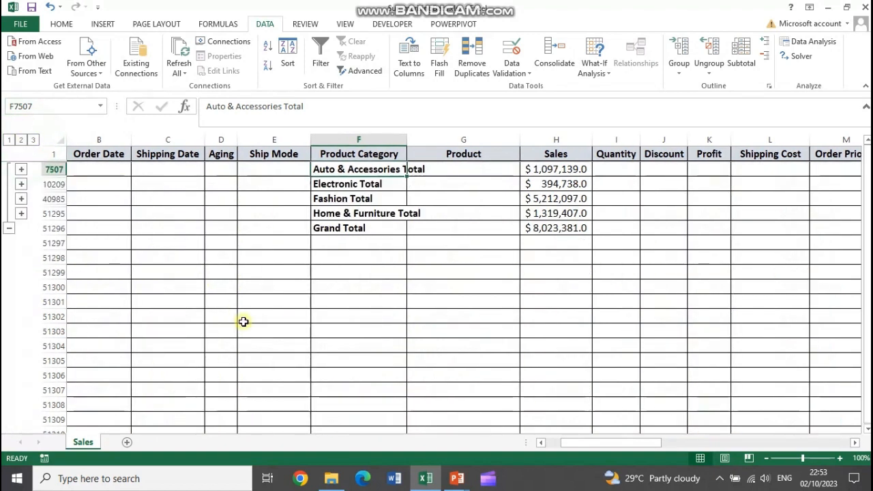
double_click(406, 140)
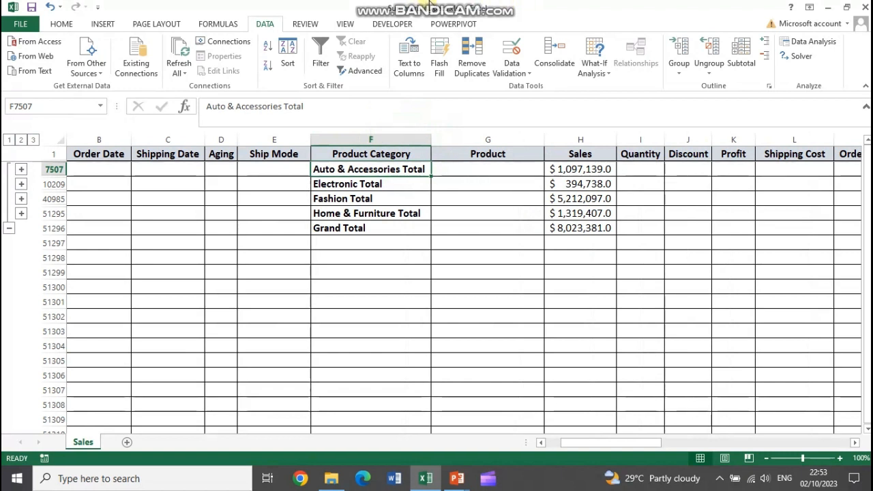
View the grand total alone at outline level 1, and expand the outline back to level 3
click(9, 140)
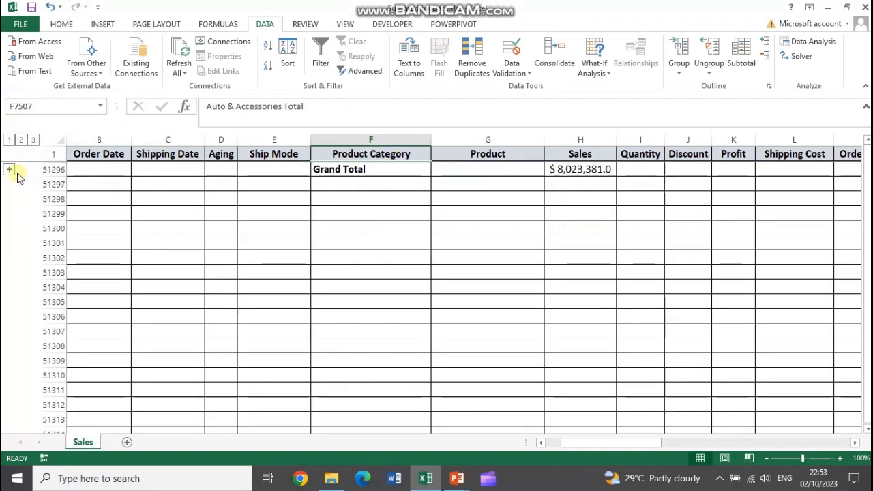
click(33, 139)
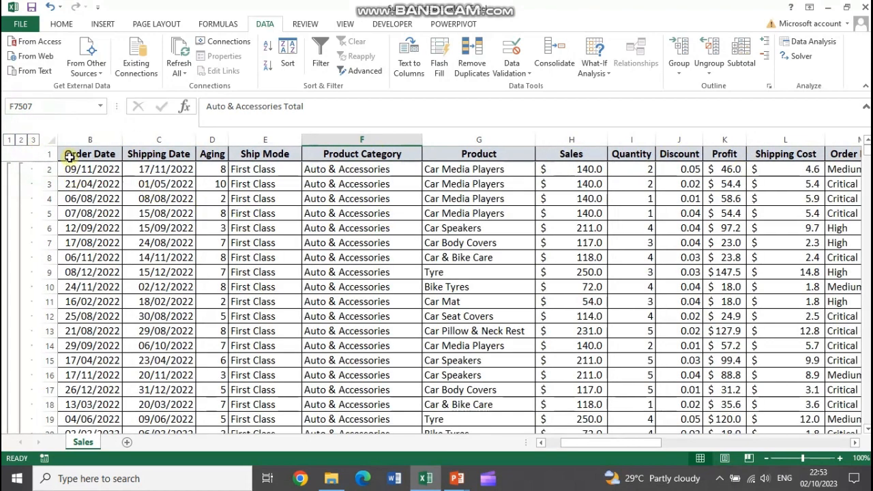
Remove all subtotals from the sales table, selecting its data from Order Date through Region down to the last record
drag(71, 156, 752, 188)
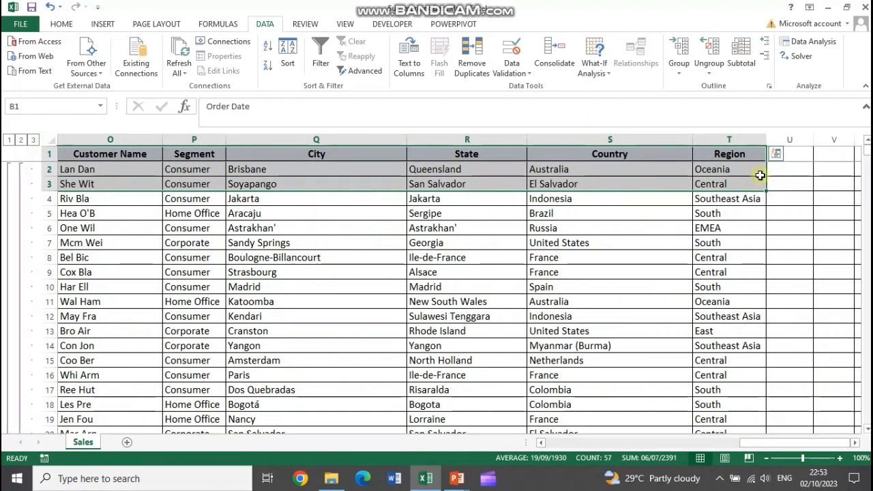
key(ctrl+shift+Down)
key(ctrl+shift+Down)
key(ctrl+shift+Down)
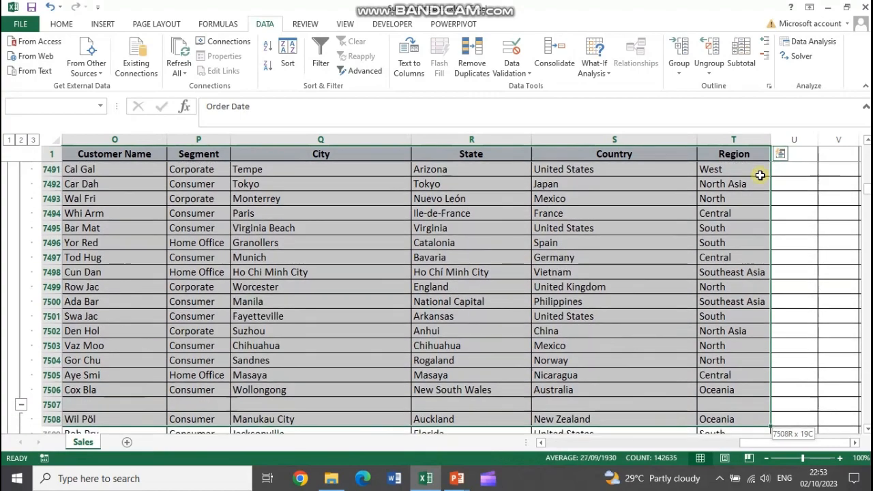
key(ctrl+shift+Down)
key(ctrl+shift+Down)
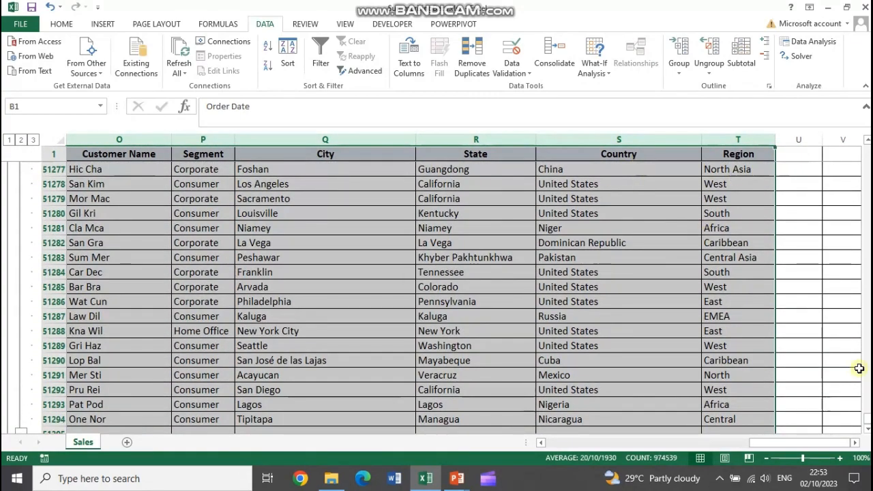
drag(866, 428, 867, 147)
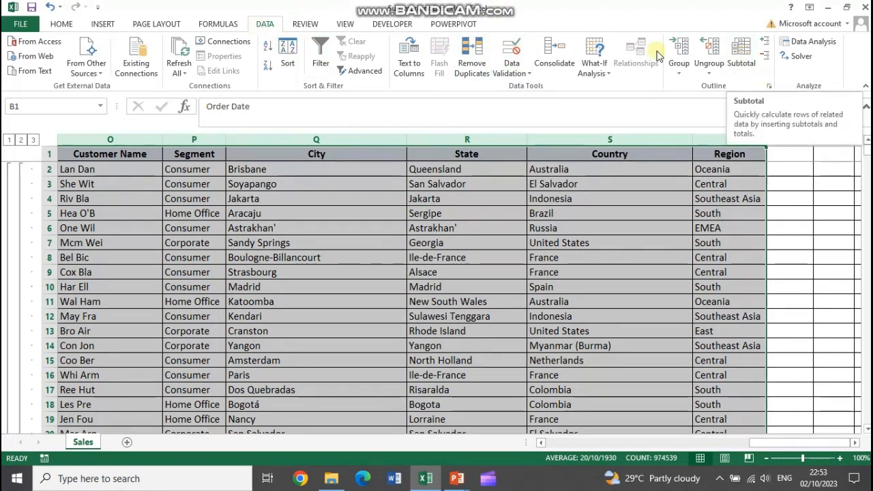
click(741, 55)
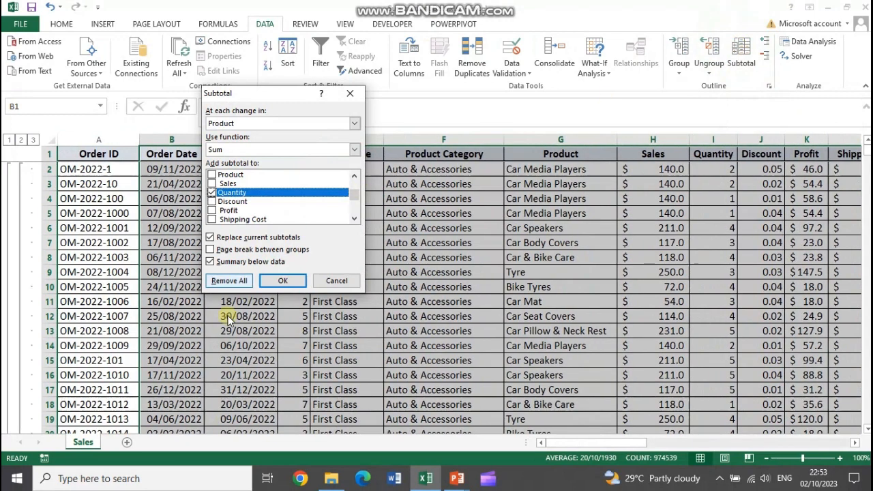
click(237, 285)
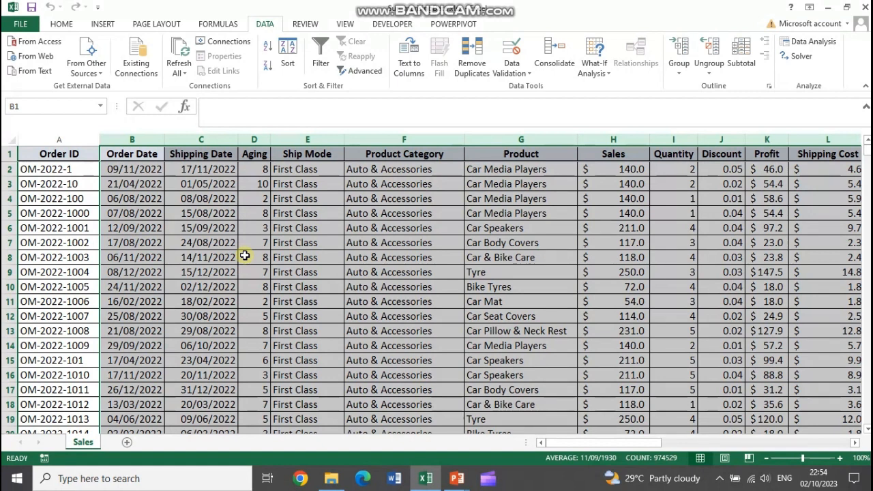
Sort the whole table from Order ID through Region by Product Category, adding Product as a second sort level by values, A to Z
click(35, 155)
drag(35, 156, 849, 198)
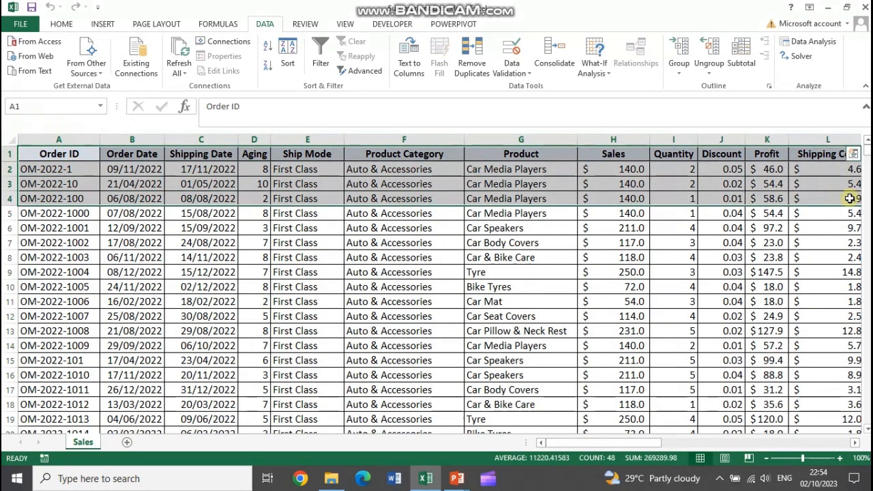
key(ctrl+shift+Right)
key(ctrl+shift+Down)
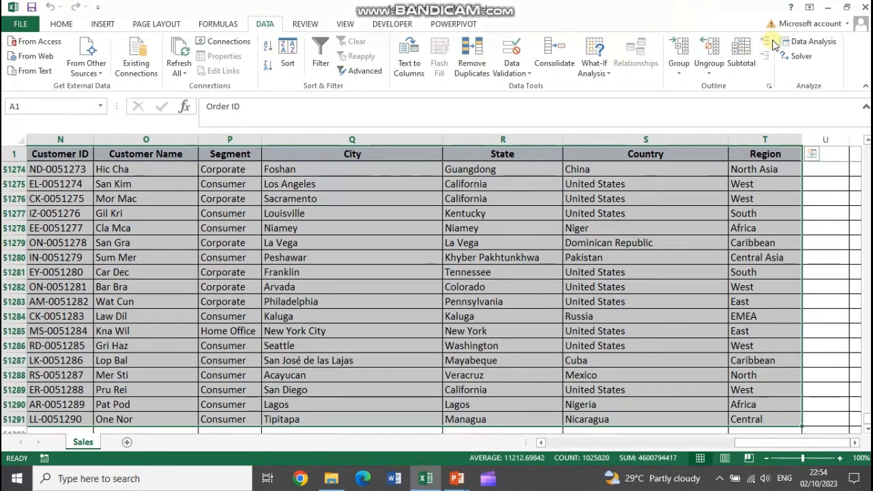
click(289, 57)
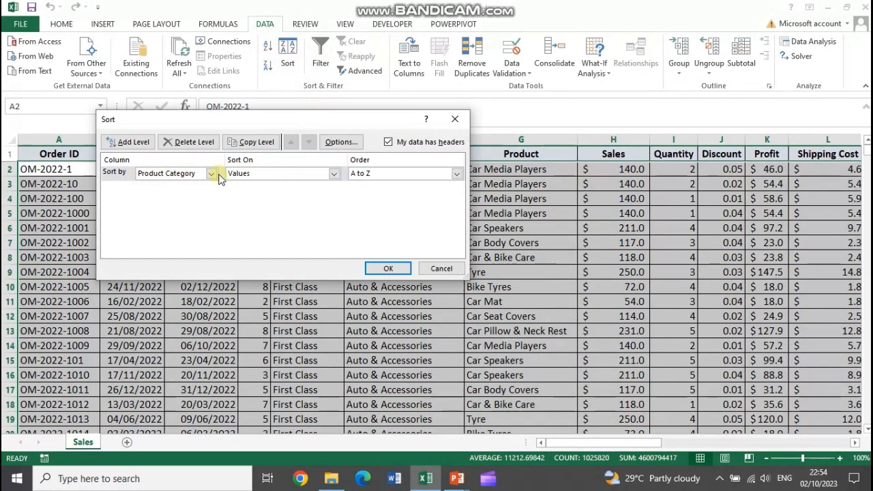
click(133, 141)
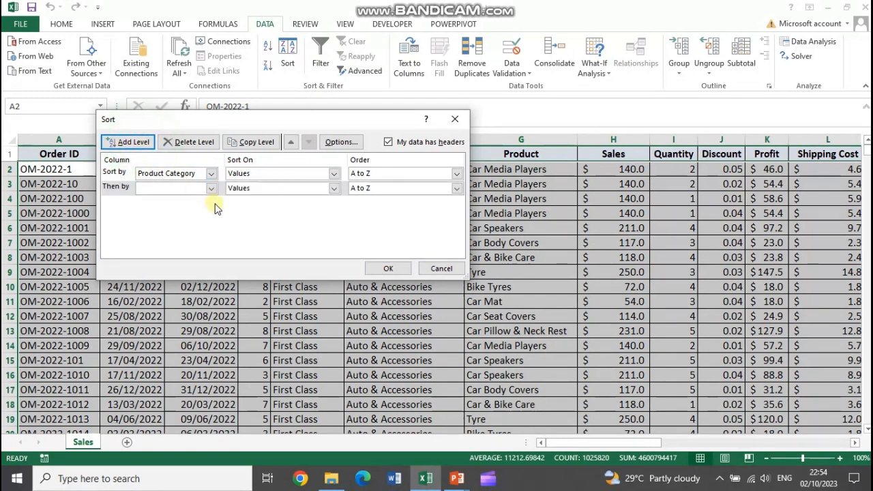
click(211, 189)
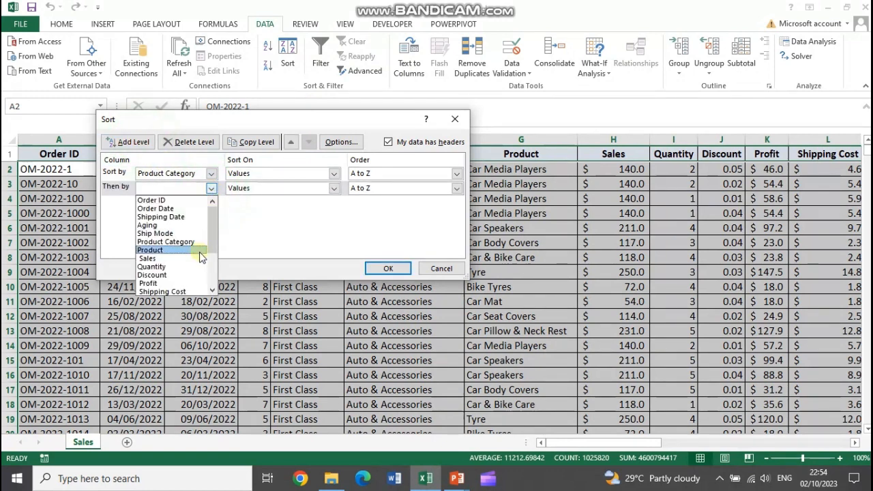
scroll(200, 253, down, 1)
scroll(192, 275, down, 1)
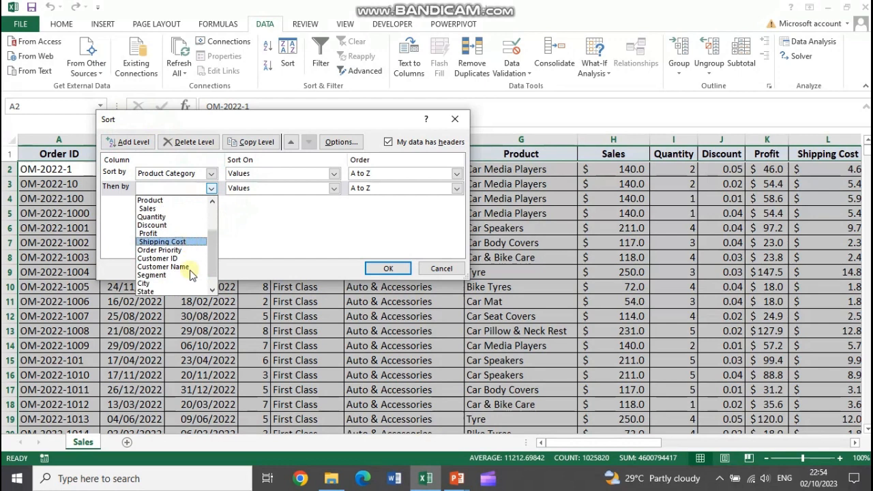
scroll(194, 271, down, 1)
drag(210, 256, 207, 227)
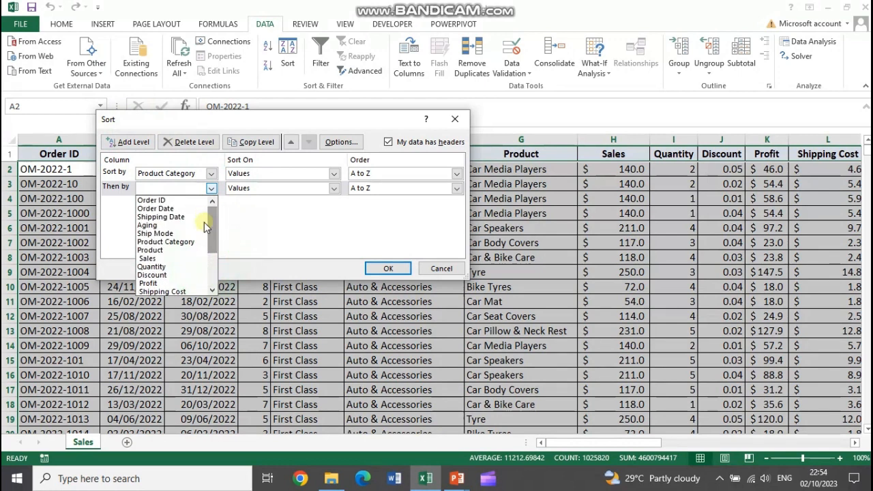
click(186, 250)
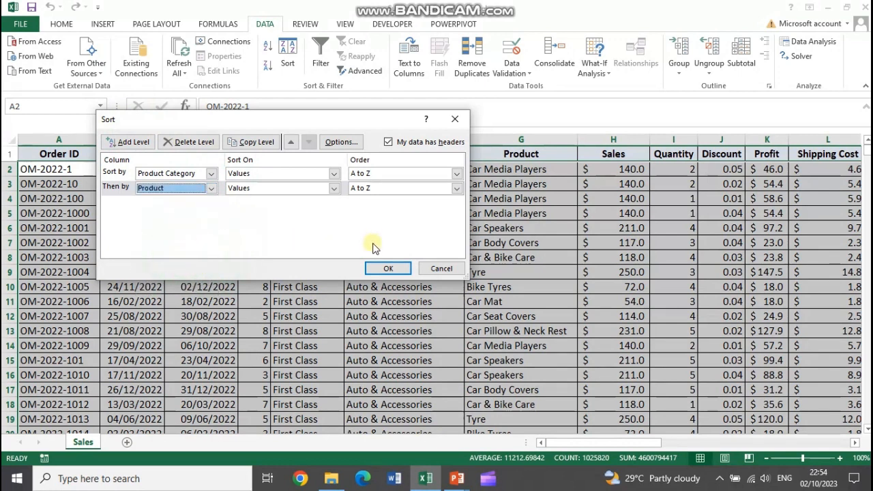
click(386, 267)
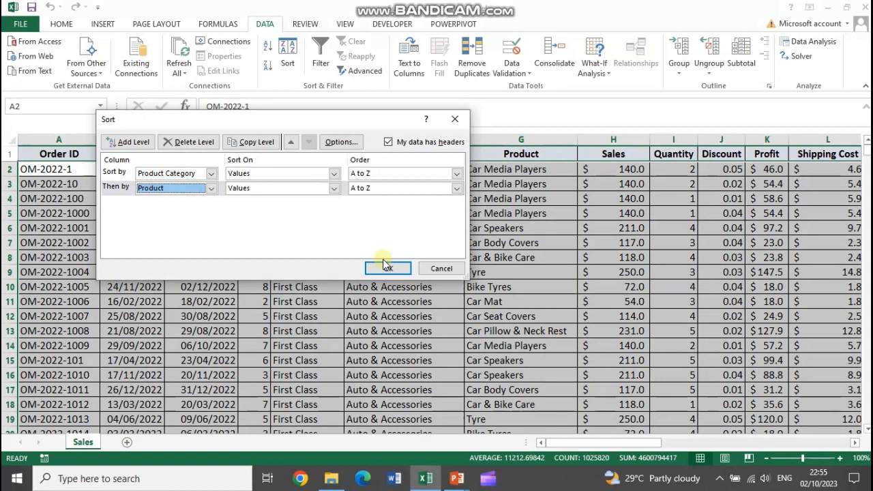
click(183, 189)
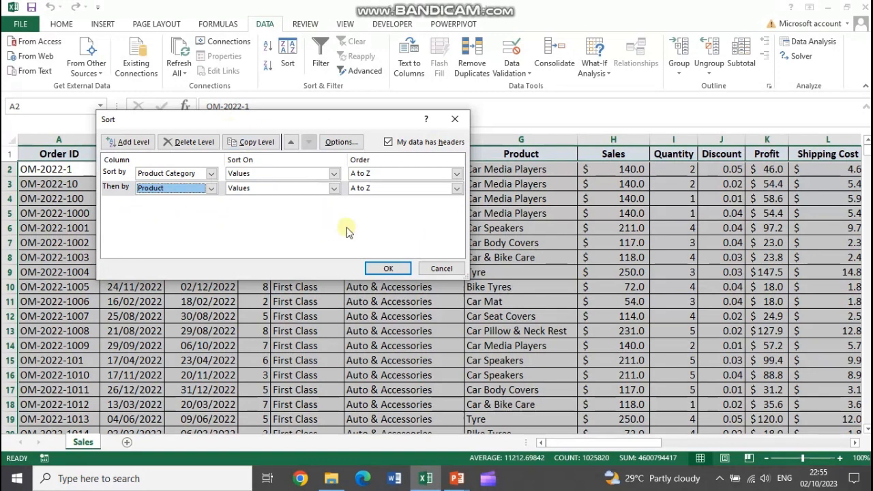
click(385, 269)
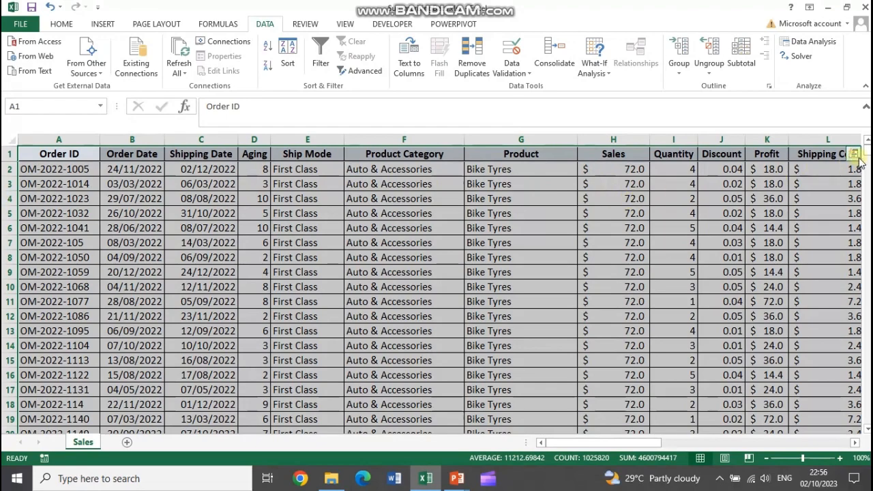
Apply Sum subtotals to Sales at each change in Product Category
mouse_move(866, 151)
mouse_down()
mouse_move(866, 355)
mouse_move(866, 143)
mouse_up()
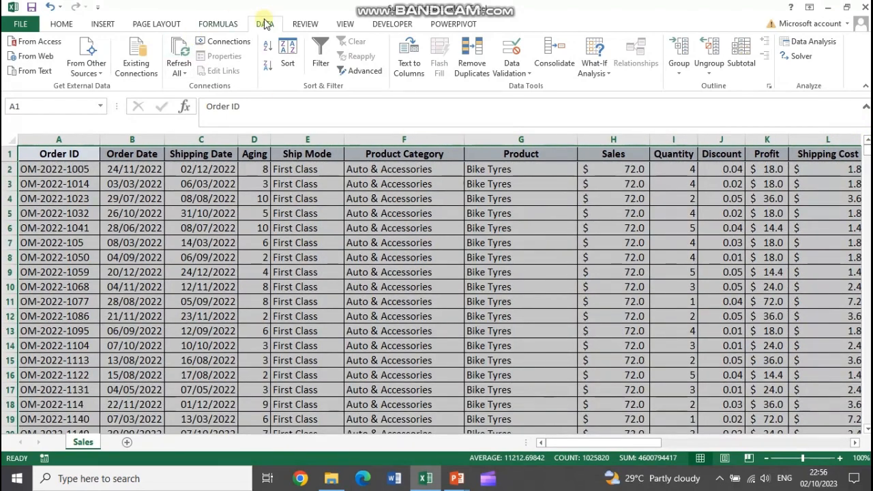
click(741, 54)
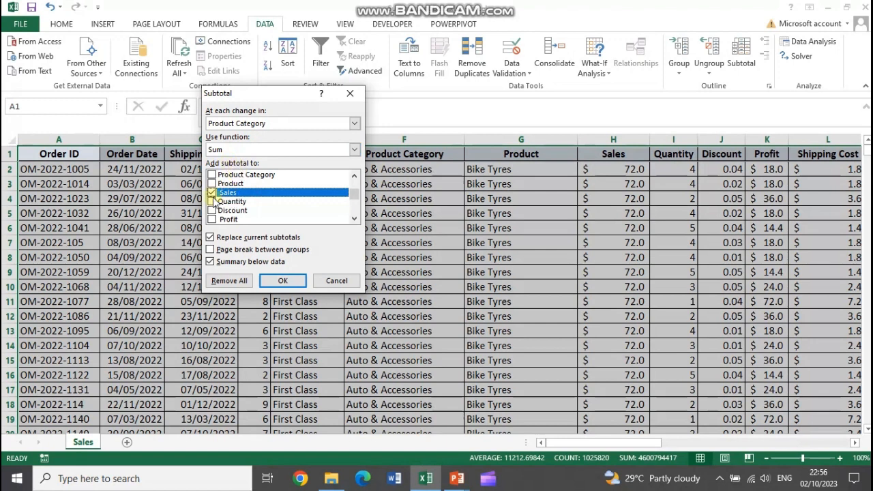
click(283, 285)
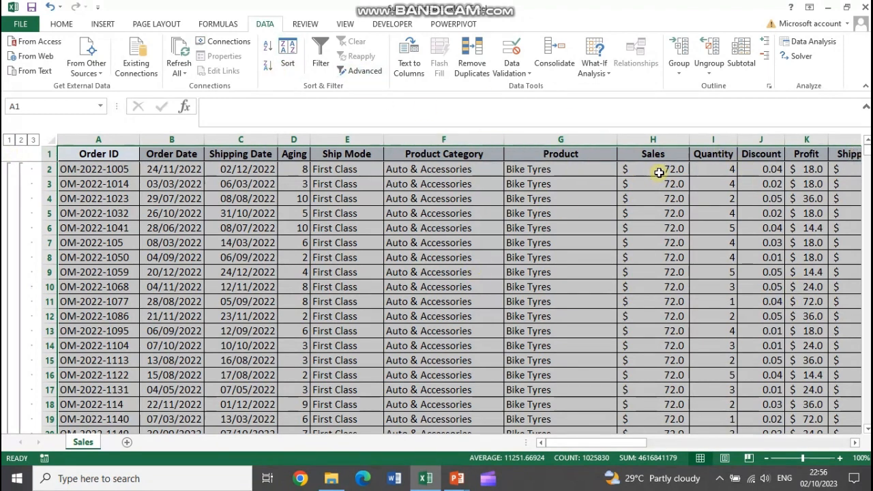
Add nested Sum subtotals of Sales at each change in Product, without replacing the current subtotals
click(741, 53)
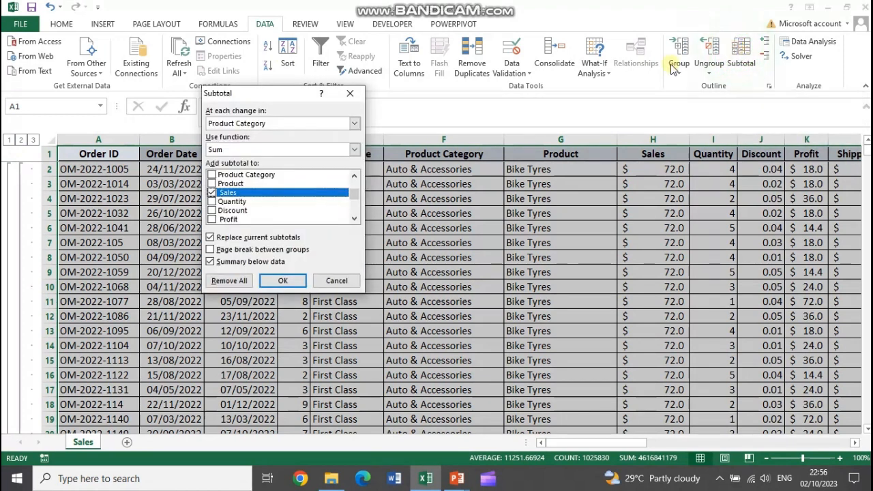
click(261, 126)
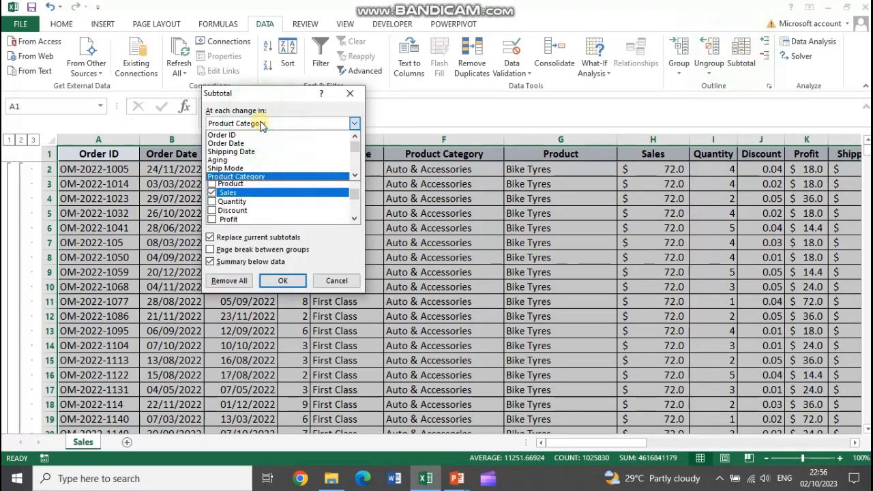
click(354, 175)
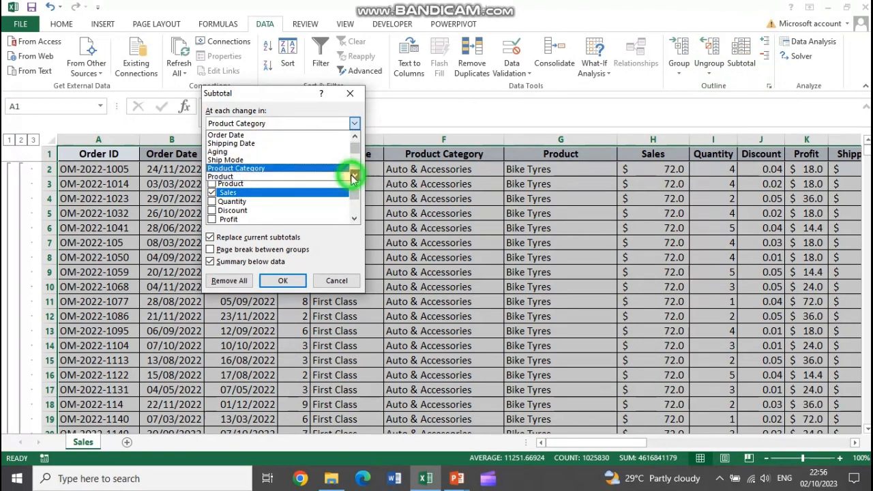
click(238, 177)
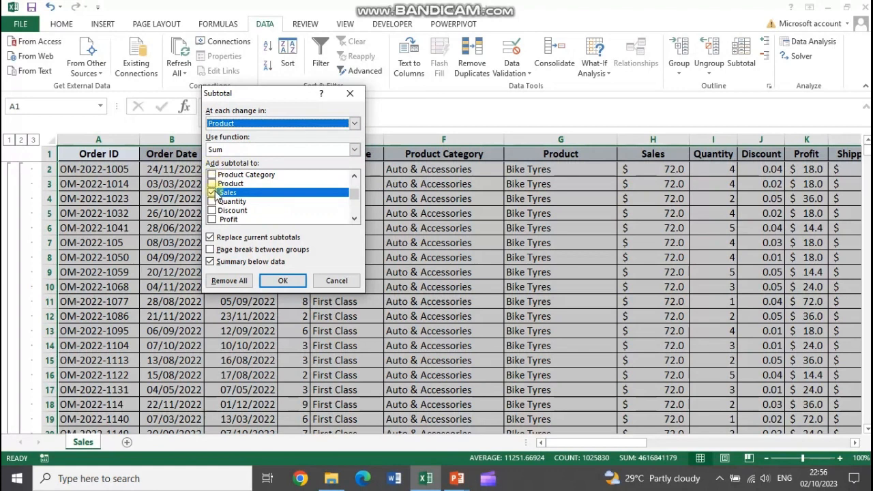
click(211, 238)
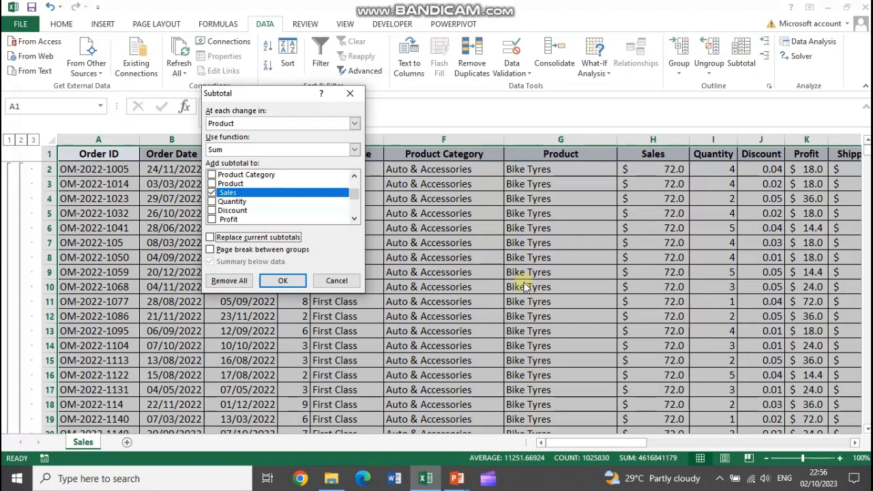
click(282, 282)
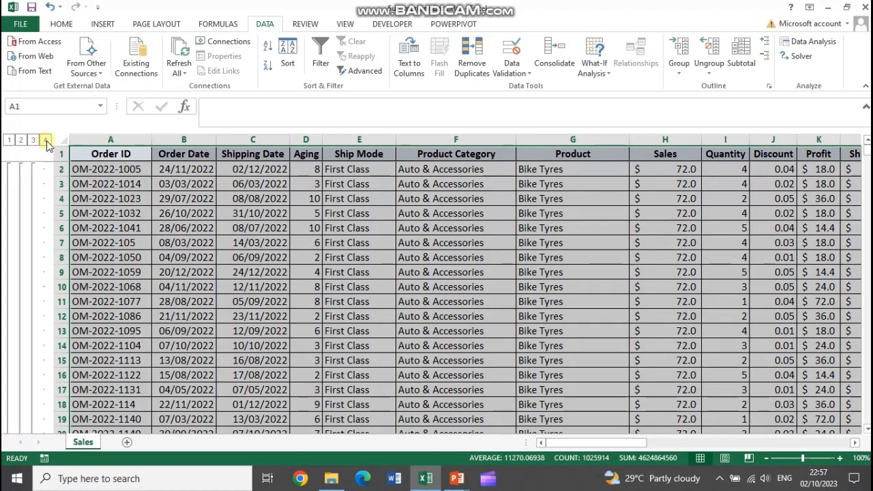
Collapse the outline to level 3, and examine the Auto & Accessories product totals together with their category total
click(33, 141)
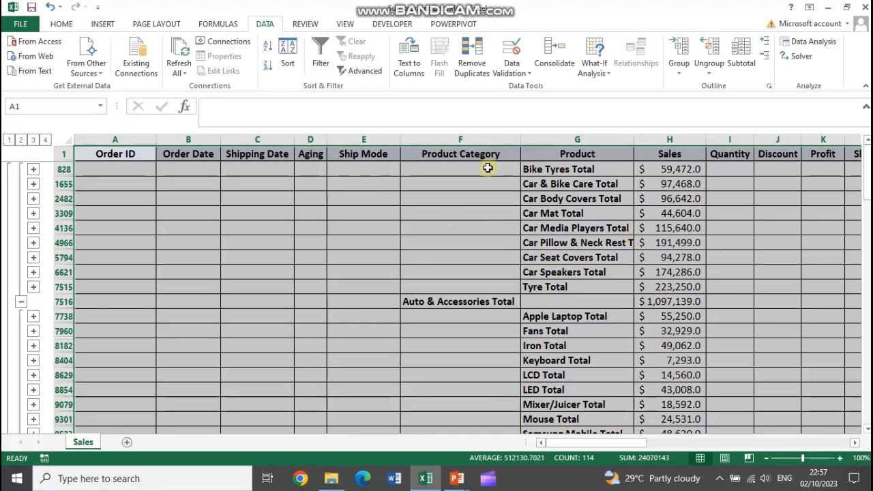
drag(581, 169, 651, 284)
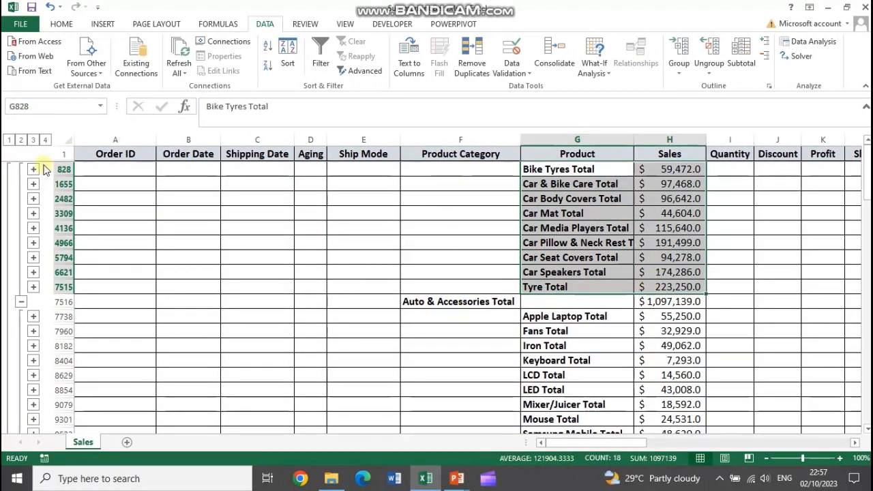
click(437, 302)
drag(437, 302, 643, 302)
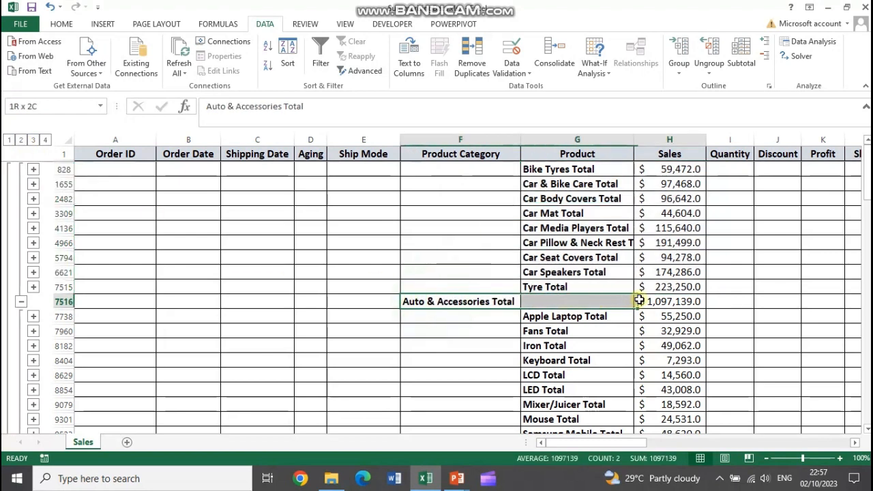
scroll(554, 305, down, 1)
scroll(556, 303, down, 1)
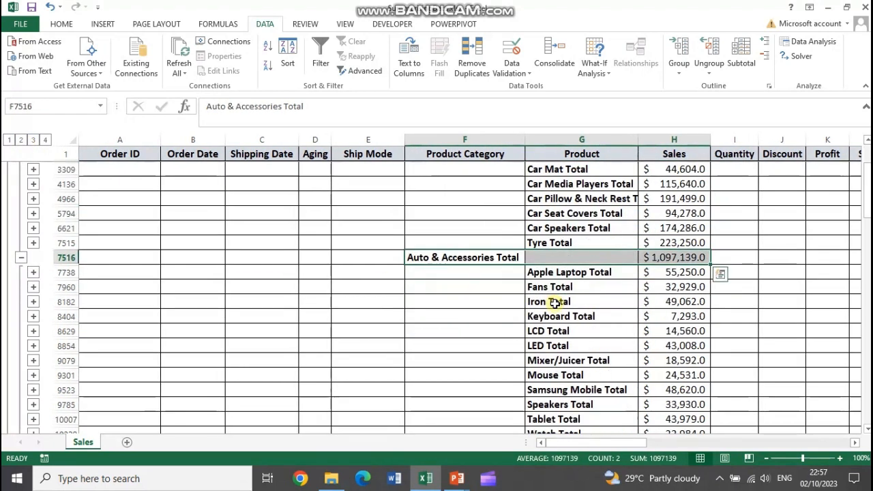
scroll(493, 279, up, 1)
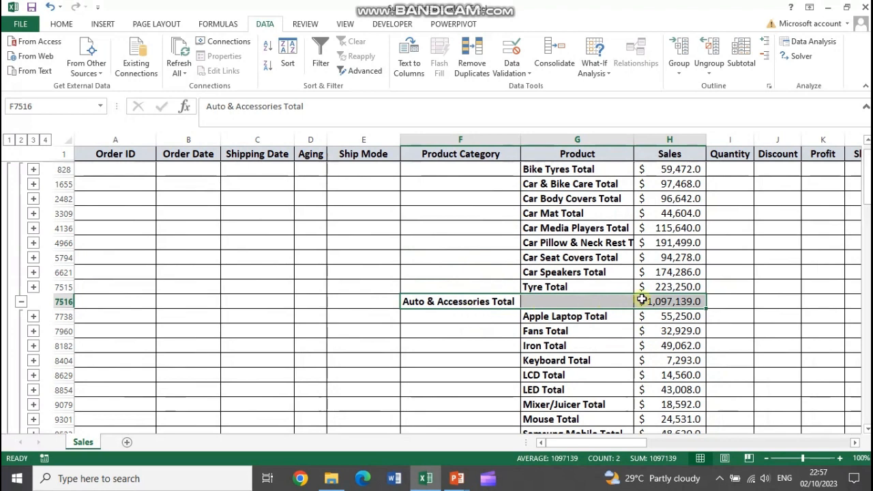
drag(610, 170, 577, 283)
drag(671, 227, 670, 272)
Examine the Electronic Total row and its product totals, and look on to the Fashion product totals
scroll(579, 345, down, 3)
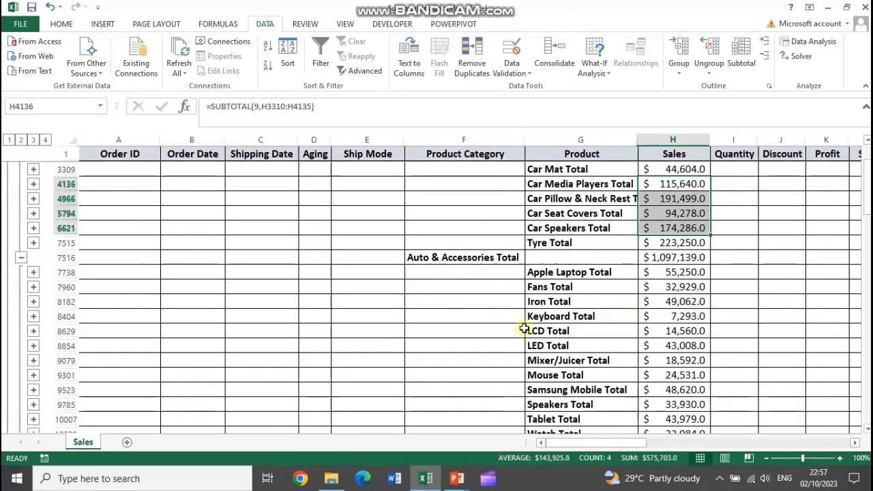
drag(462, 389, 675, 389)
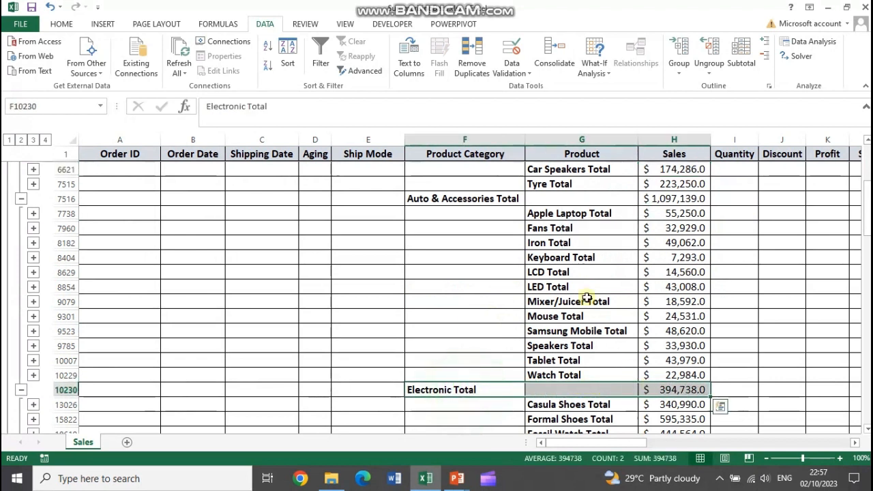
drag(580, 215, 574, 371)
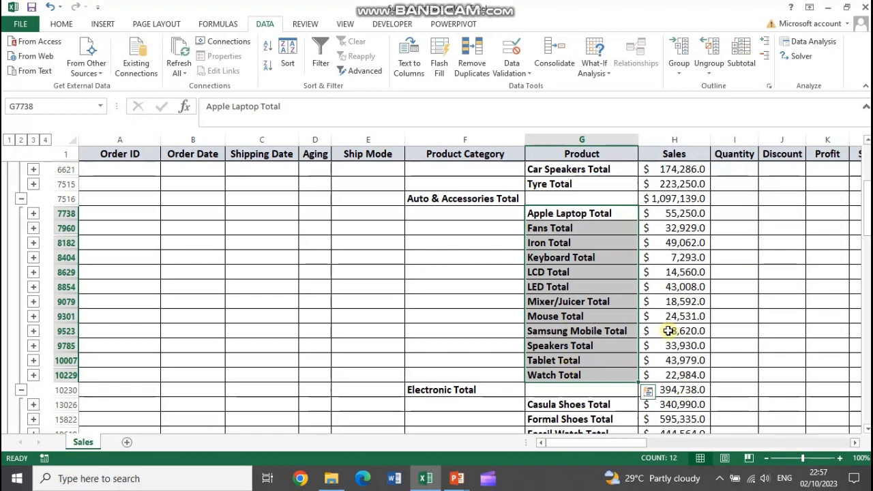
scroll(556, 332, down, 4)
scroll(537, 348, down, 1)
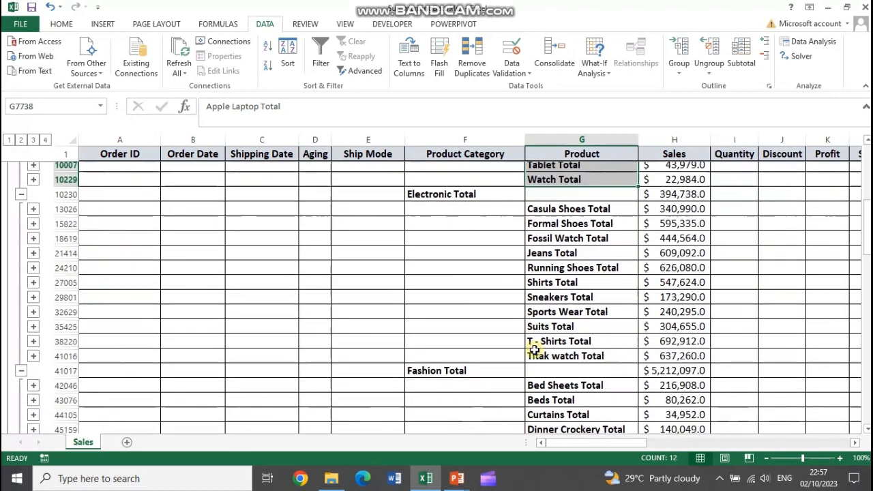
Examine the Fashion Total row and its product totals, and look on to the Home & Furniture product totals and the Grand Total row
drag(458, 366, 669, 360)
drag(571, 199, 563, 345)
scroll(565, 364, down, 2)
scroll(565, 364, down, 3)
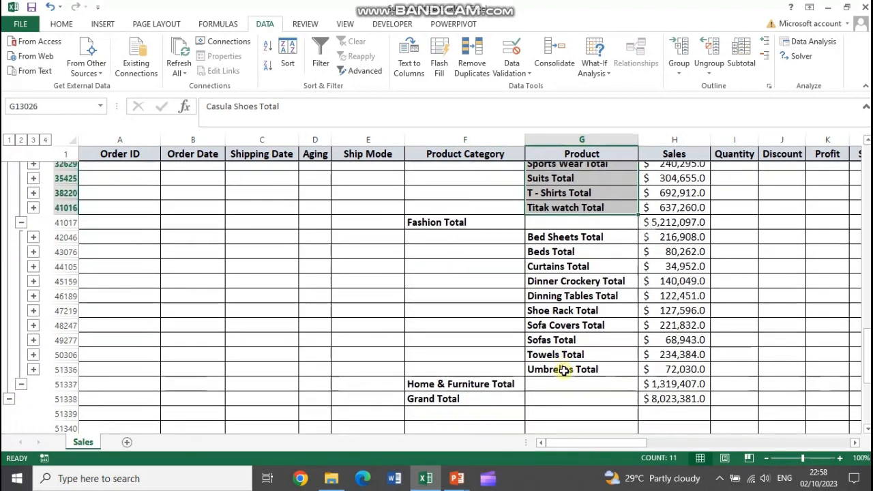
drag(444, 331, 649, 331)
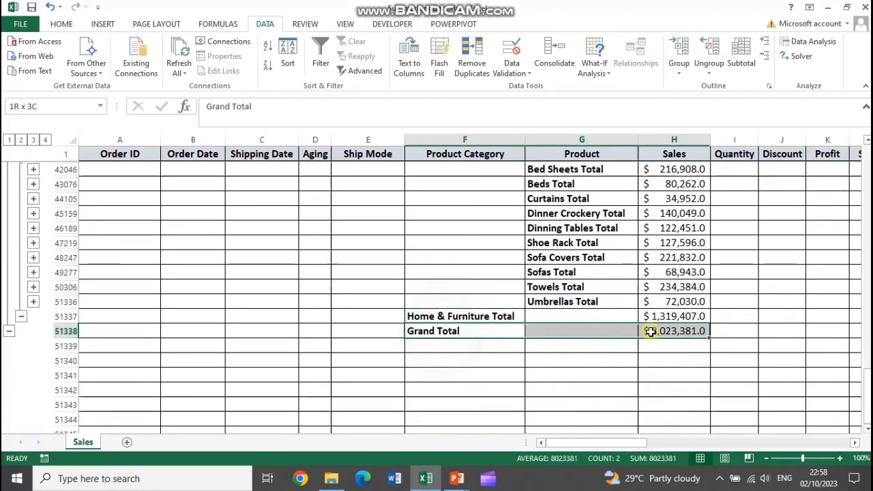
Collapse the outline to level 2 to examine the category totals, and reduce it to level 1 to show only the Grand Total
click(21, 140)
scroll(487, 273, up, 1)
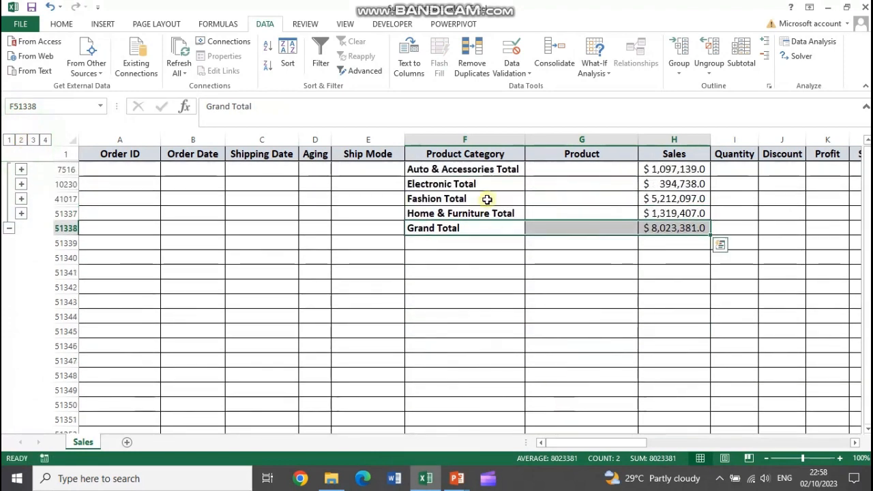
drag(461, 174, 683, 215)
drag(442, 229, 647, 228)
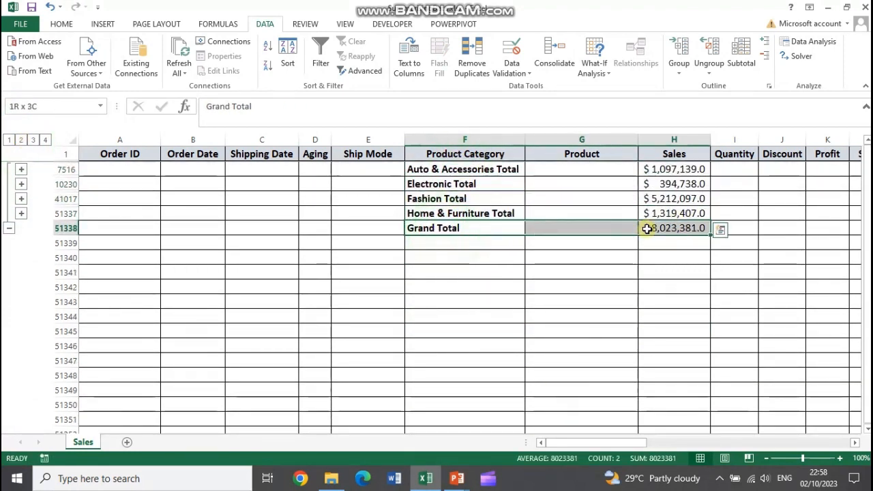
click(8, 140)
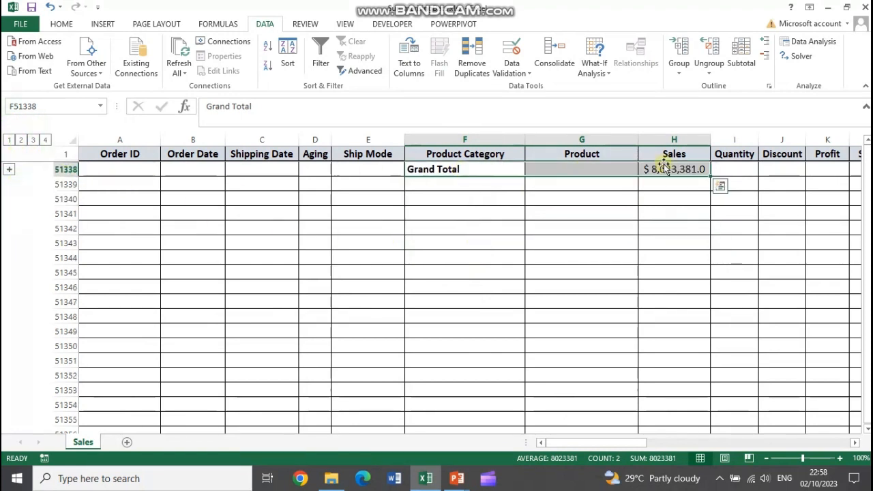
Expand the outline to level 4 and examine the detail rows' column headers from Order ID across to State
click(46, 141)
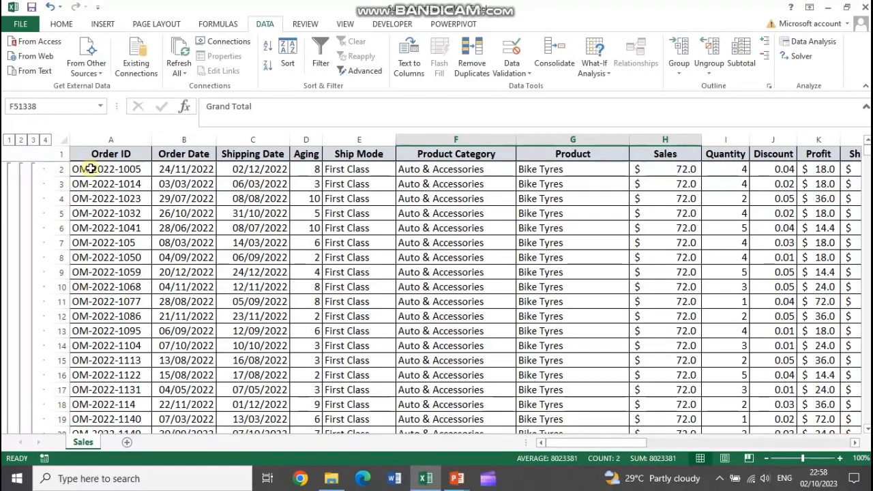
drag(89, 155, 849, 155)
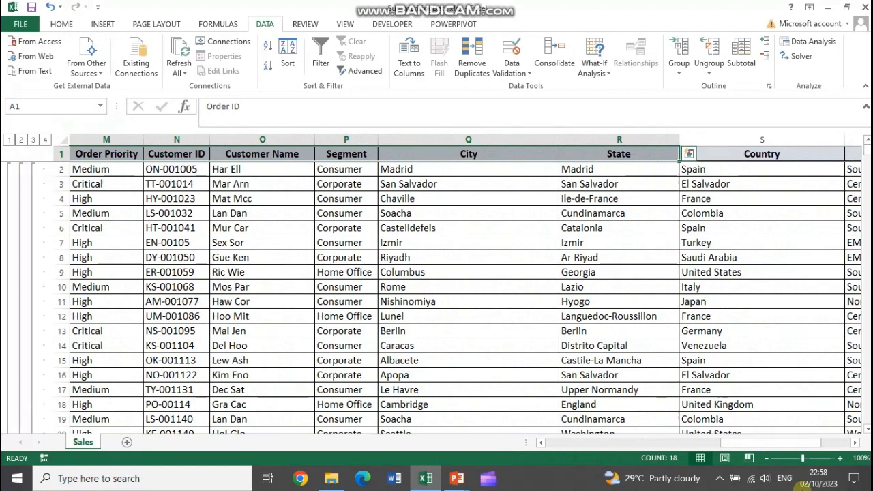
drag(779, 443, 604, 443)
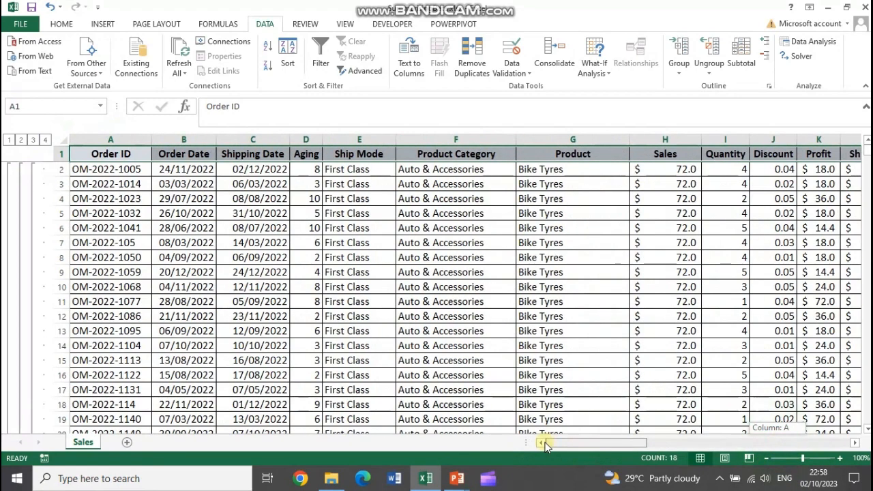
Compare the Auto & Accessories category total with its product totals at outline level 3, switching to level 2 and back
click(33, 139)
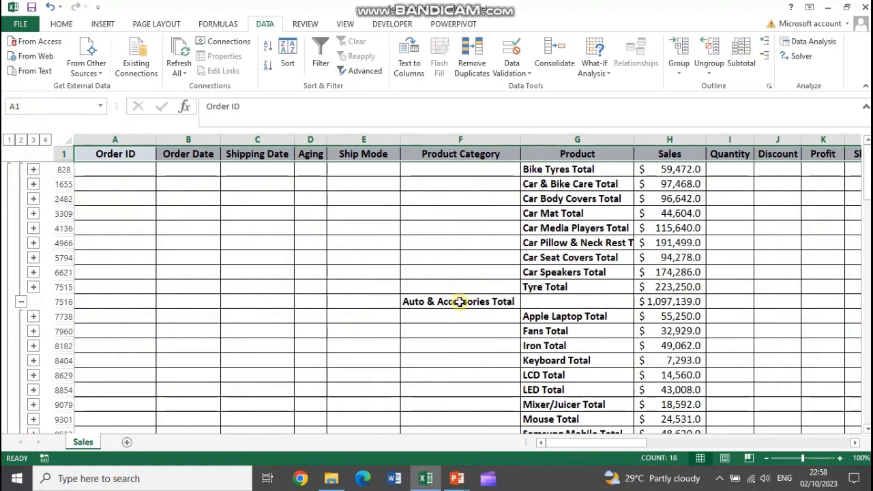
drag(461, 301, 705, 301)
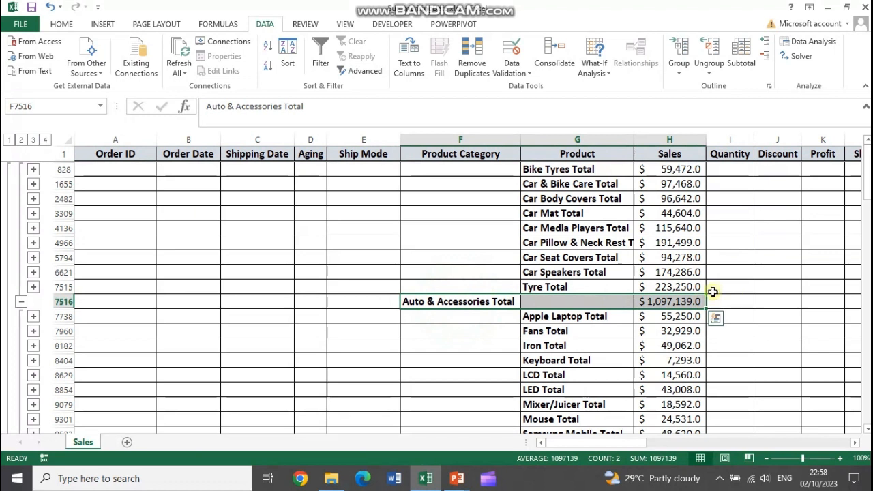
drag(561, 169, 680, 286)
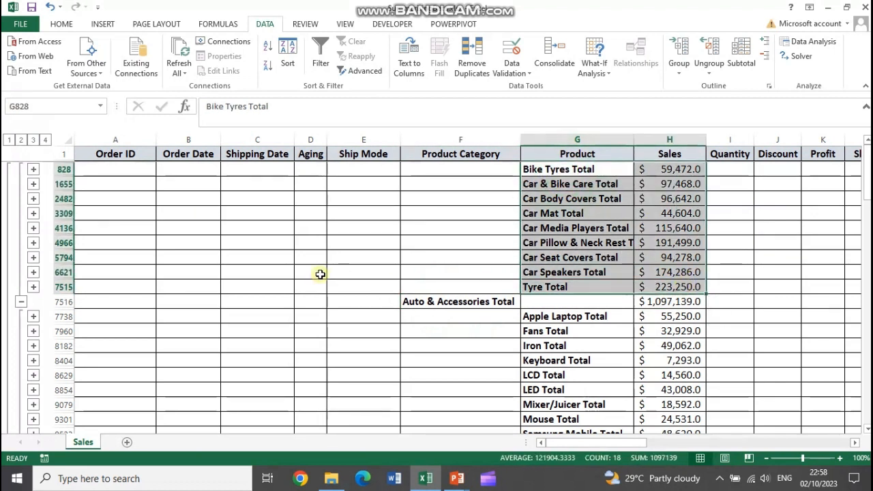
click(20, 140)
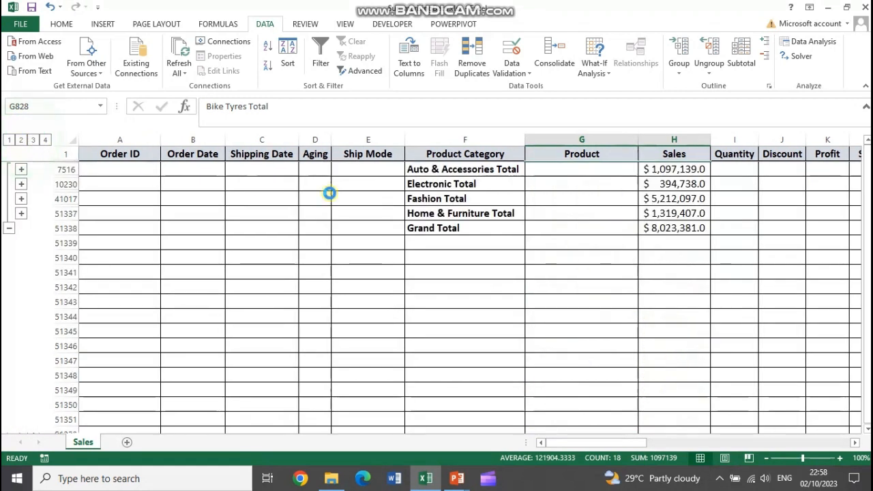
click(33, 140)
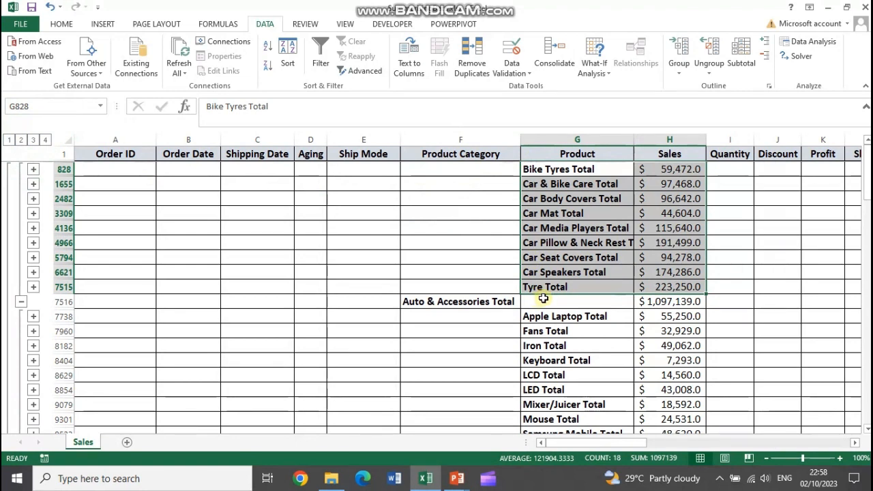
Expand the outline to level 4 and examine the end of the data around the Grand Total row and the blank rows below it
click(45, 140)
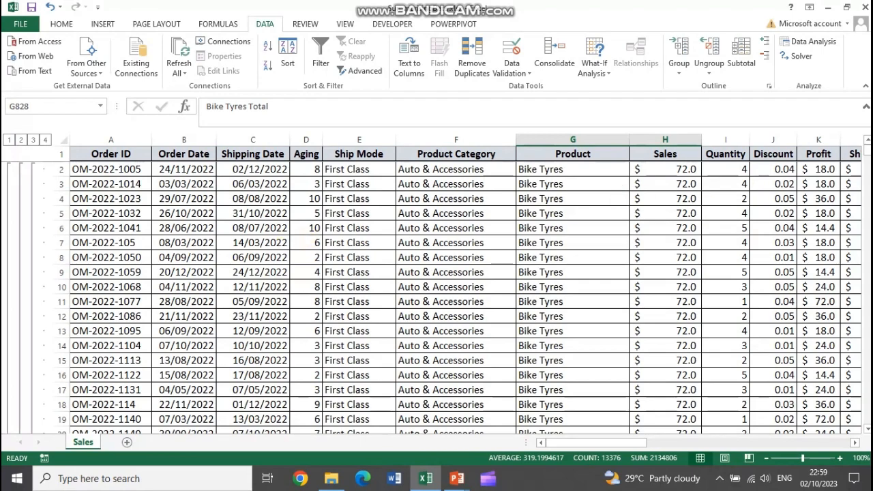
drag(865, 154, 830, 441)
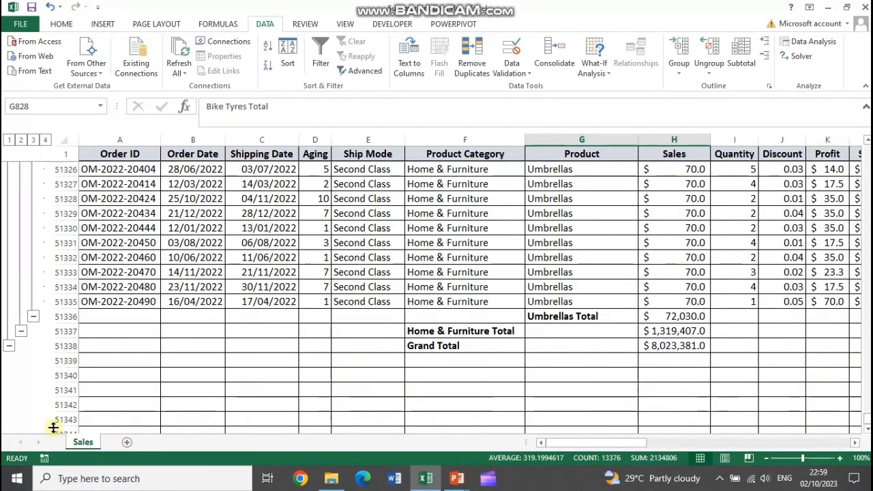
drag(91, 361, 527, 361)
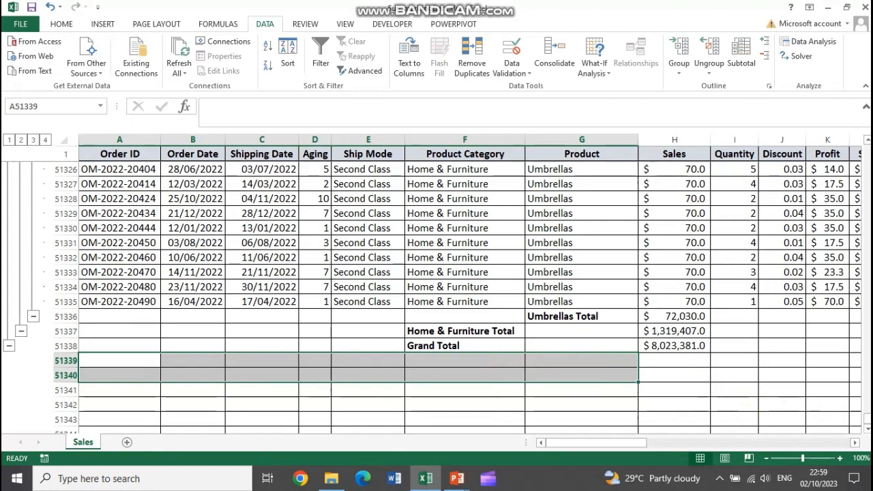
drag(868, 420, 867, 147)
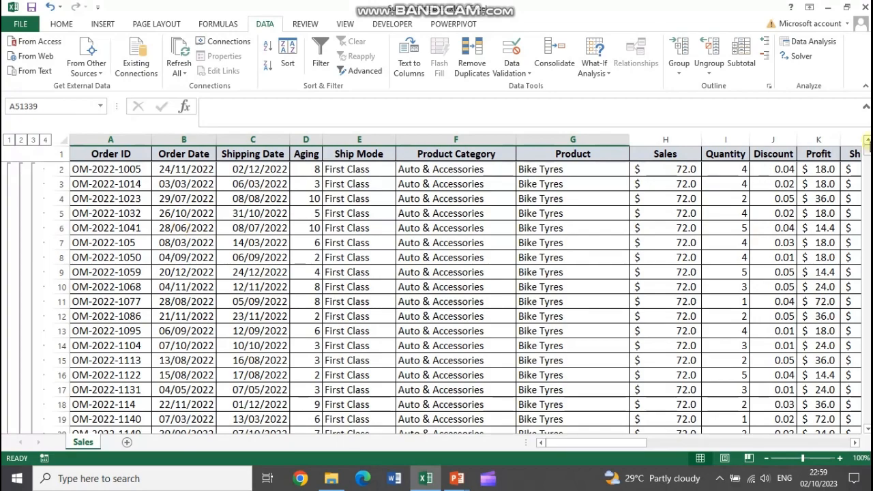
Select the whole subtotaled table from Order ID to Region and remove all its subtotals
drag(864, 162, 853, 145)
drag(94, 153, 753, 161)
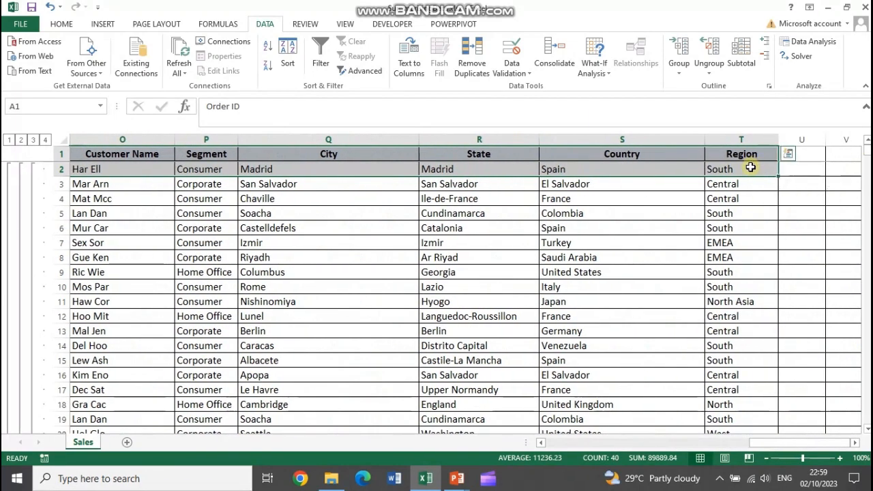
key(ctrl+shift+Down)
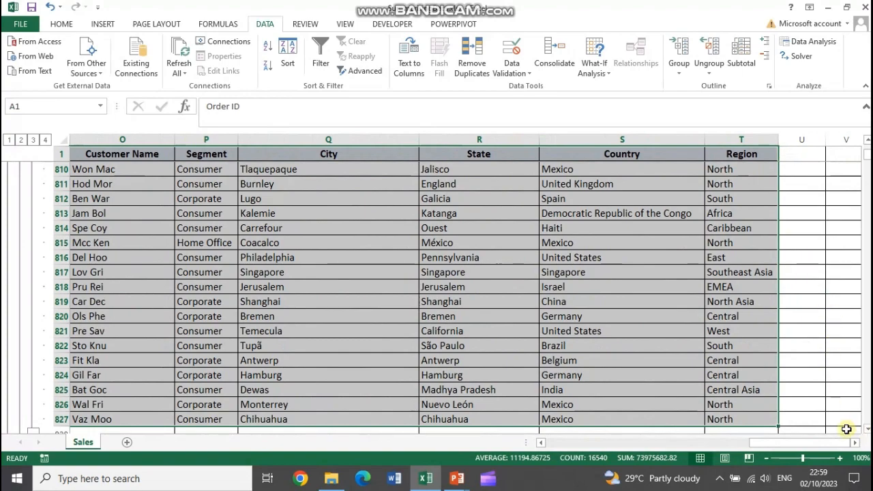
drag(847, 429, 846, 429)
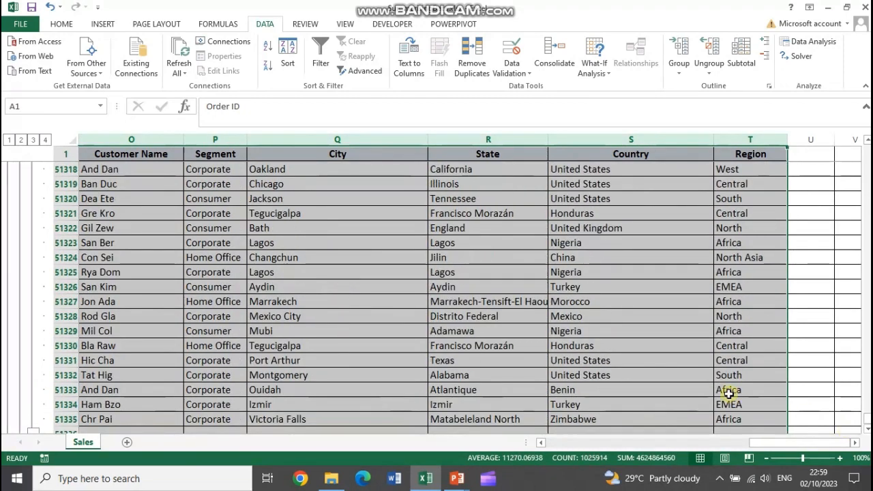
click(740, 65)
click(227, 281)
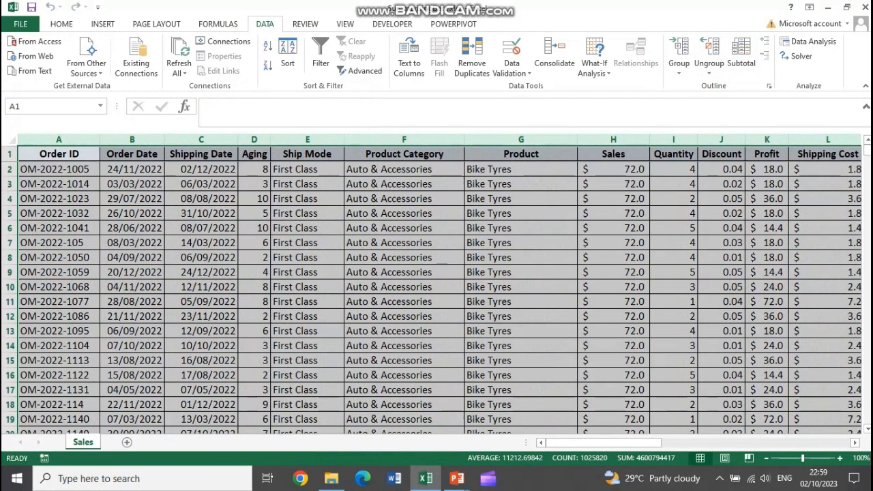
Look through the sales records down to the Home & Furniture rows to check for leftover subtotals, and return to the Order ID header
drag(868, 148, 264, 389)
scroll(265, 390, down, 12)
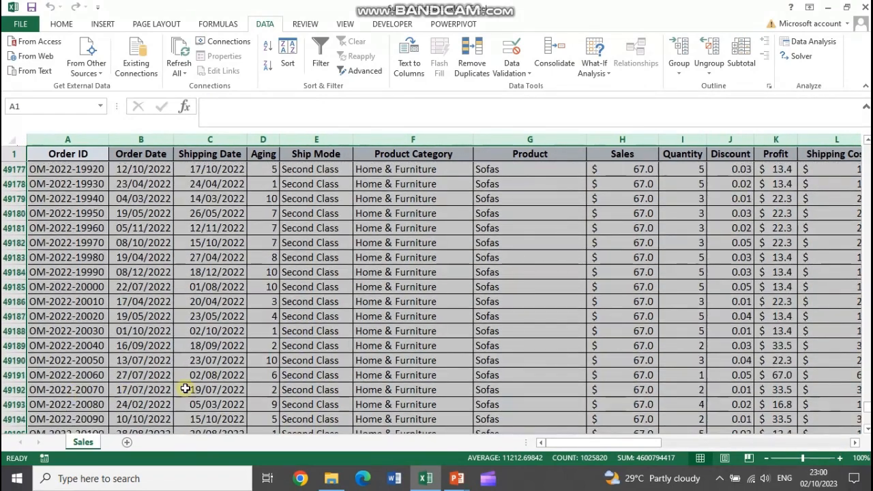
scroll(299, 373, down, 6)
scroll(299, 373, down, 6)
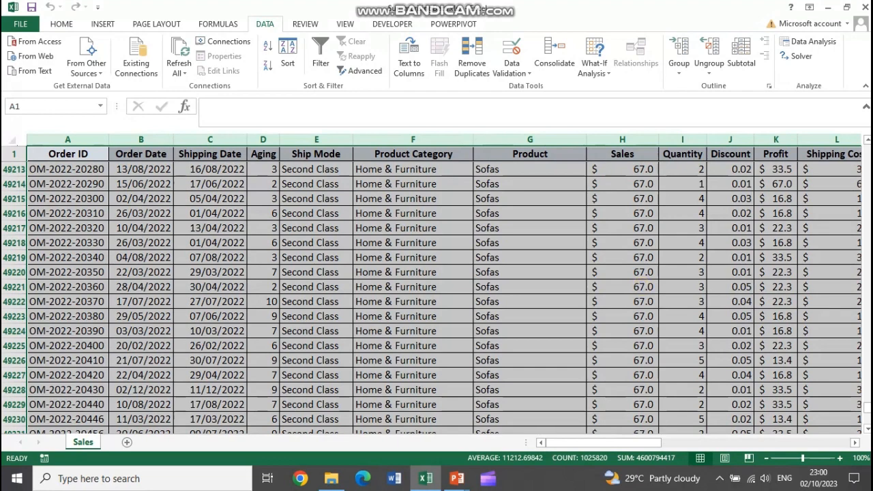
scroll(866, 399, up, 6)
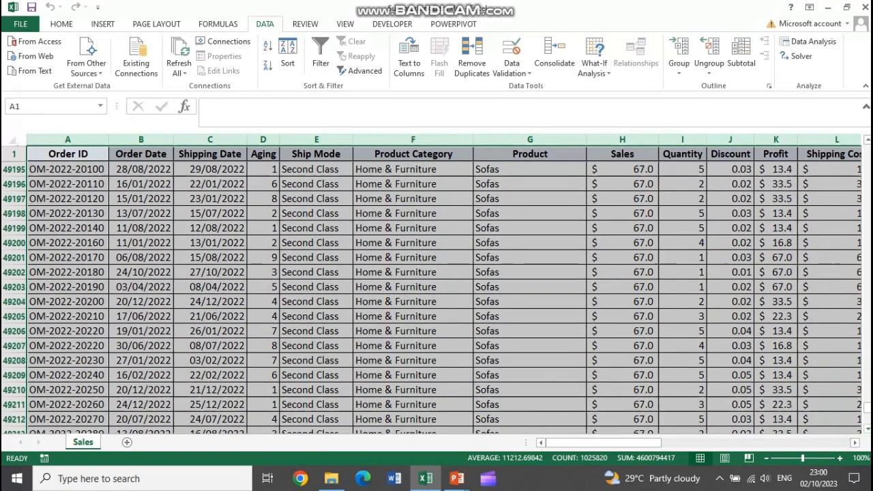
drag(866, 403, 866, 150)
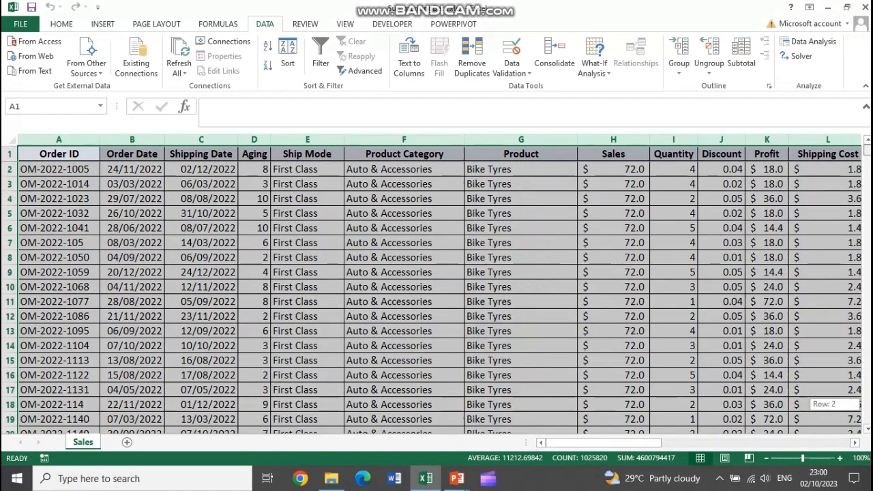
click(50, 156)
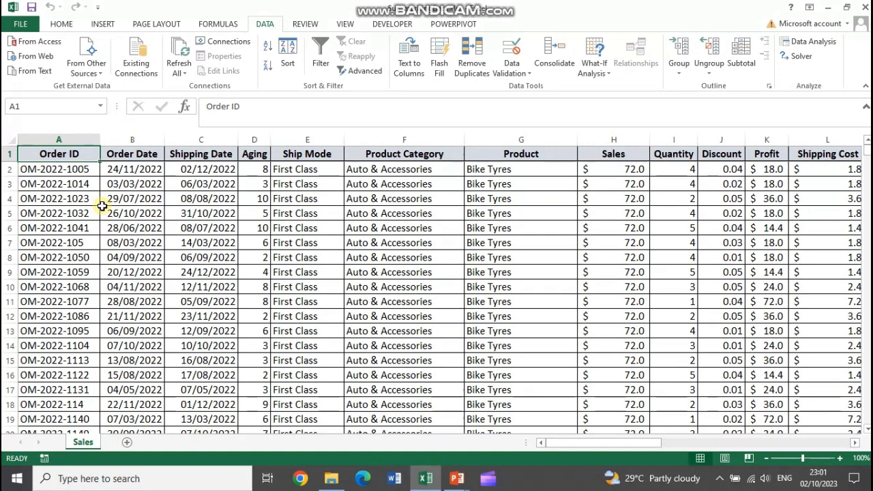
Select the sales table from Order ID to Region, extend the selection through blank rows to row 51471, and return to the first records
click(56, 153)
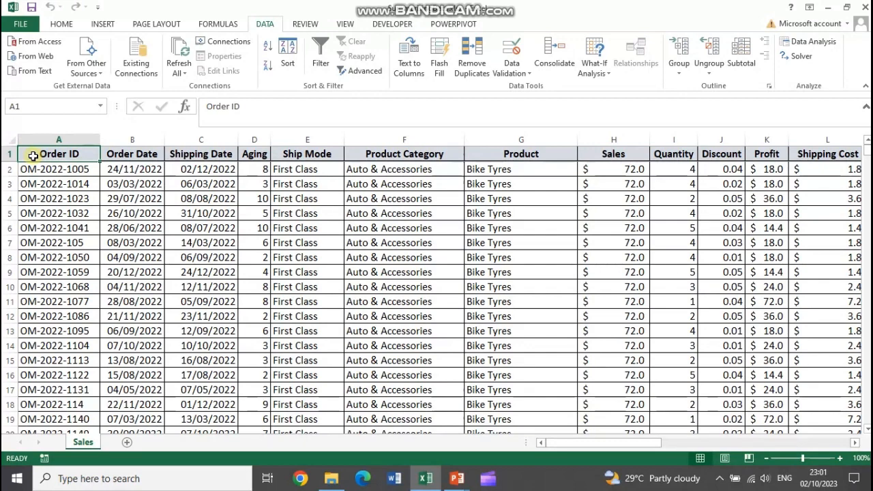
key(ctrl+shift+Right)
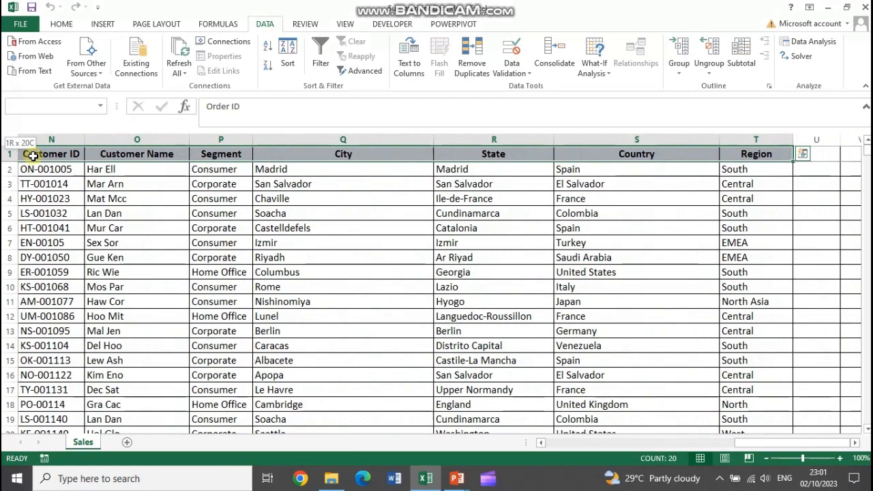
key(ctrl+shift+Down)
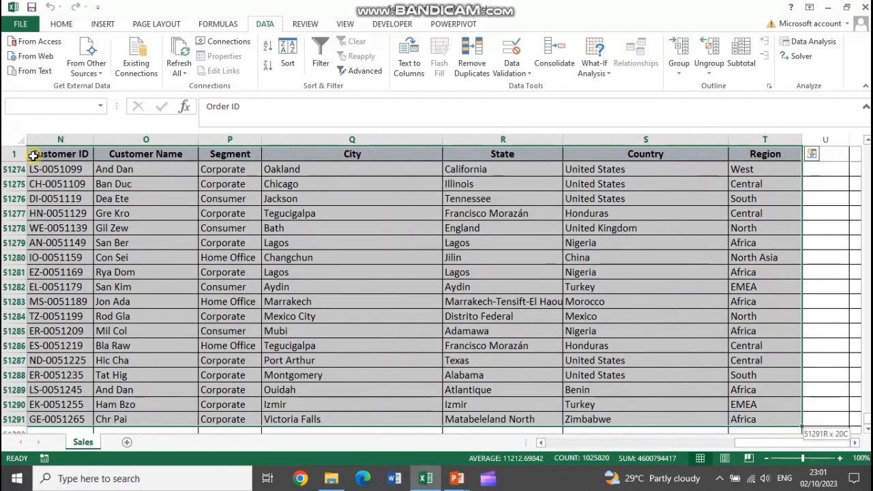
key(shift+Down)
key(shift+Down)
key(shift+Down)
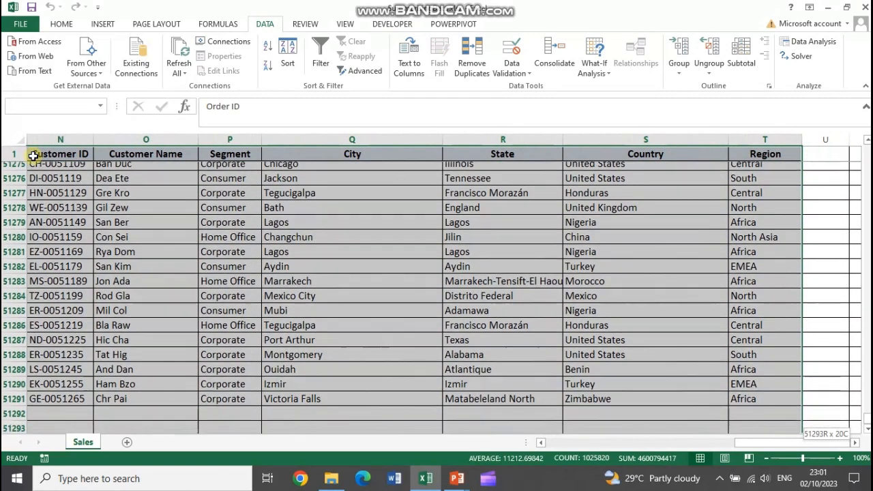
key(shift+Down)
key(shift+Down)
key(shift+Down)
key(shift+Down)
key(shift+Down)
key(shift+Down)
key(shift+Down)
key(shift+Down)
key(shift+Down)
key(shift+Down)
key(shift+Down)
key(shift+Down)
key(shift+Down)
key(shift+Down)
key(shift+Down)
key(shift+Down)
key(shift+Down)
key(shift+Down)
key(shift+Down)
key(shift+Down)
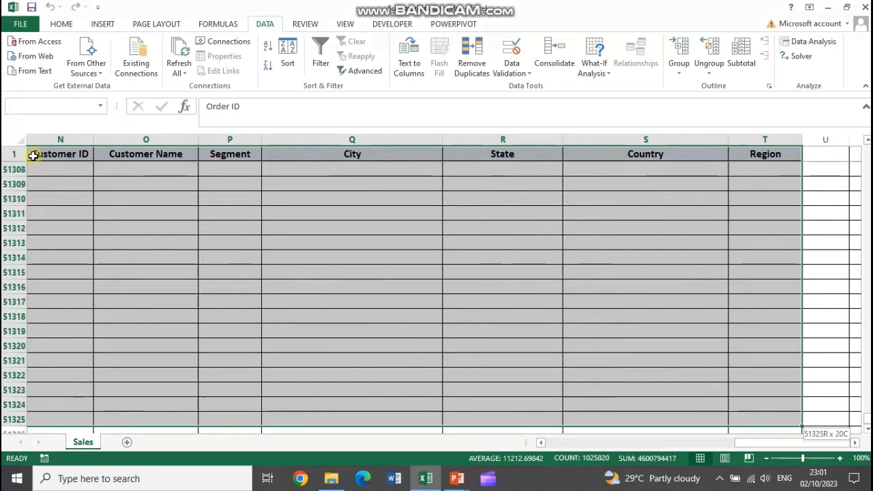
key(shift+Down)
key(shift+Down)
key(shift+Down)
key(shift+Down)
key(shift+Down)
key(shift+Down)
key(shift+Down)
key(shift+Down)
key(shift+Down)
key(shift+Down)
key(shift+Down)
key(shift+Down)
key(shift+Down)
key(shift+Down)
key(shift+Down)
key(shift+Down)
key(shift+Down)
key(shift+Down)
key(shift+Down)
key(shift+Down)
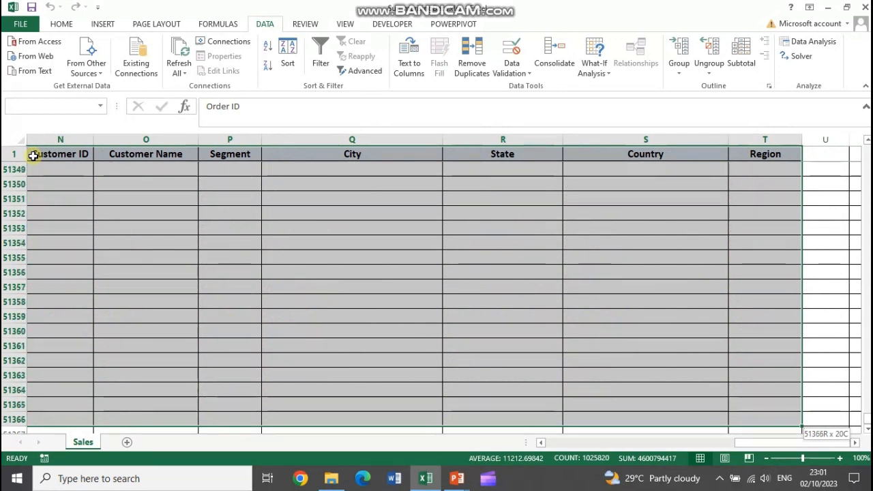
key(shift+Down)
key(shift+Down)
key(shift+Down)
key(shift+Down)
key(shift+Down)
key(shift+Down)
key(shift+Down)
key(shift+Down)
key(shift+Down)
key(shift+Down)
key(shift+Down)
key(shift+Down)
key(shift+Down)
key(shift+Down)
key(shift+Down)
key(shift+Down)
key(shift+Down)
key(shift+Down)
key(shift+Down)
key(shift+Down)
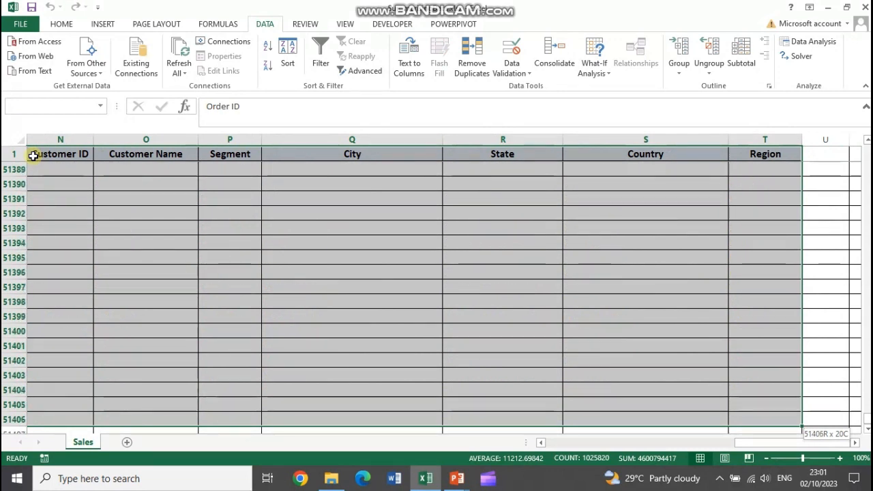
key(shift+Down)
key(shift+Down)
key(shift+Down)
key(shift+Down)
key(shift+Down)
key(shift+Down)
key(shift+Down)
key(shift+Down)
key(shift+Down)
key(shift+Down)
key(shift+Down)
key(shift+Down)
key(shift+Down)
key(shift+Down)
key(shift+Down)
key(shift+Down)
key(shift+Down)
key(shift+Down)
key(shift+Down)
key(shift+Down)
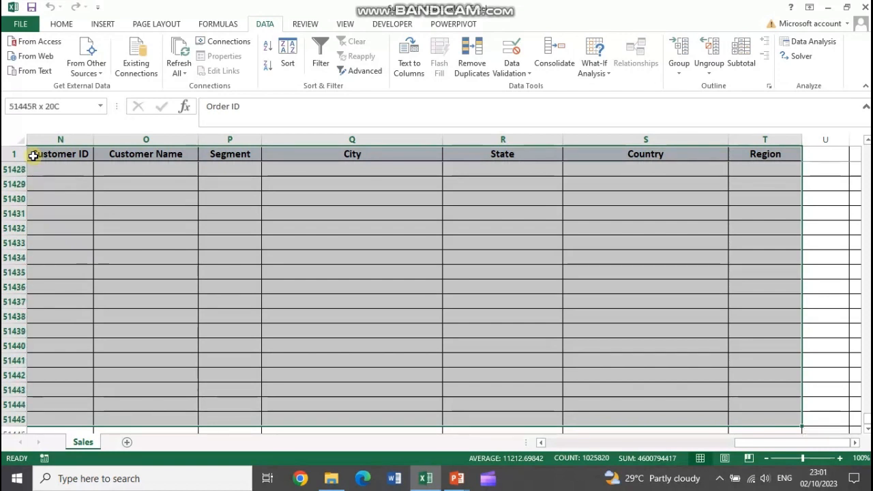
key(shift+Down)
key(shift+Down)
key(shift+Down)
key(shift+Down)
key(shift+Down)
key(shift+Down)
key(shift+Down)
key(shift+Down)
key(shift+Down)
key(shift+Down)
key(shift+Down)
key(shift+Down)
key(shift+Down)
key(shift+Down)
key(shift+Down)
key(shift+Down)
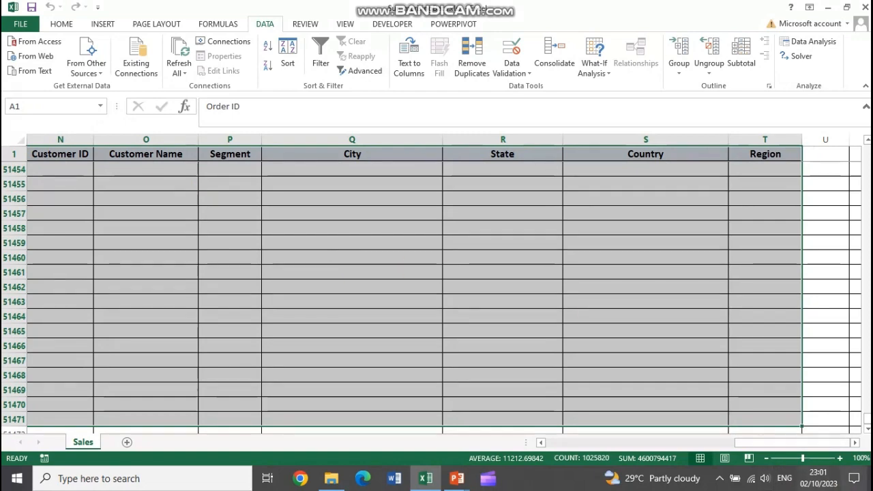
drag(868, 420, 868, 146)
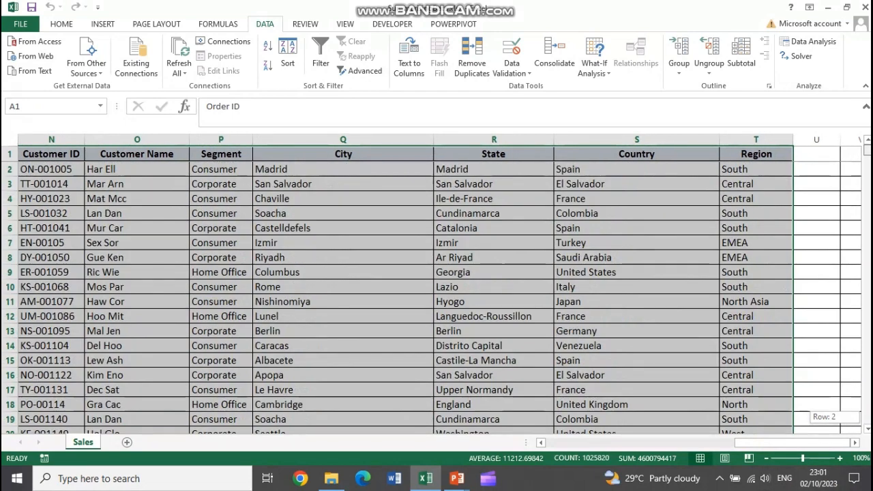
drag(743, 444, 553, 445)
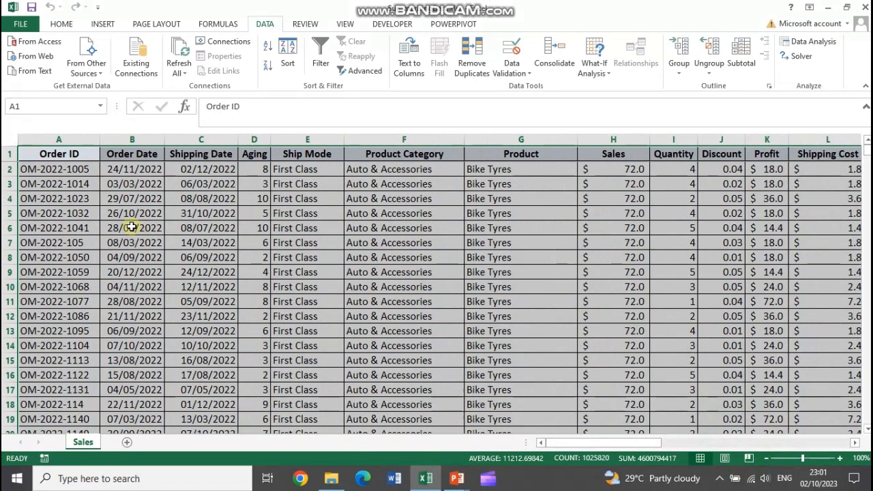
Select only the filled sales data, A1:T51291, and create a PivotTable from it on a new worksheet
click(81, 153)
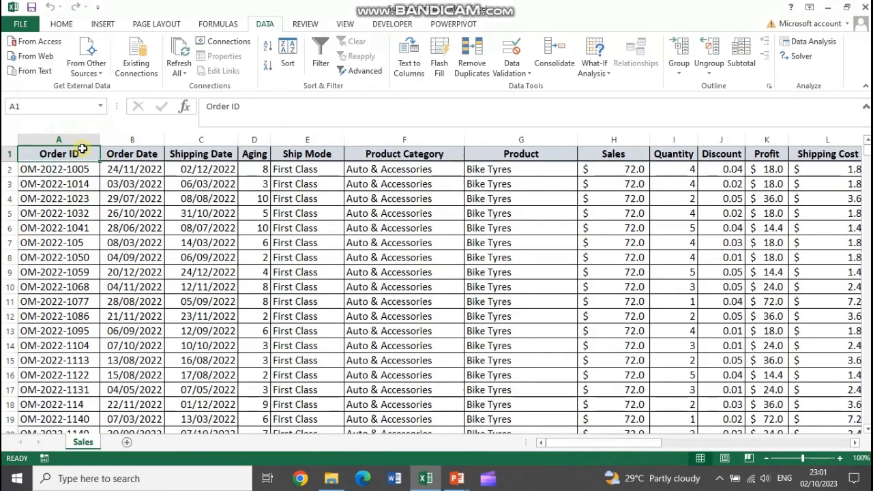
key(ctrl+shift+Right)
key(ctrl+shift+Down)
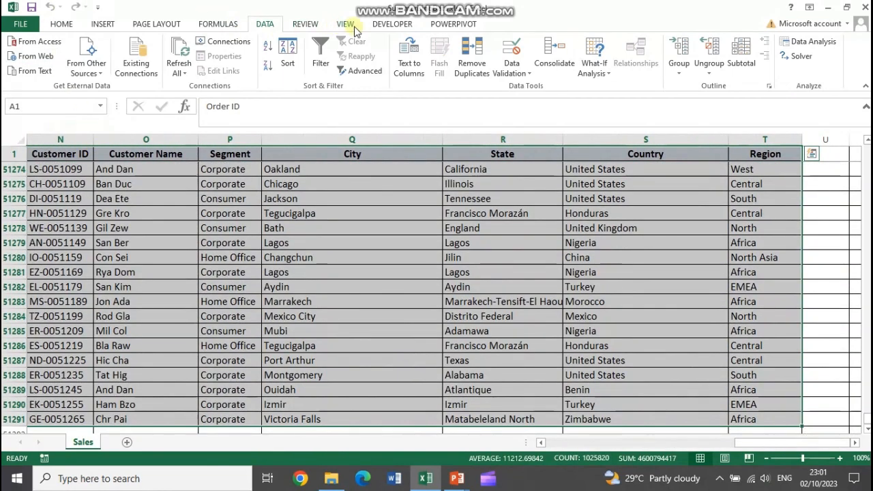
click(102, 24)
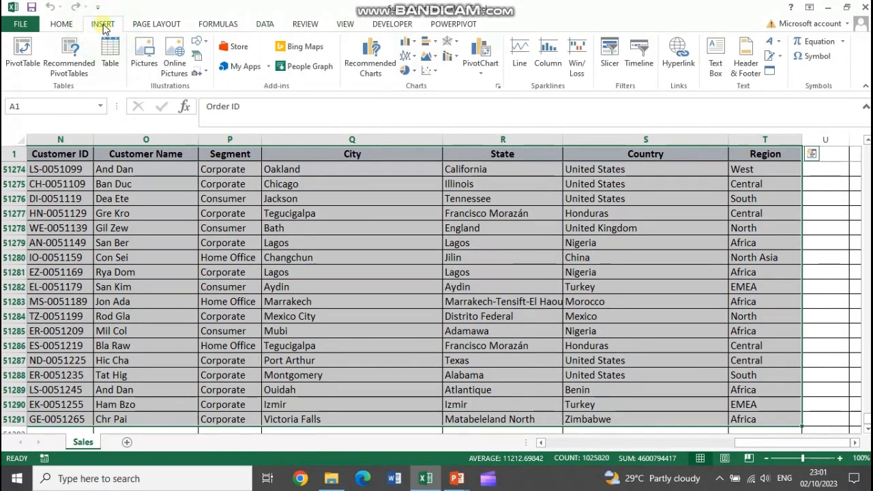
click(23, 55)
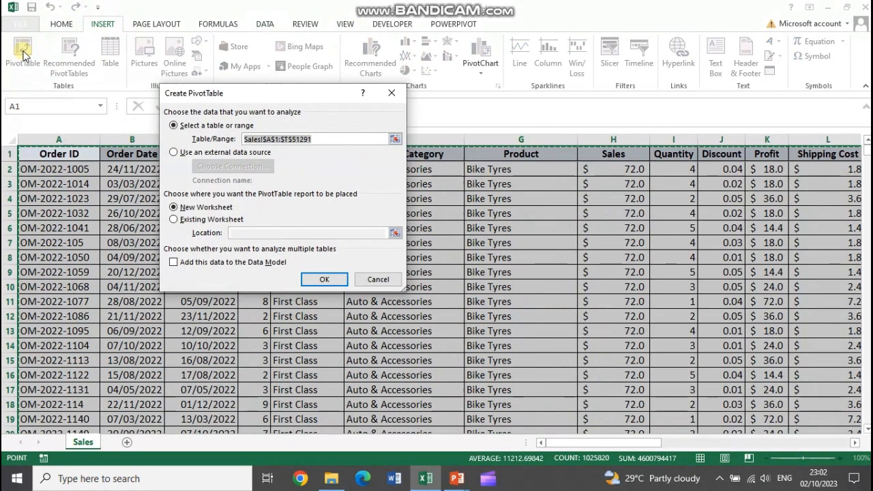
click(231, 127)
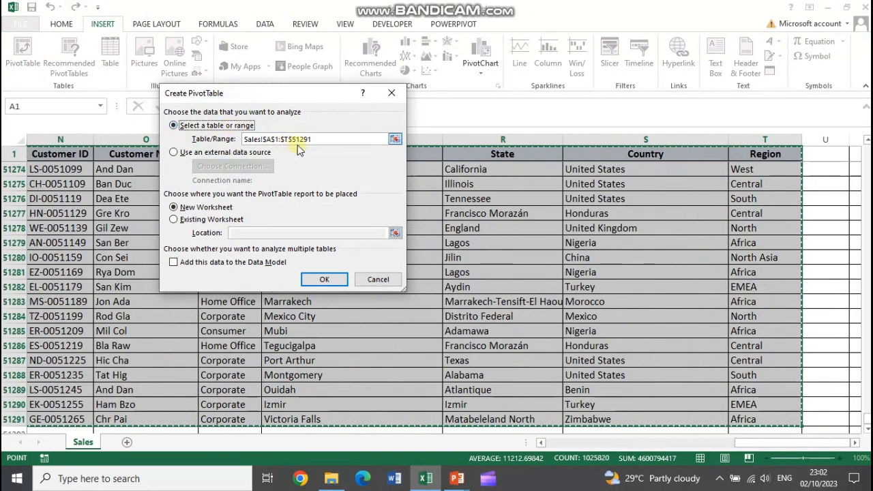
click(292, 139)
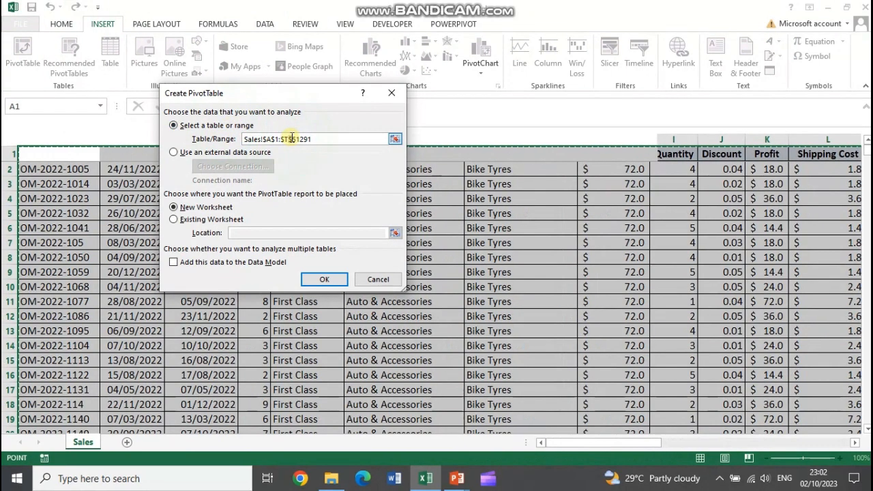
key(BackSpace)
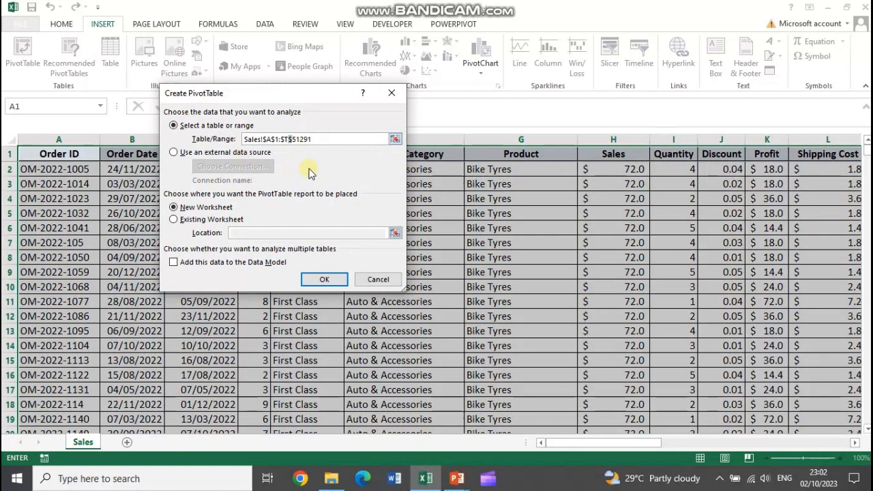
text(5)
click(205, 208)
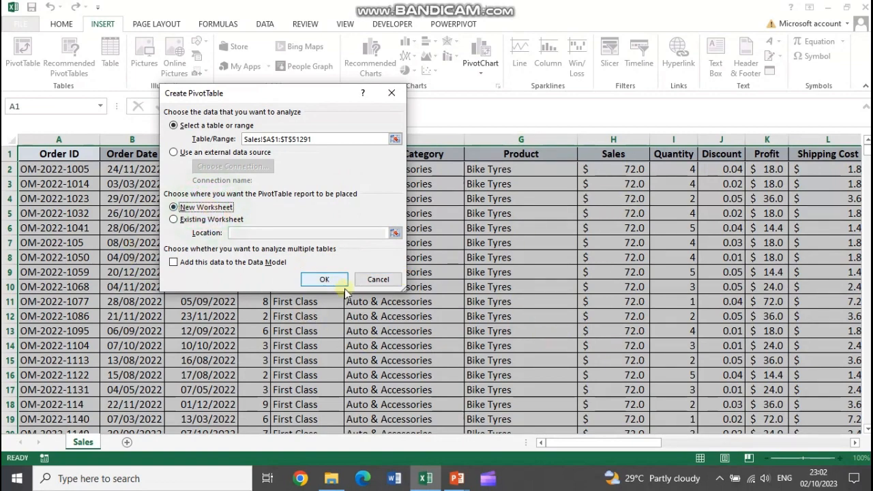
click(324, 280)
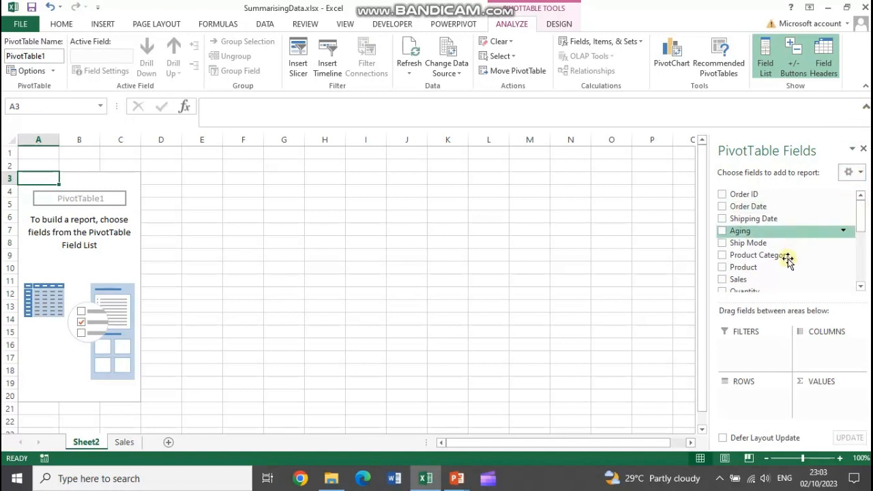
Add Product Category and Product as nested row fields in the PivotTable, with Sales as the summed value
click(721, 256)
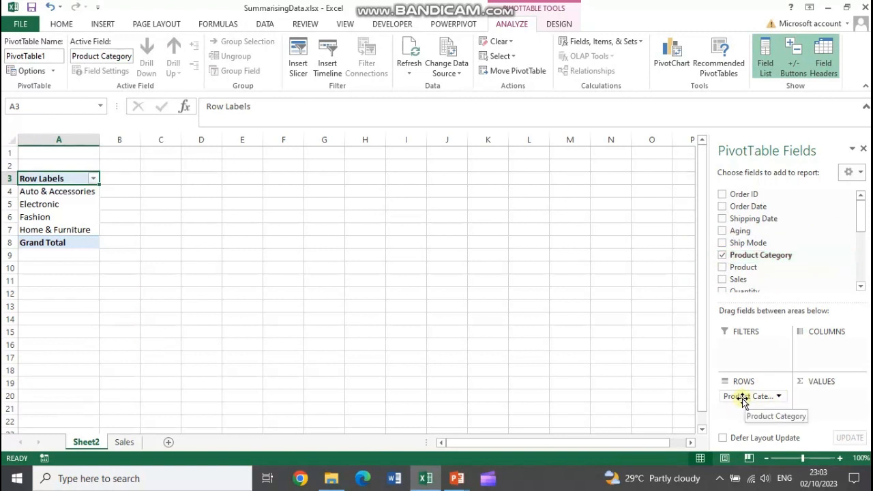
click(723, 268)
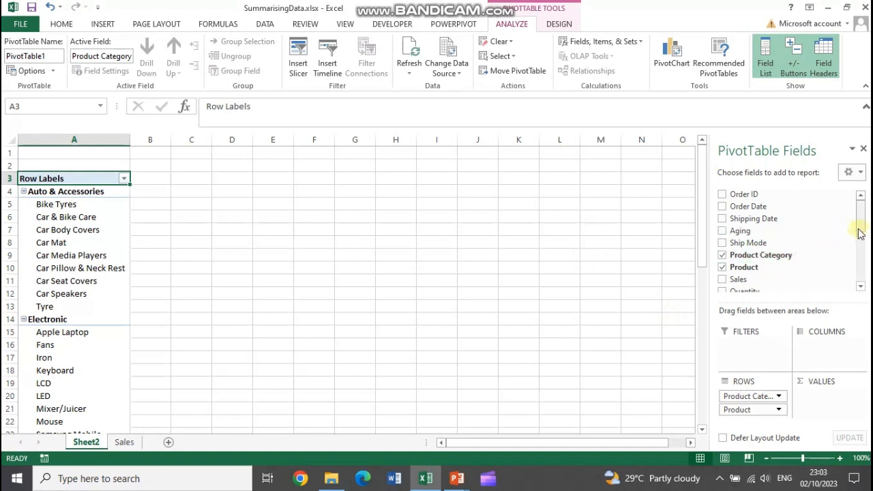
drag(860, 225, 861, 253)
click(723, 226)
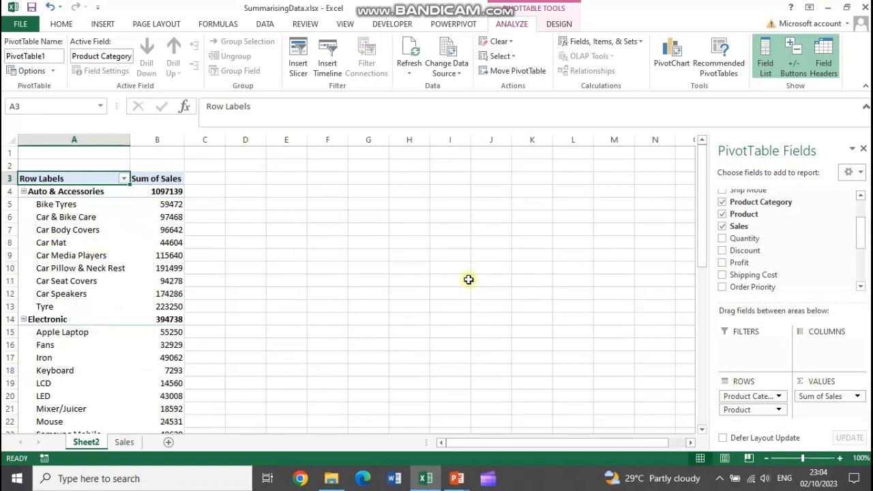
Move Product to the PivotTable columns, and swap it with Product Category so products form the rows and categories the columns
mouse_move(746, 409)
mouse_down()
mouse_move(766, 413)
mouse_move(822, 349)
mouse_move(743, 407)
mouse_move(816, 348)
mouse_up()
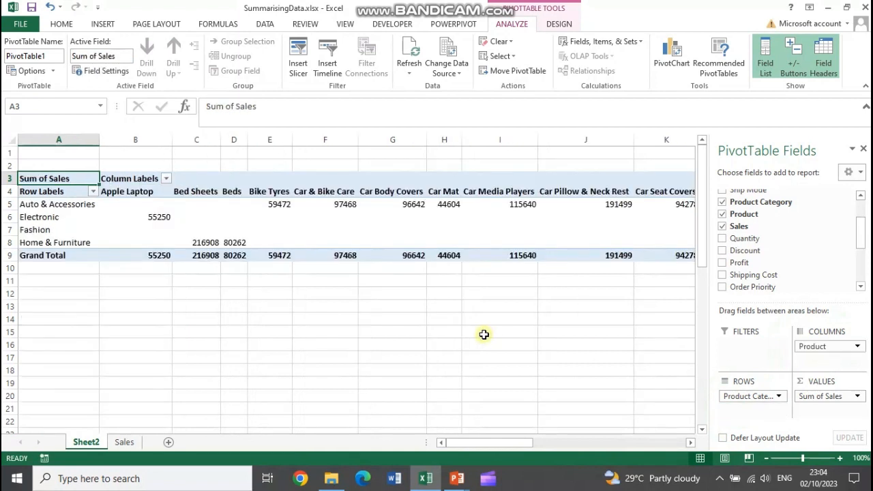
click(54, 204)
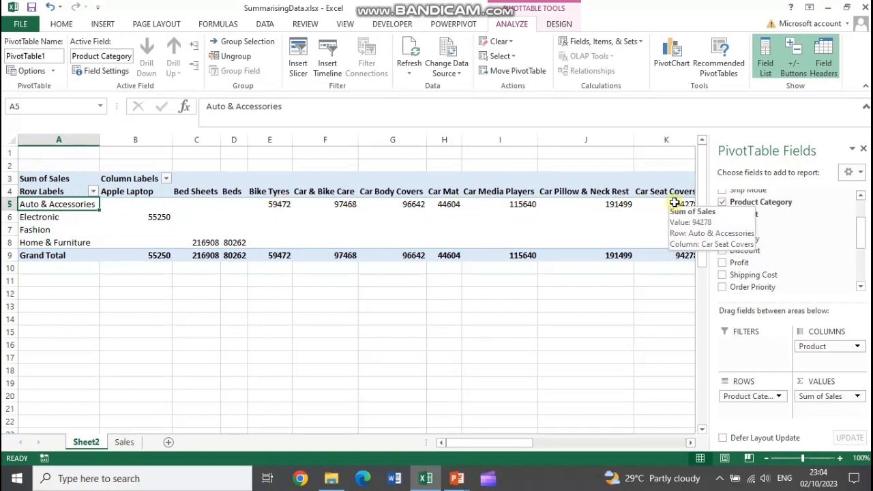
mouse_move(807, 346)
mouse_down()
mouse_move(746, 417)
mouse_move(809, 348)
mouse_up()
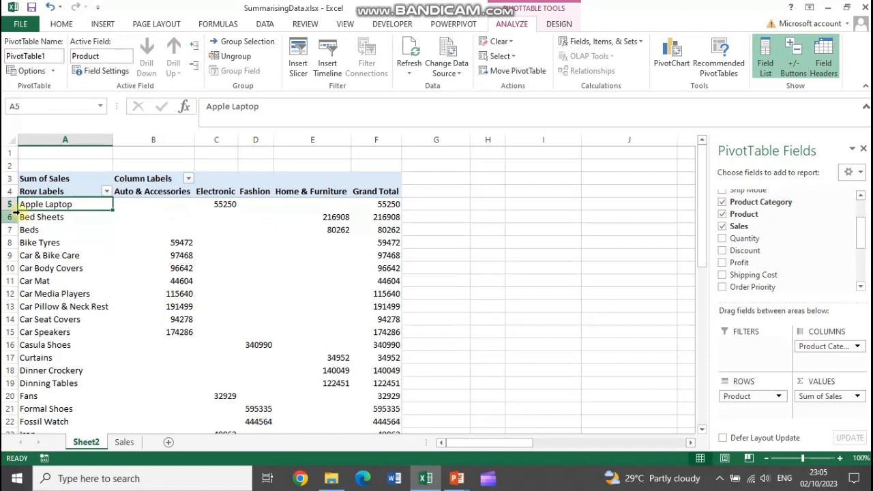
Compare the layout with Product Category in rows and Product in columns, select its four category labels, and restore Product to the rows
drag(799, 345, 827, 346)
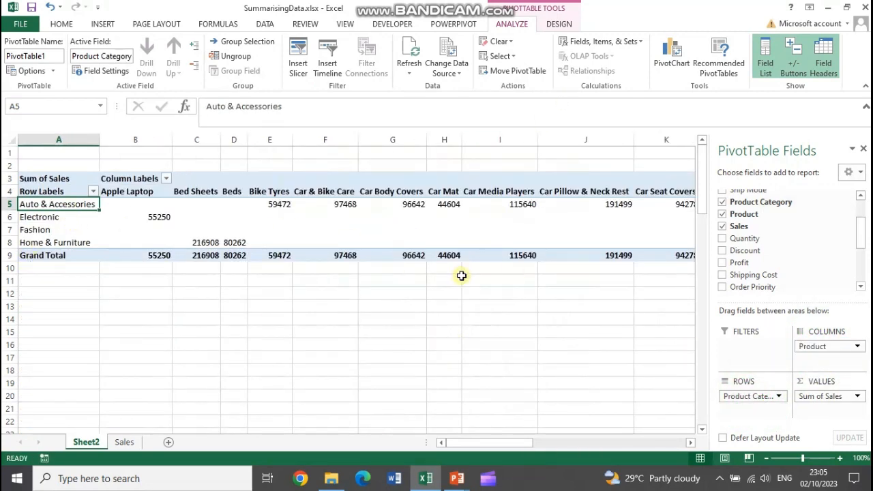
click(51, 204)
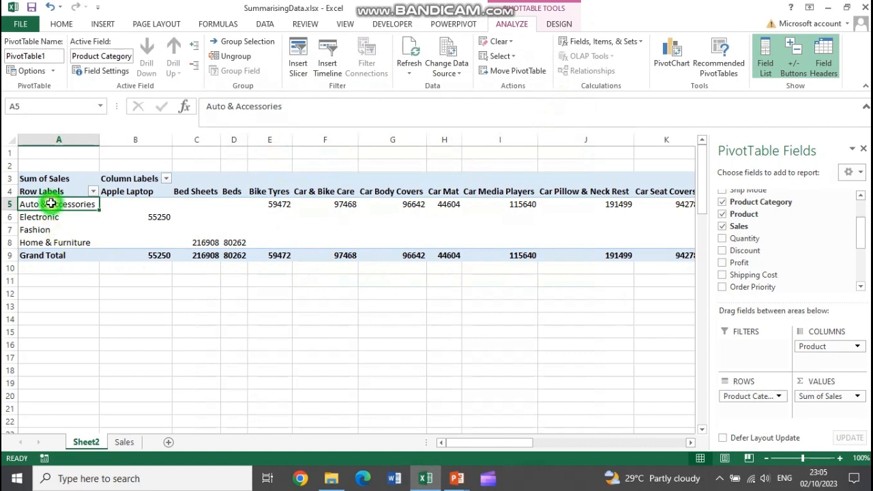
drag(52, 203, 53, 242)
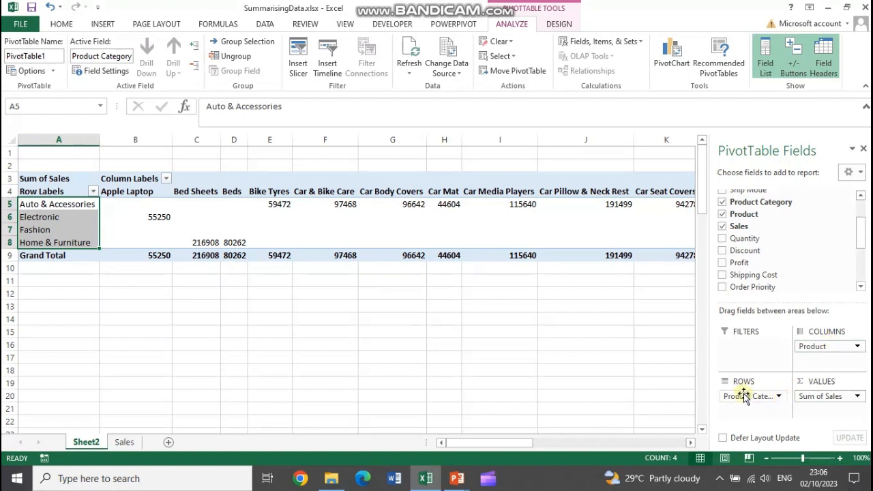
drag(808, 346, 829, 346)
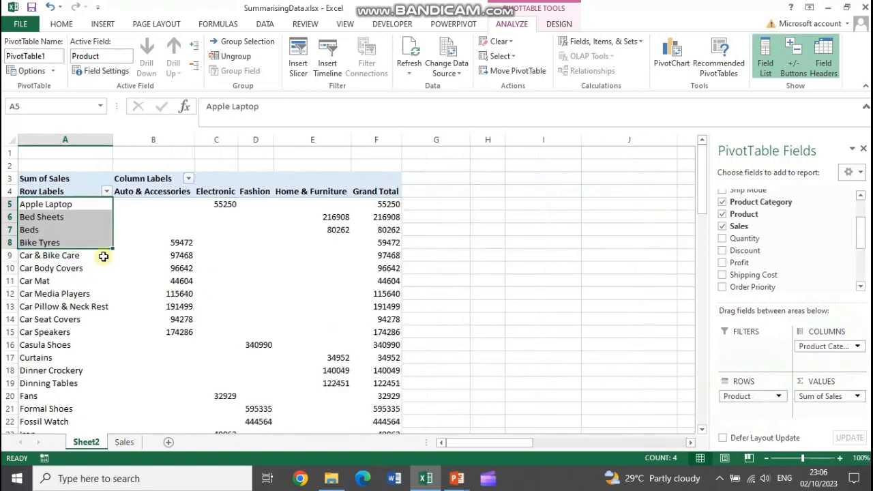
click(81, 204)
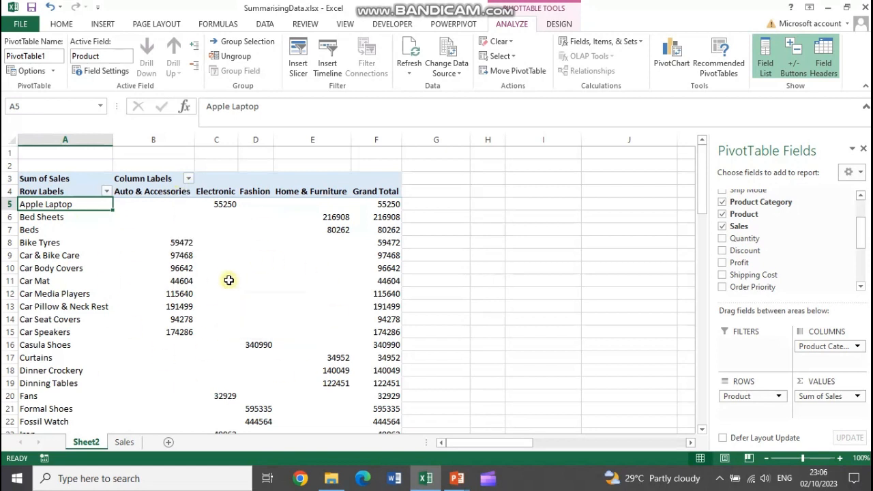
Filter the PivotTable's column labels to show only the Auto & Accessories category
click(189, 180)
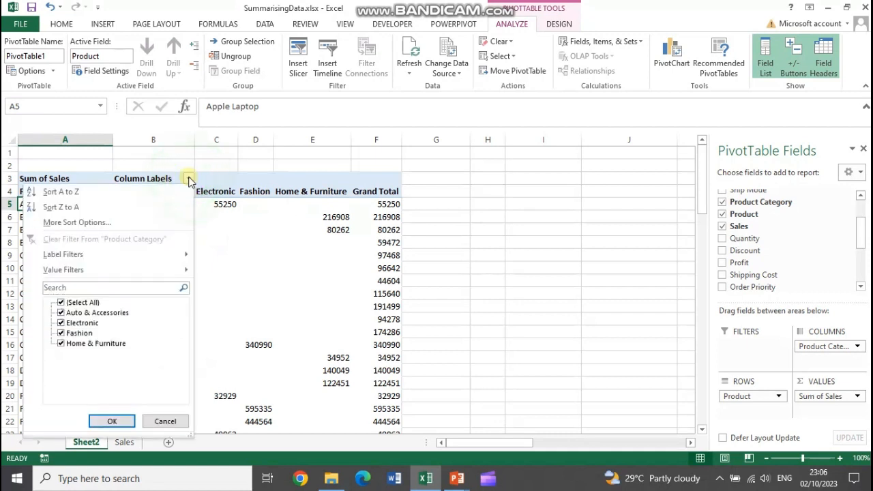
click(61, 302)
click(61, 312)
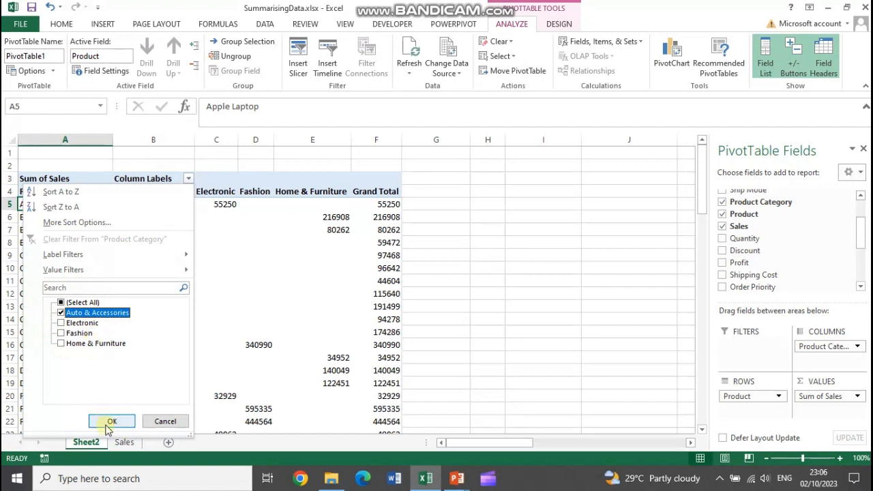
click(112, 420)
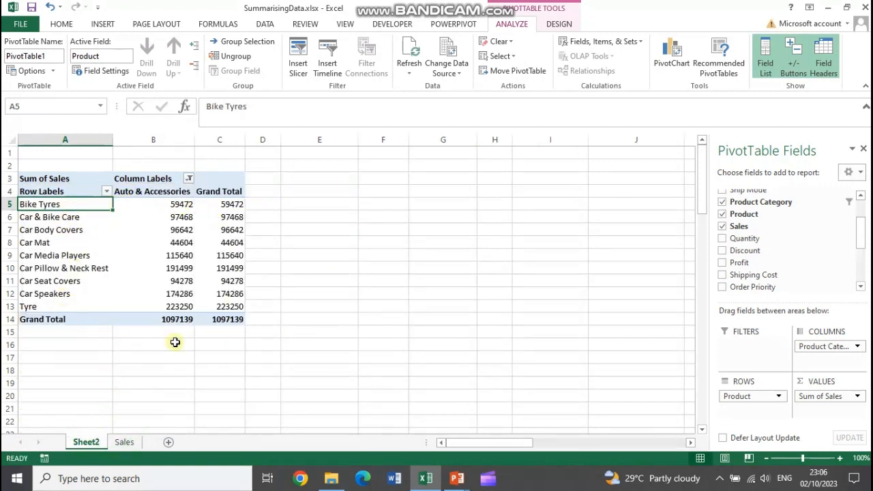
Change the PivotTable's column label filter to show only the Fashion category instead of Auto & Accessories
click(189, 178)
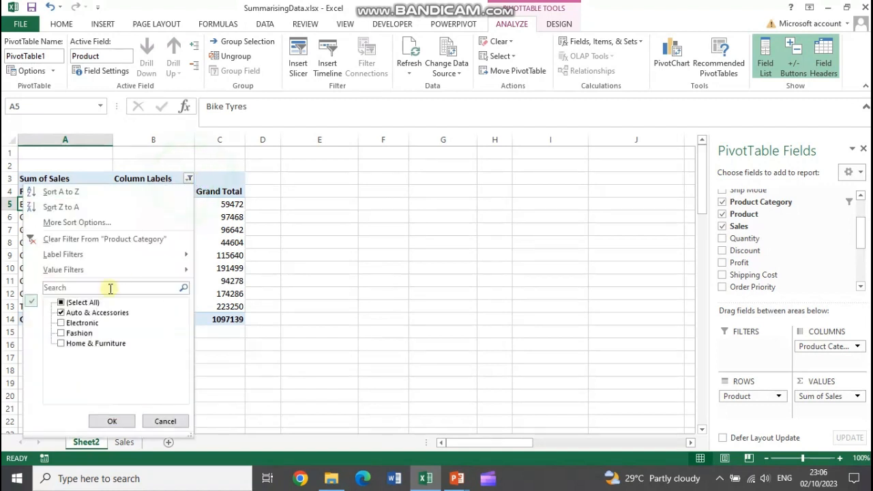
click(61, 313)
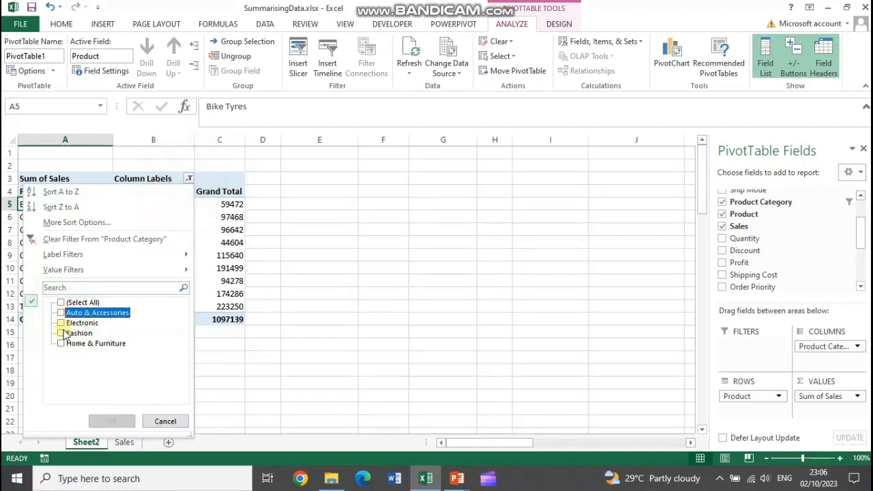
click(60, 333)
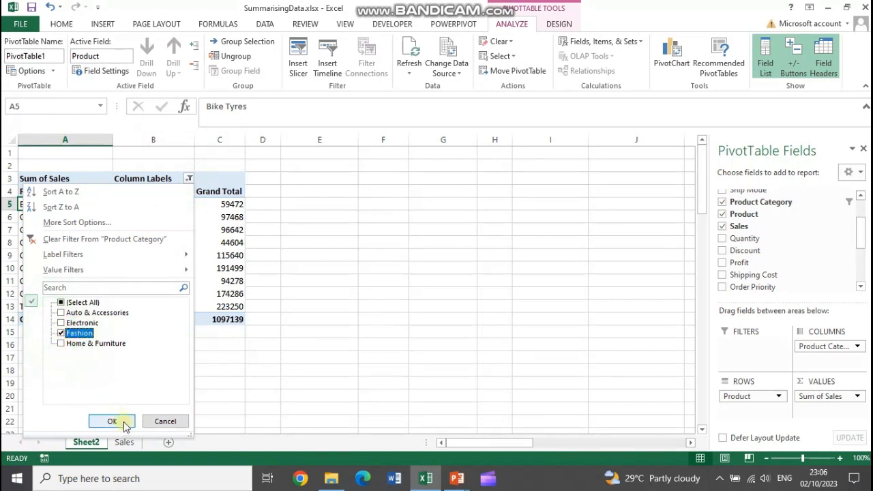
click(121, 421)
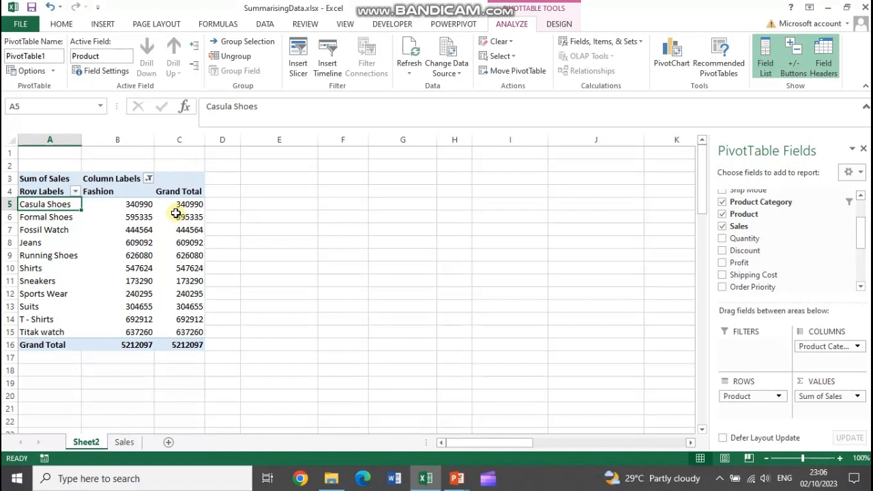
mouse_move(176, 213)
mouse_move(159, 255)
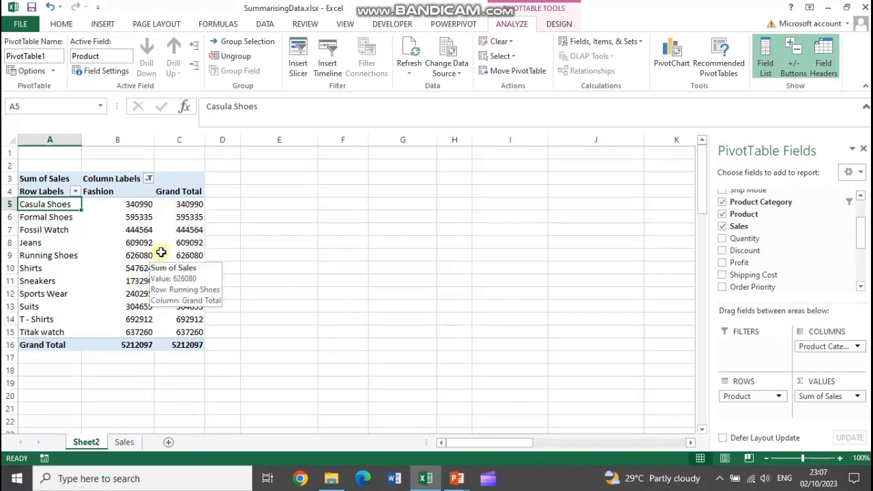
mouse_move(138, 217)
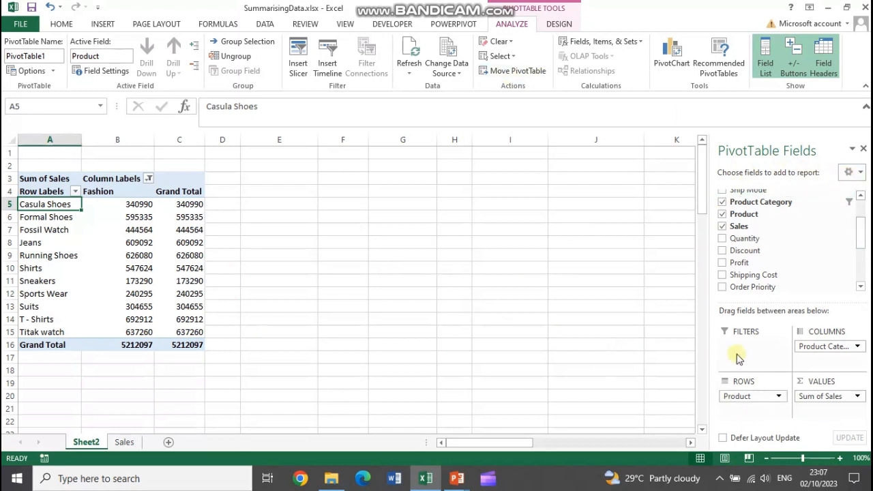
Show the Sum of Sales values as % of Column Total and select the product percentages in the Fashion column
click(858, 398)
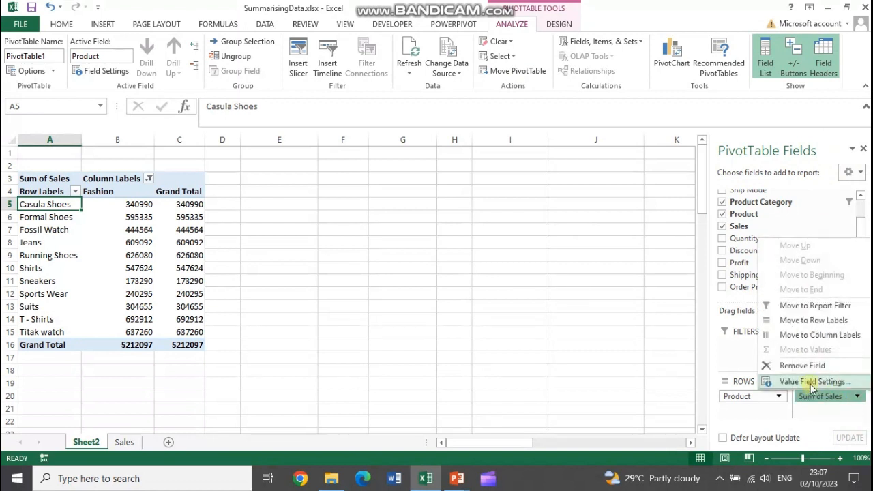
click(809, 383)
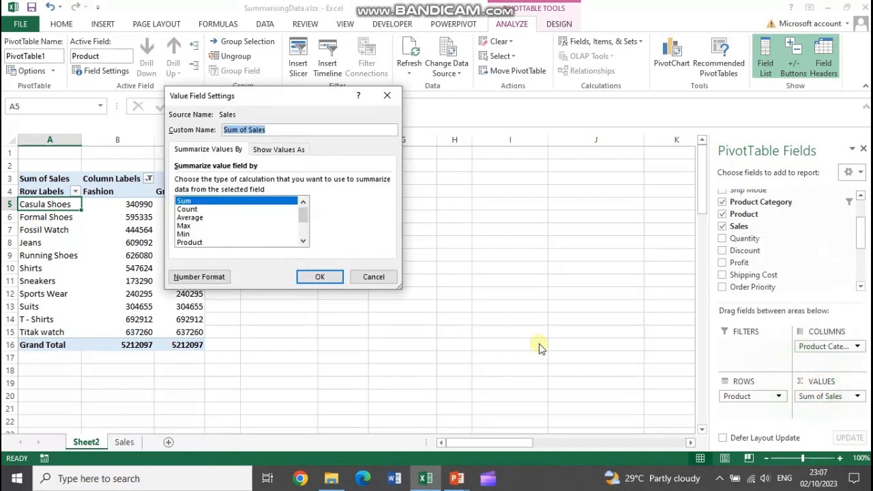
click(279, 150)
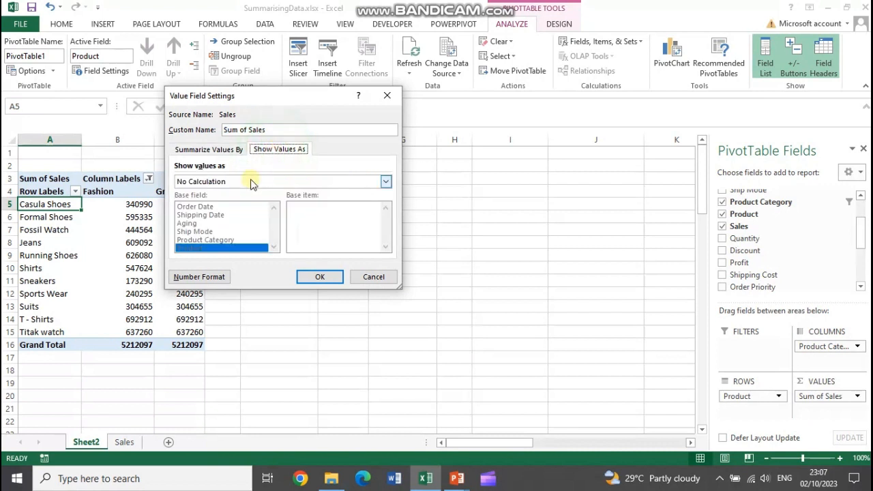
click(210, 182)
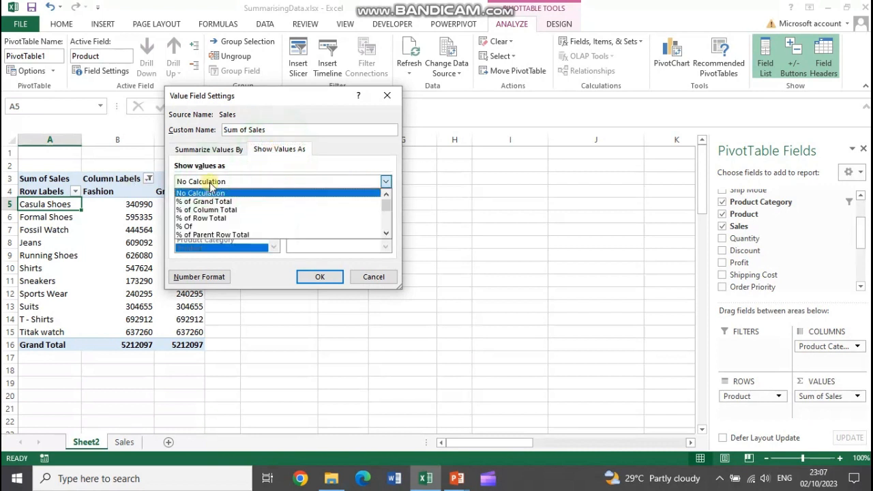
click(211, 201)
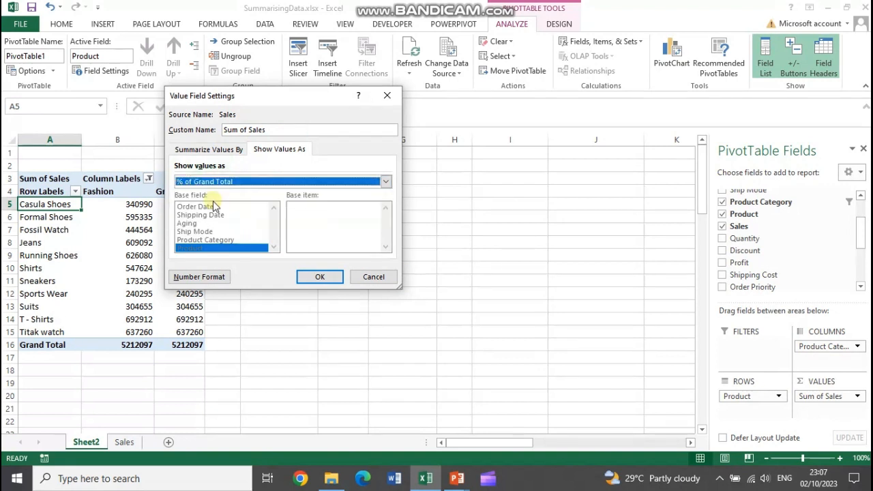
click(210, 183)
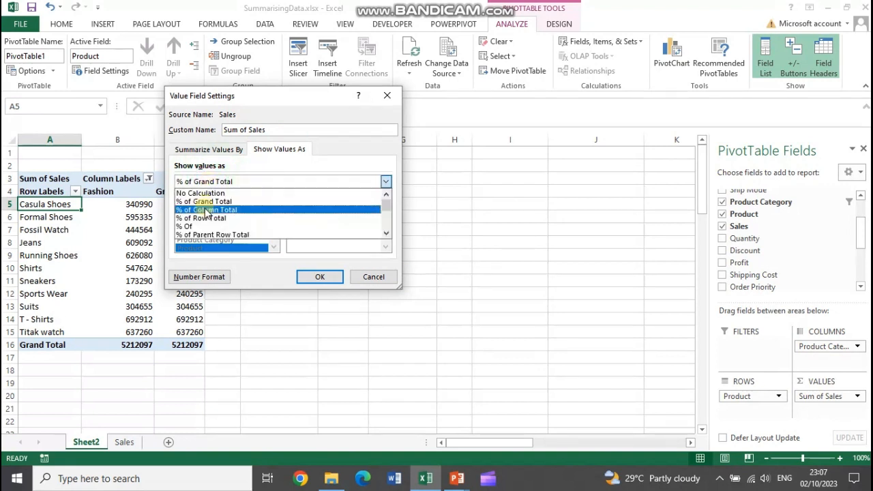
click(207, 209)
drag(235, 99, 368, 99)
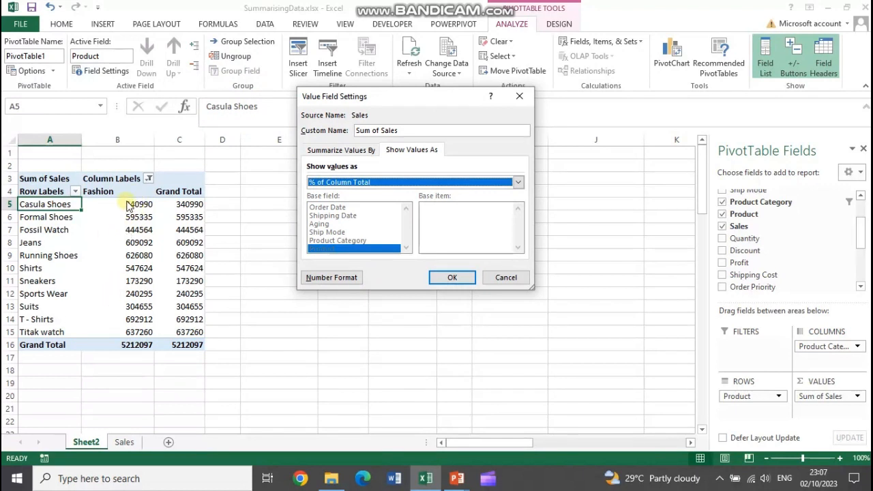
click(370, 182)
click(370, 182)
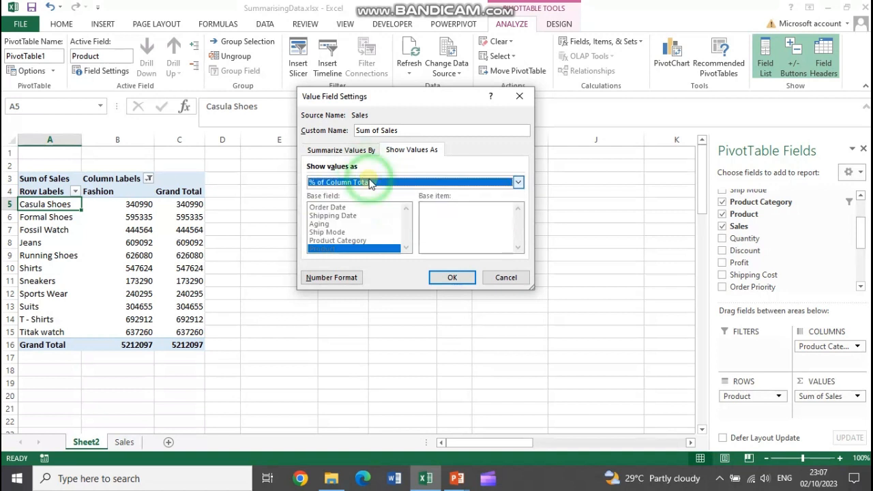
click(451, 278)
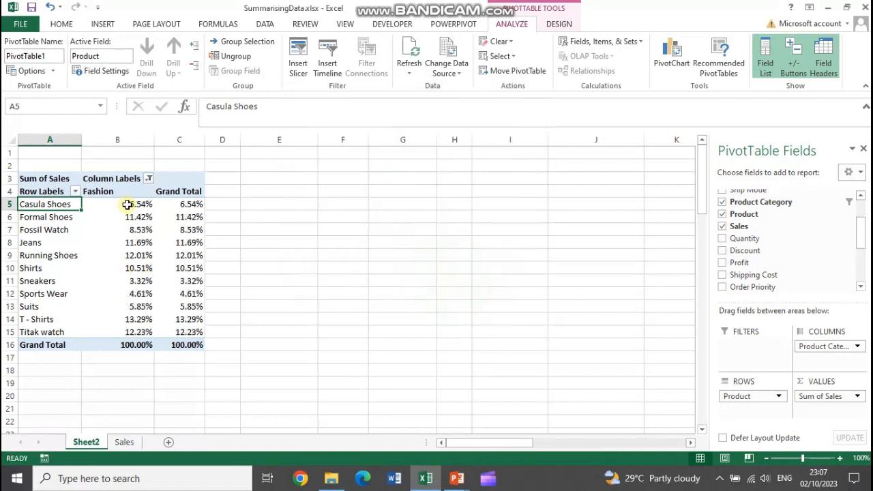
drag(129, 204, 134, 331)
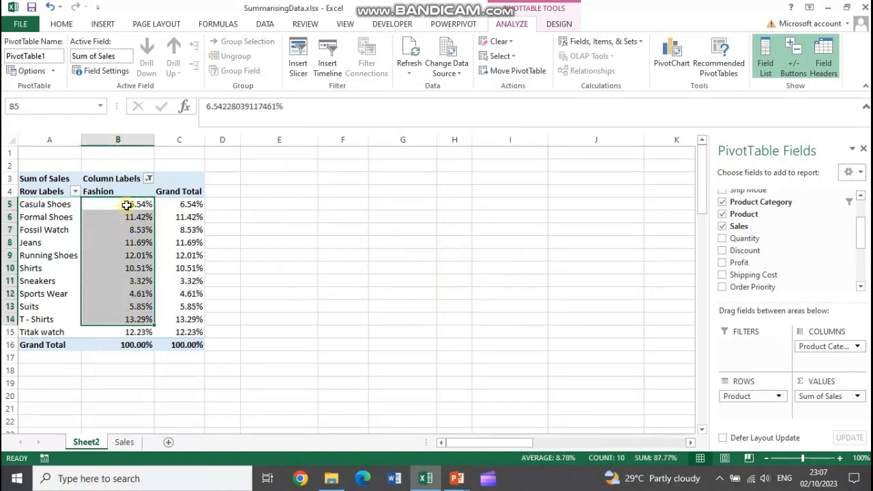
click(127, 205)
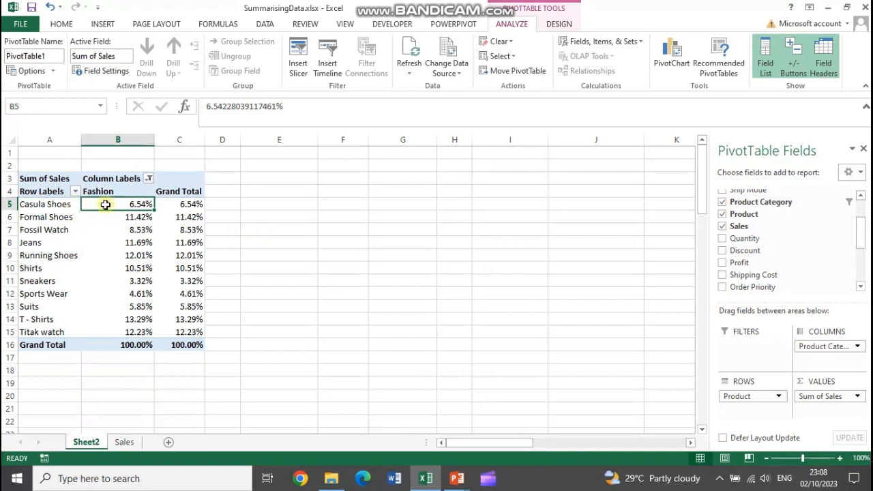
mouse_move(109, 203)
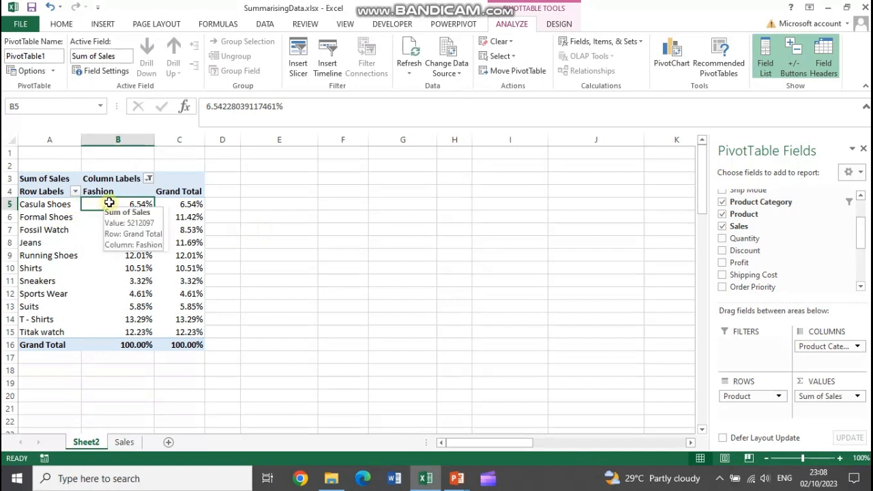
Add the Electronic category to the column label filter alongside Fashion and review the PivotTable down to its grand total
click(148, 178)
click(40, 323)
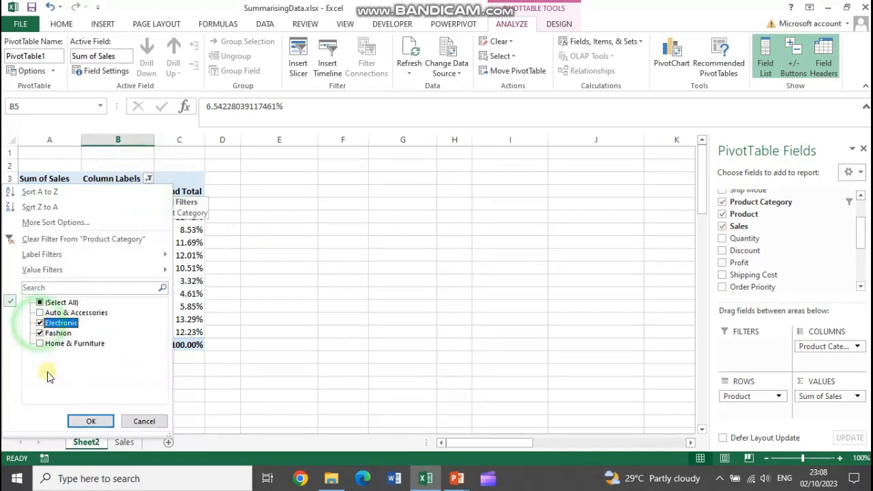
click(91, 421)
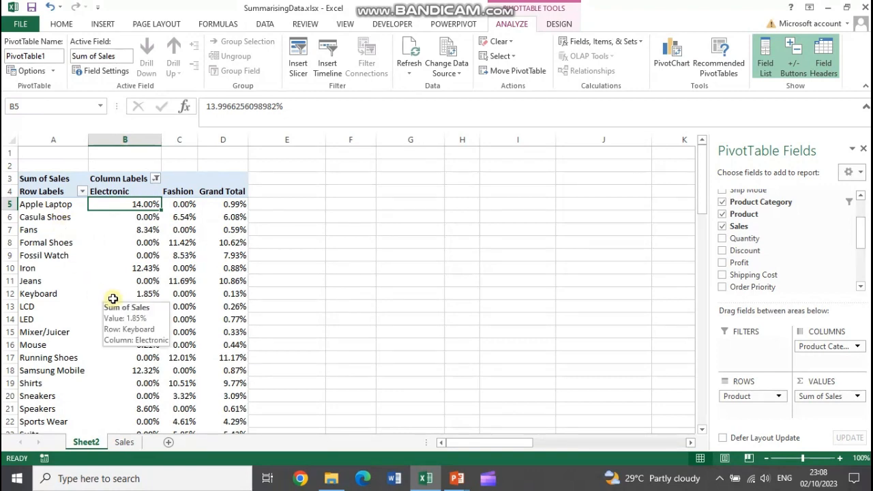
scroll(112, 298, down, 1)
scroll(170, 252, down, 5)
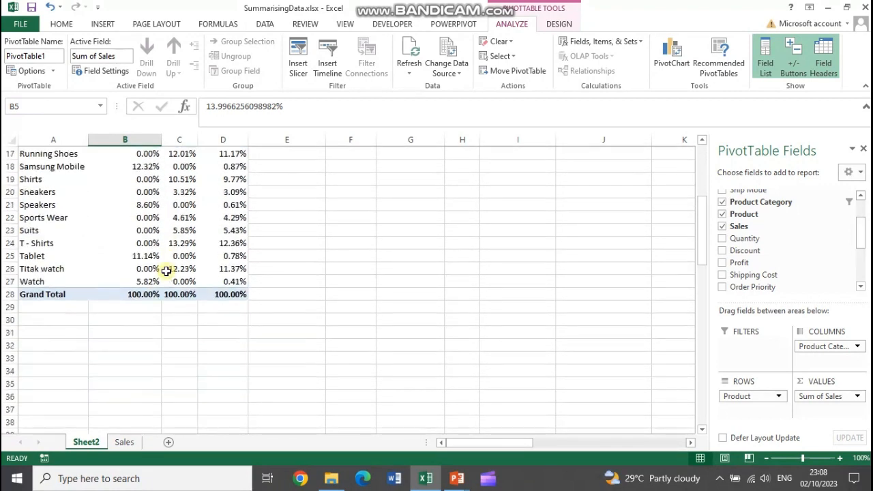
scroll(156, 280, up, 4)
scroll(157, 285, up, 2)
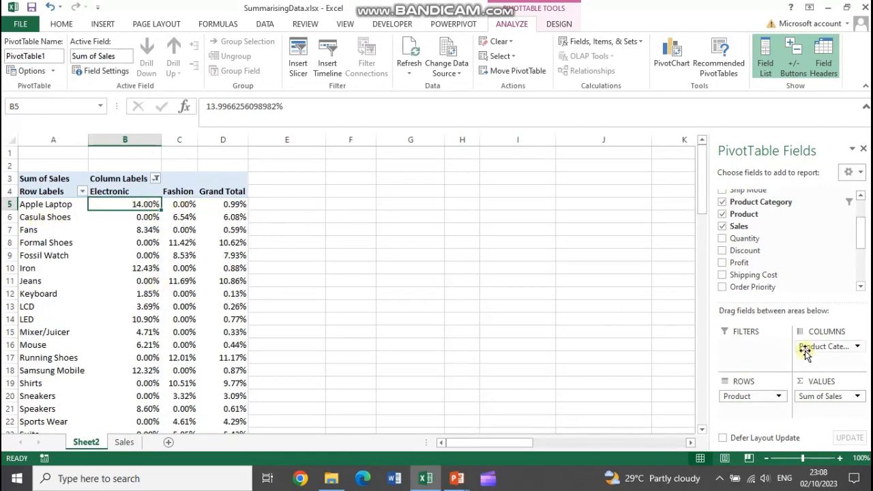
Swap Product and Product Category between rows and columns to compare the layout, and restore Product to the rows
mouse_move(805, 348)
mouse_down()
mouse_move(754, 407)
mouse_move(803, 343)
mouse_move(811, 346)
mouse_up()
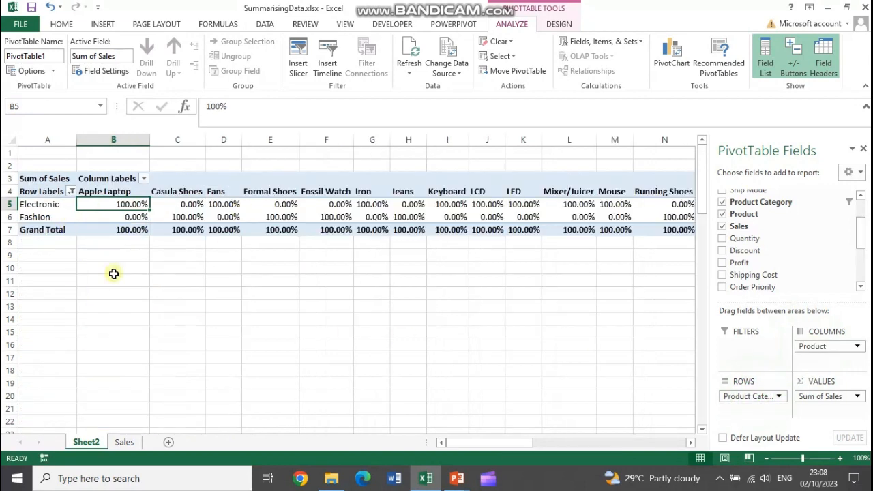
mouse_move(810, 346)
mouse_down()
mouse_move(767, 422)
mouse_move(754, 414)
mouse_move(834, 362)
mouse_move(825, 348)
mouse_up()
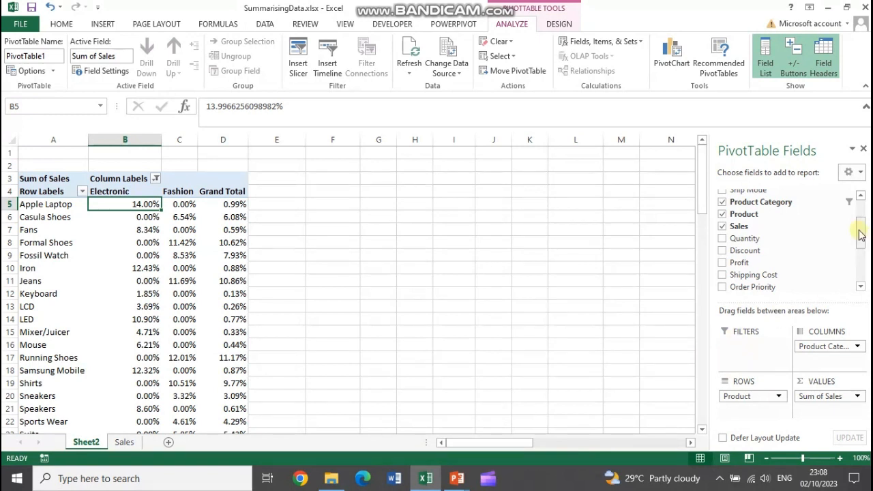
Add Region as a report filter of the PivotTable and filter it to Canada
drag(859, 235, 860, 268)
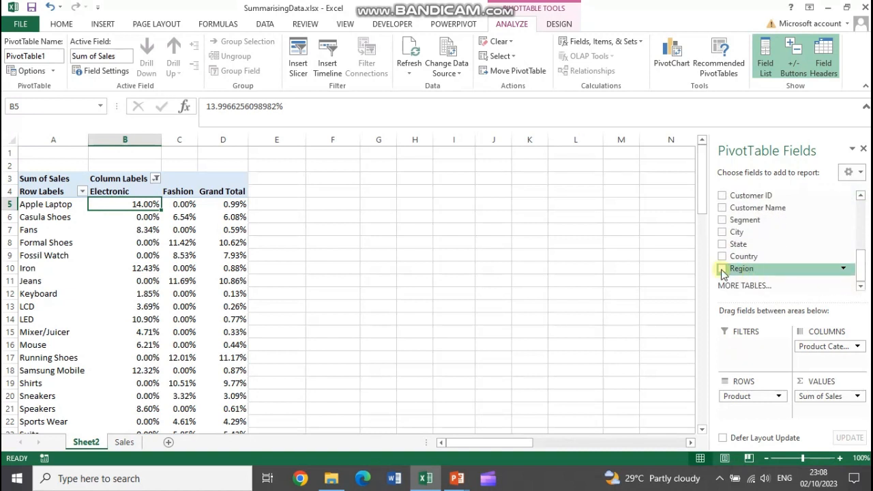
drag(742, 269, 747, 351)
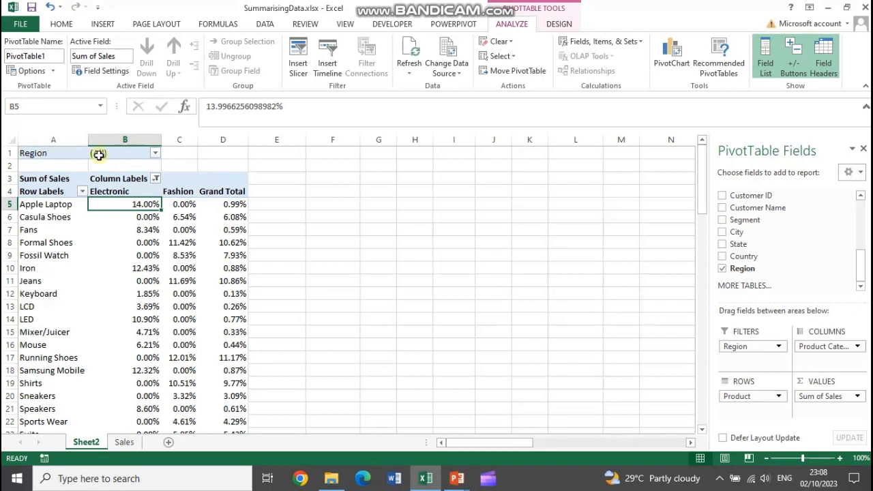
click(155, 156)
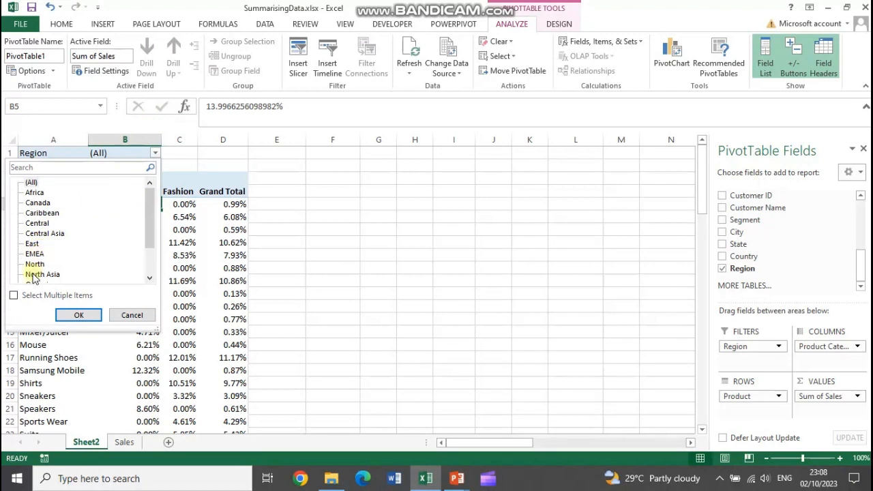
click(40, 204)
click(82, 316)
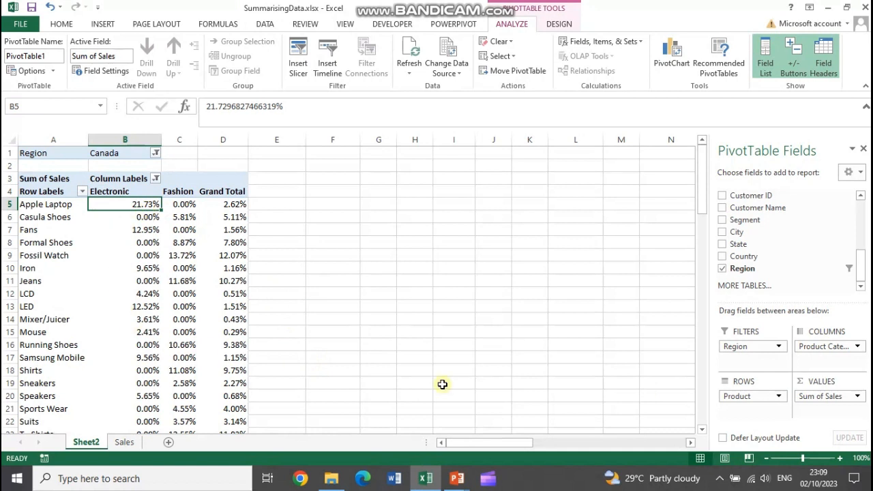
Set the Sum of Sales values to show as No Calculation and review the sales amounts down to the grand total
click(851, 396)
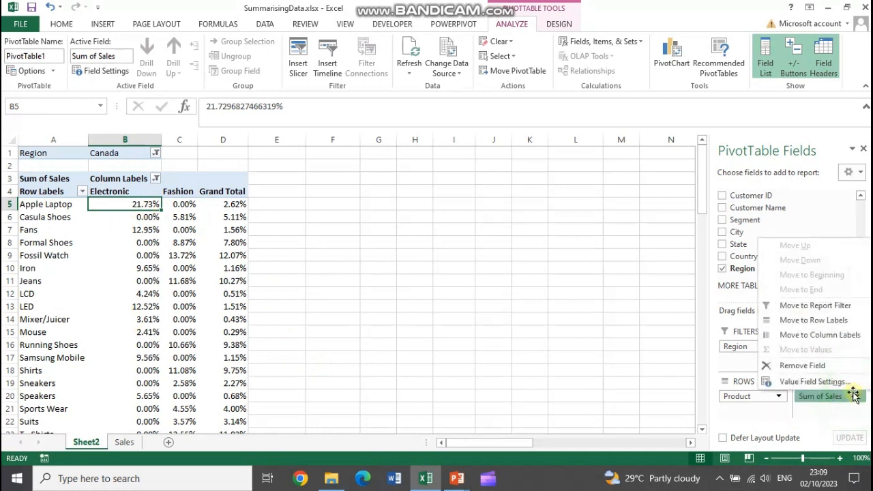
click(834, 413)
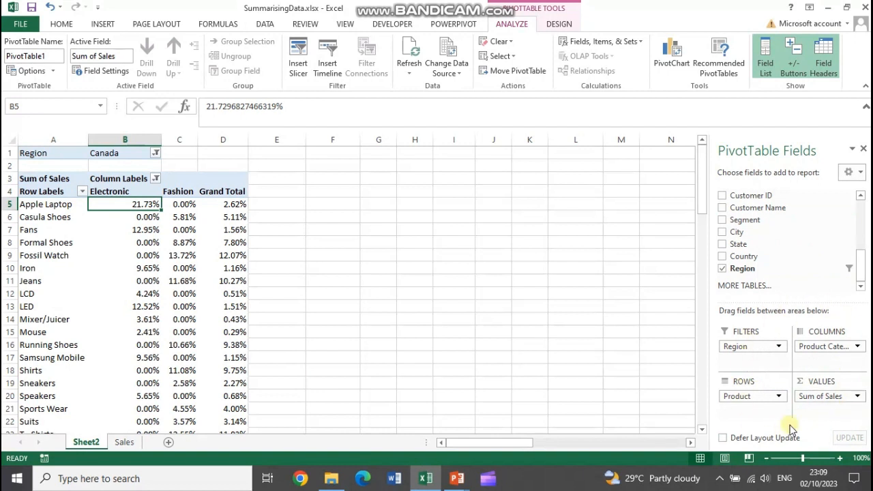
click(858, 396)
click(828, 379)
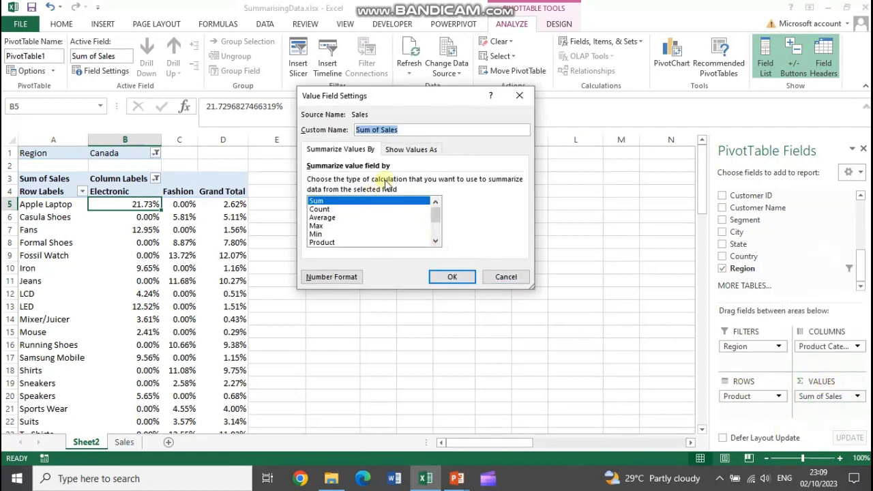
click(397, 149)
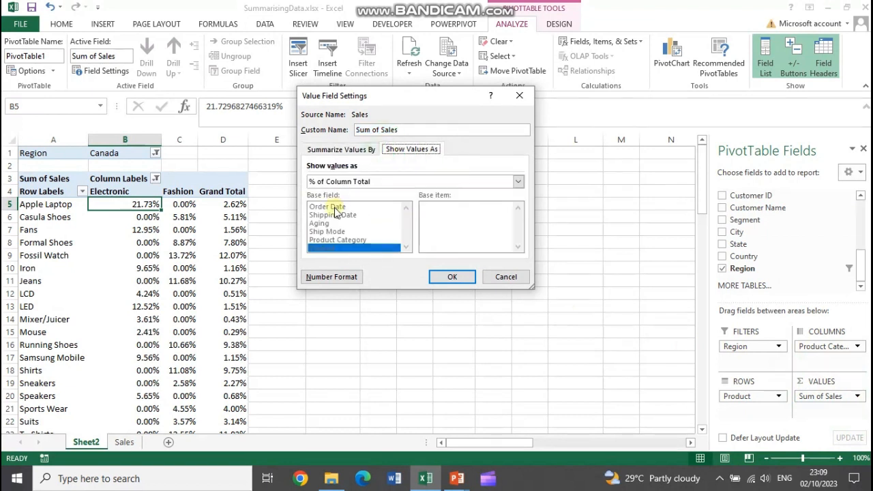
click(348, 182)
click(336, 190)
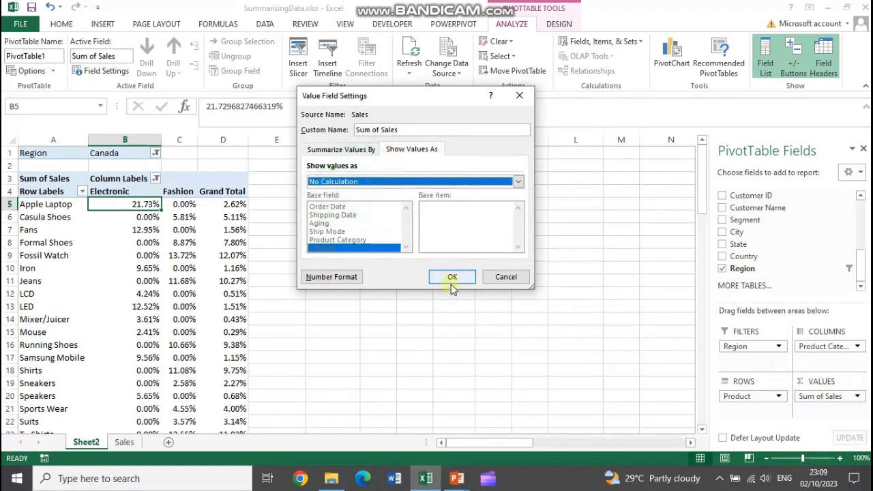
click(452, 277)
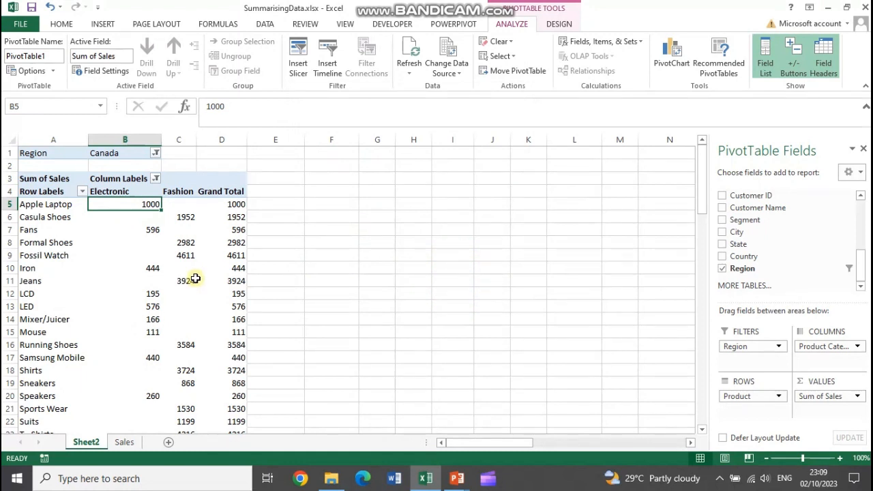
mouse_move(195, 278)
scroll(321, 239, down, 4)
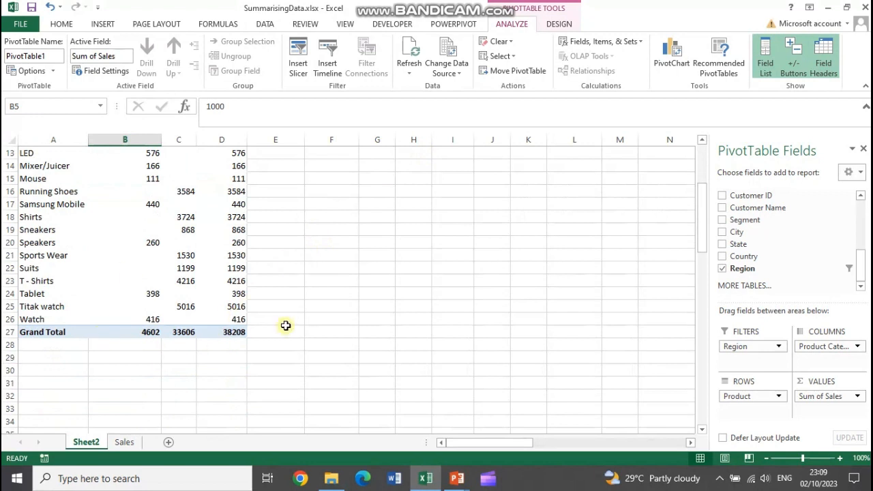
Set the Region report filter to (All) and review the sales amounts down to the grand total
click(148, 294)
click(232, 293)
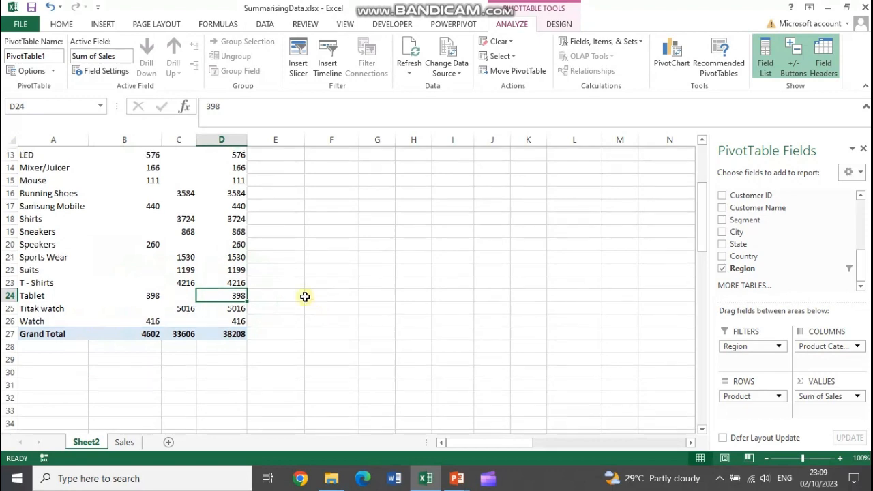
scroll(306, 296, up, 4)
click(155, 154)
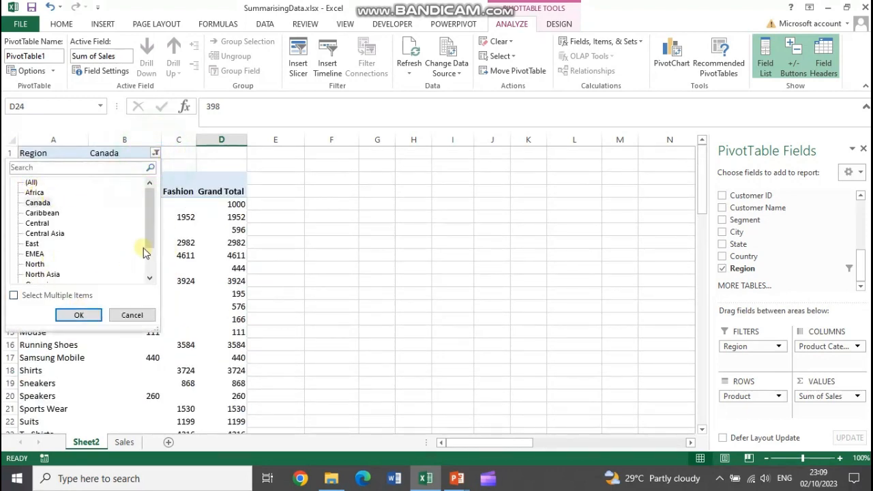
click(14, 296)
click(79, 315)
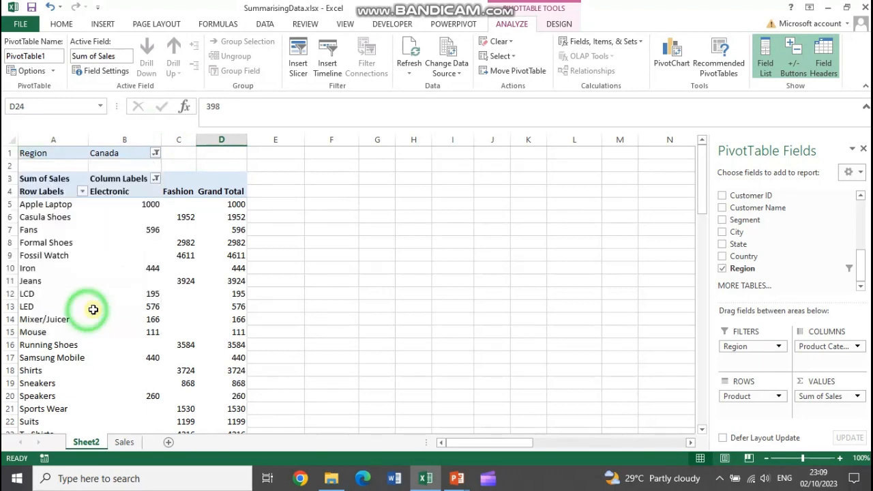
scroll(289, 292, down, 6)
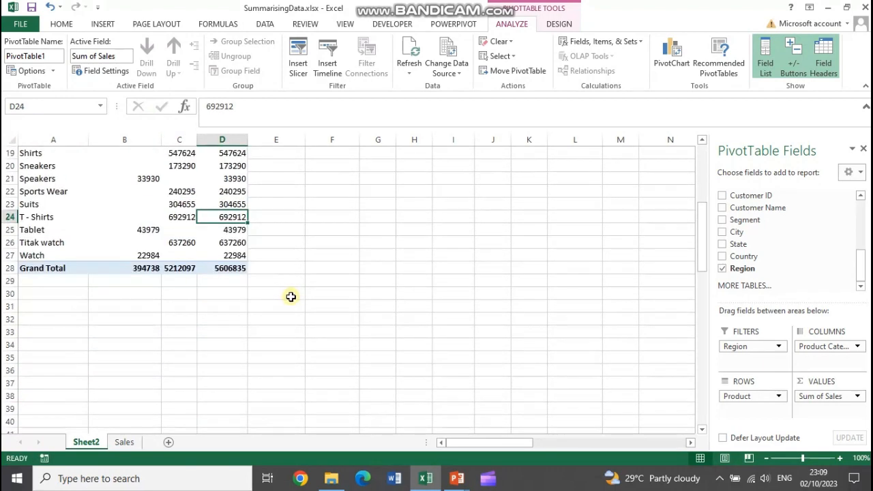
scroll(290, 297, up, 3)
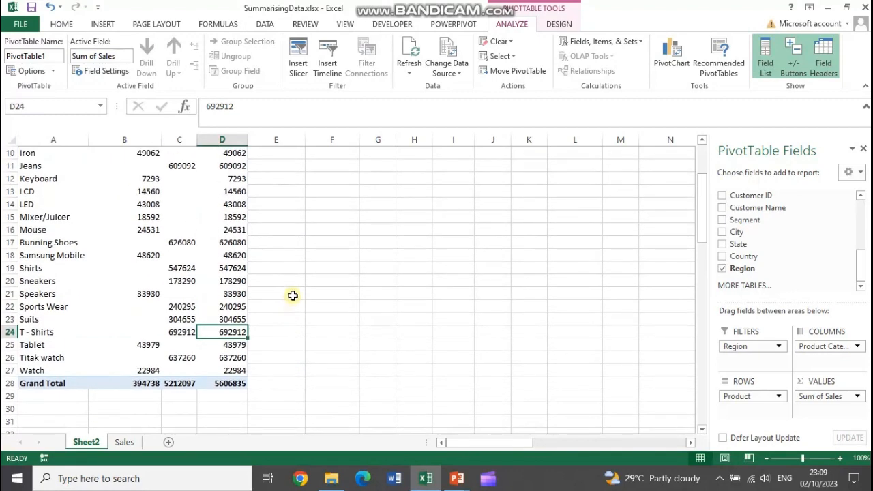
scroll(295, 295, up, 2)
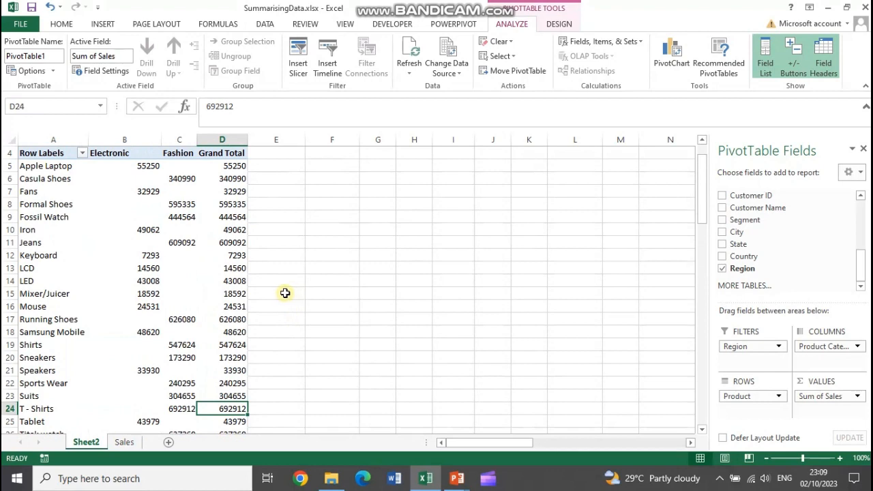
scroll(215, 232, up, 1)
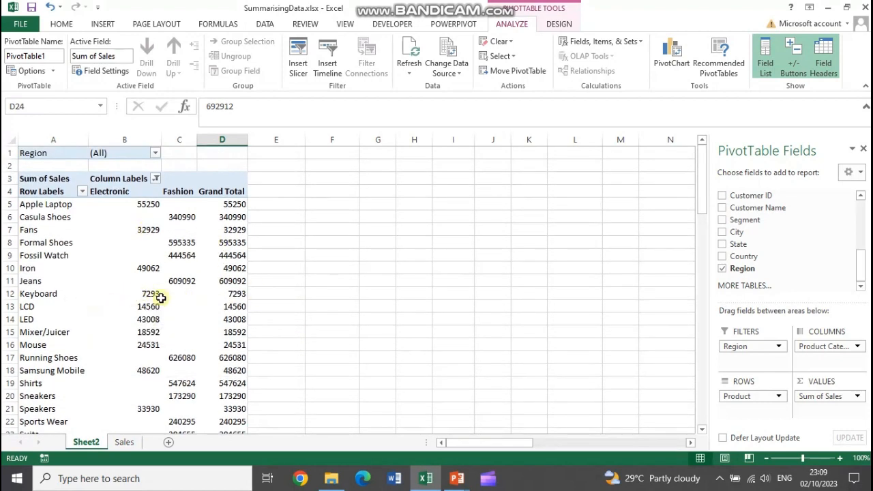
Drill down into the Keyboard grand total to list its source records on a new sheet, and review them
click(228, 293)
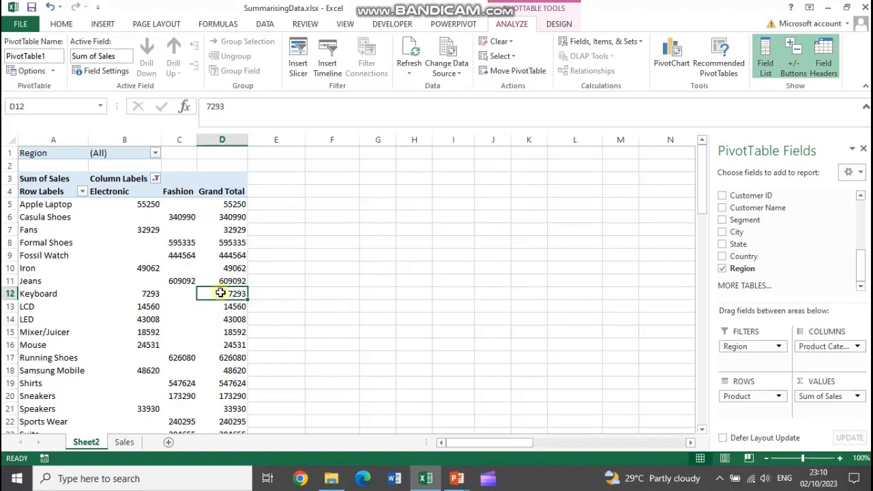
mouse_move(220, 293)
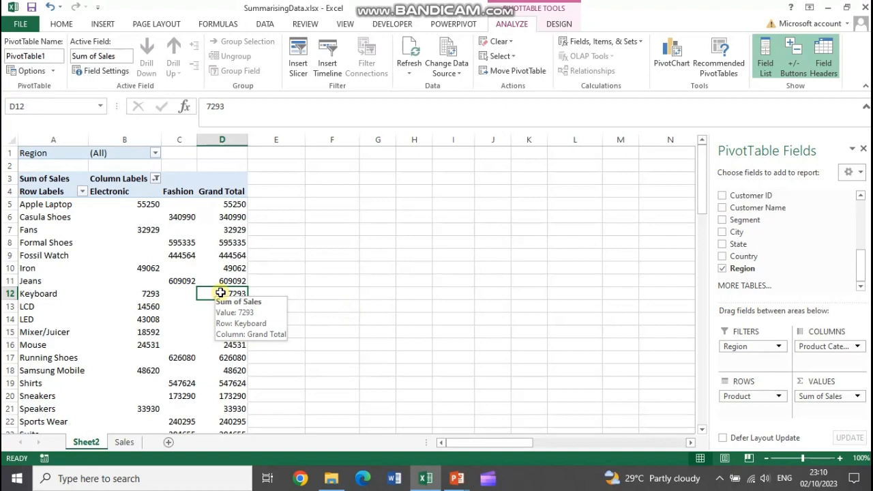
double_click(221, 293)
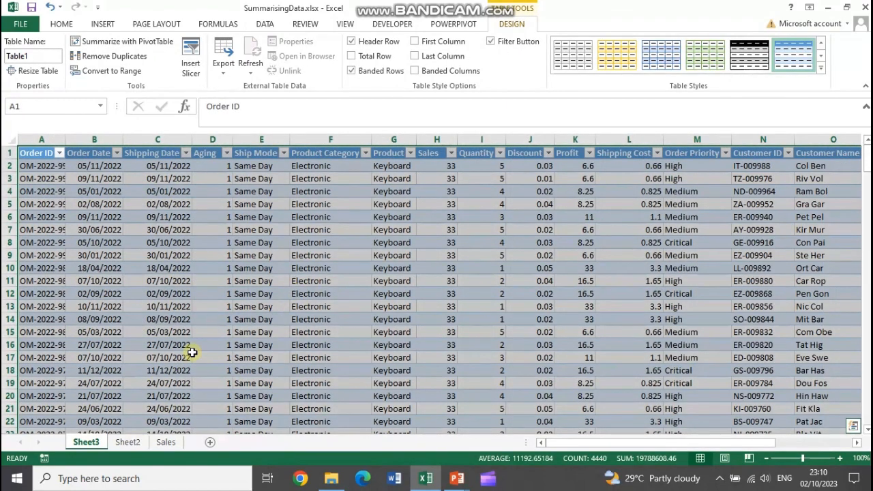
scroll(192, 352, down, 16)
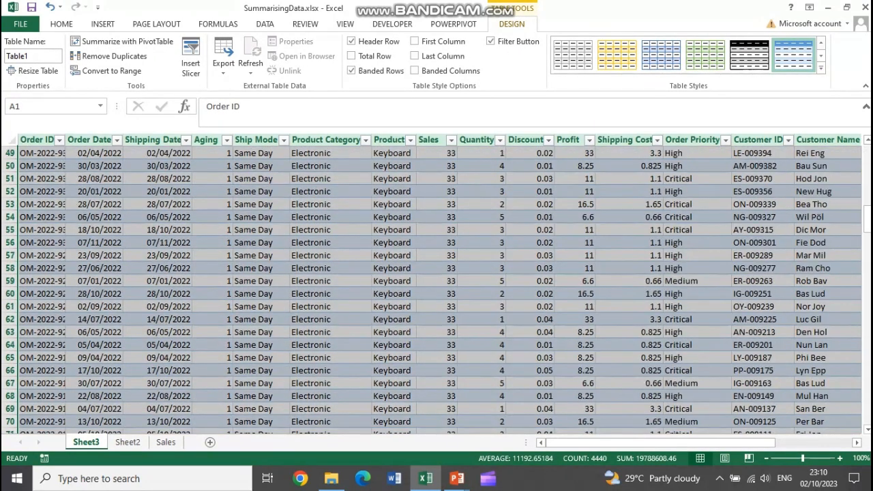
scroll(863, 194, down, 17)
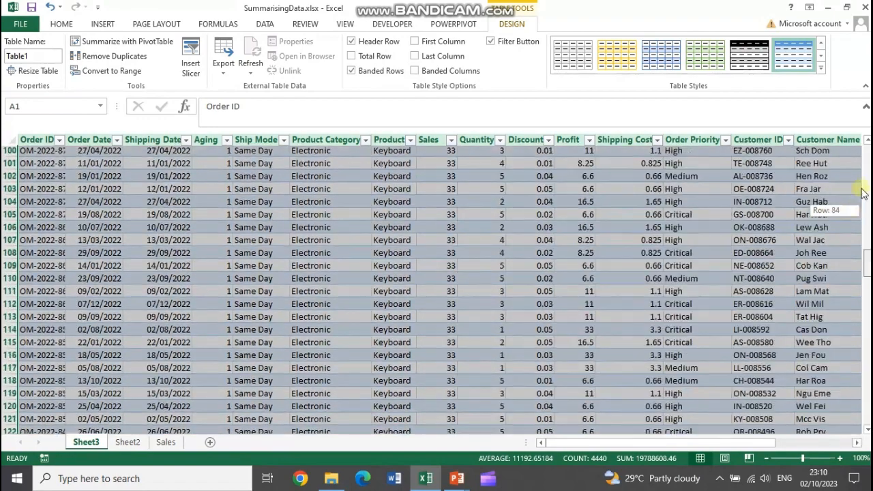
drag(862, 194, 867, 145)
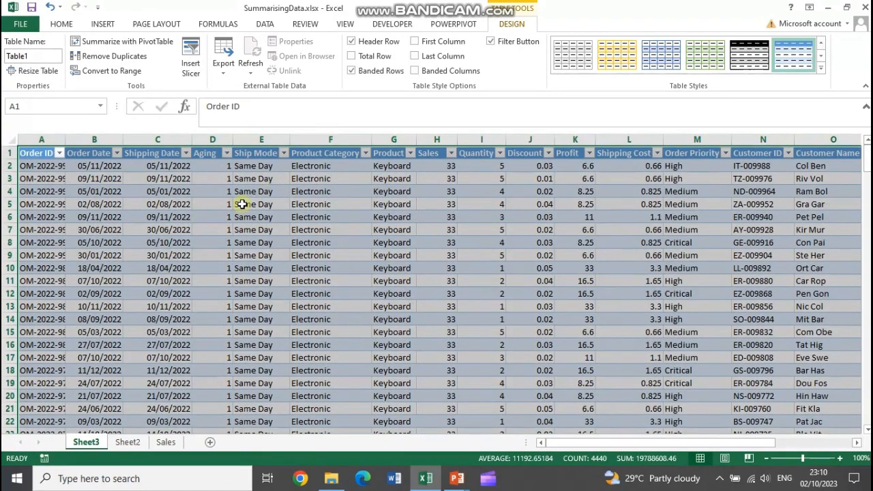
click(20, 153)
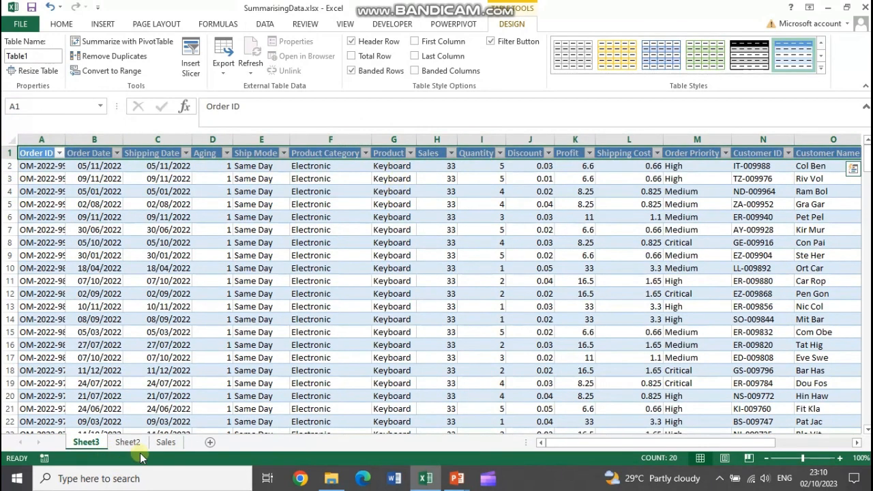
Compare the Sales sheet and the PivotTable with the Keyboard detail sheet, and autofit the detail sheet's Order ID column
click(166, 442)
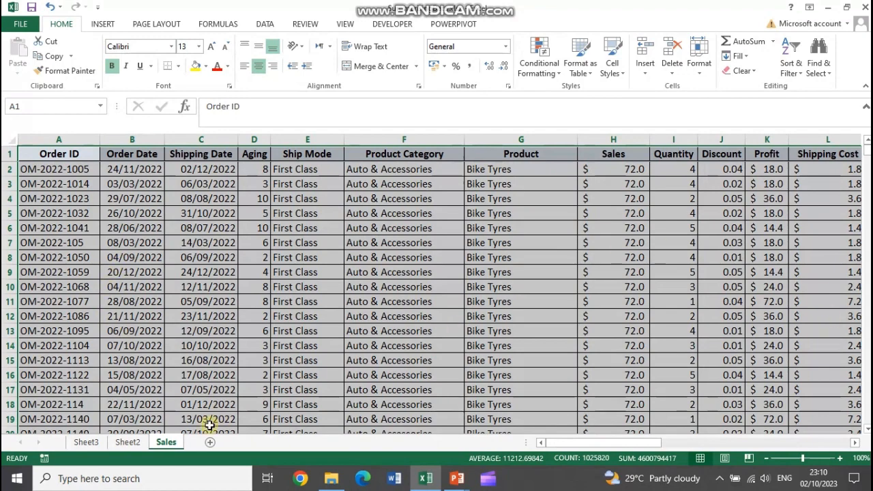
click(128, 442)
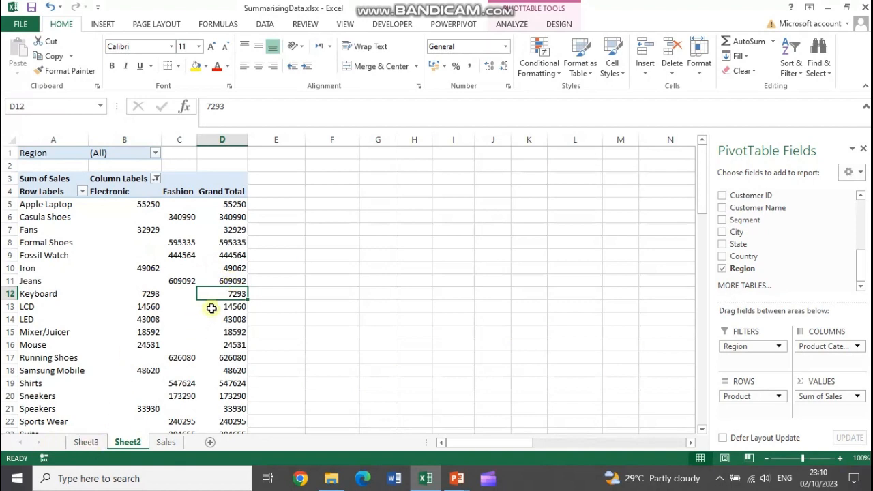
click(88, 442)
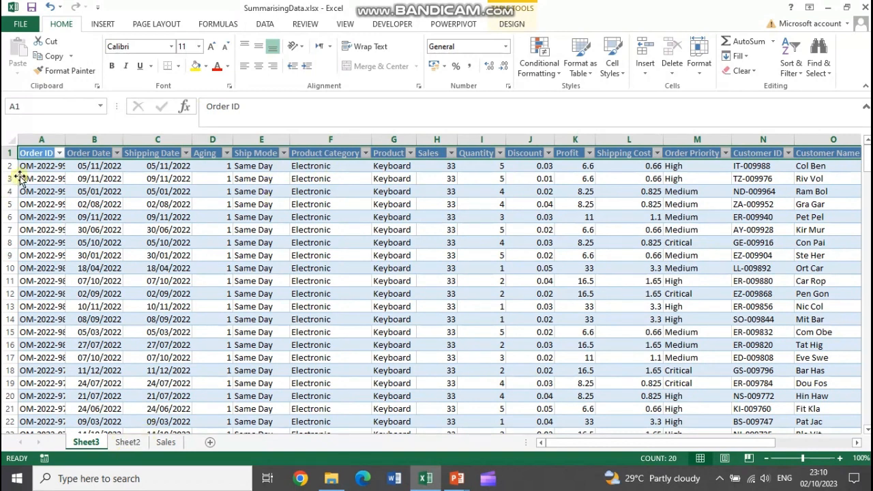
double_click(69, 139)
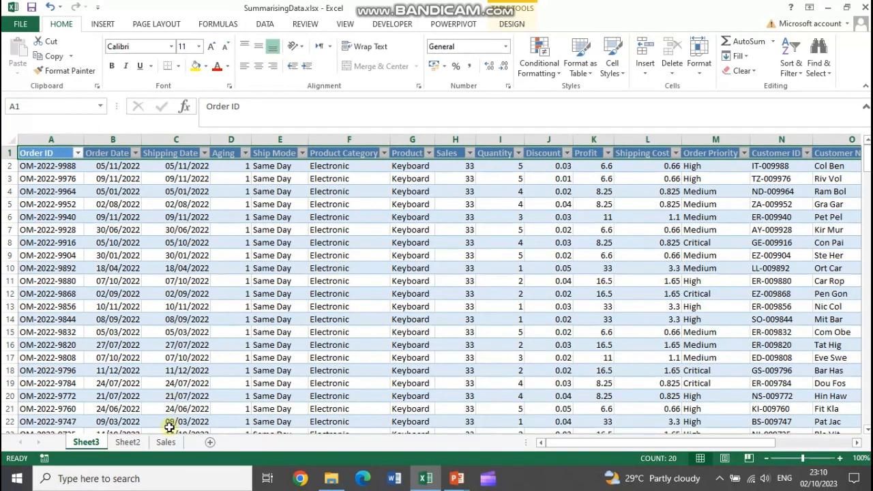
Examine the PivotTable on Sheet2, selecting cells inside and outside it to compare when its field list and analysis tools are available
click(127, 442)
click(125, 259)
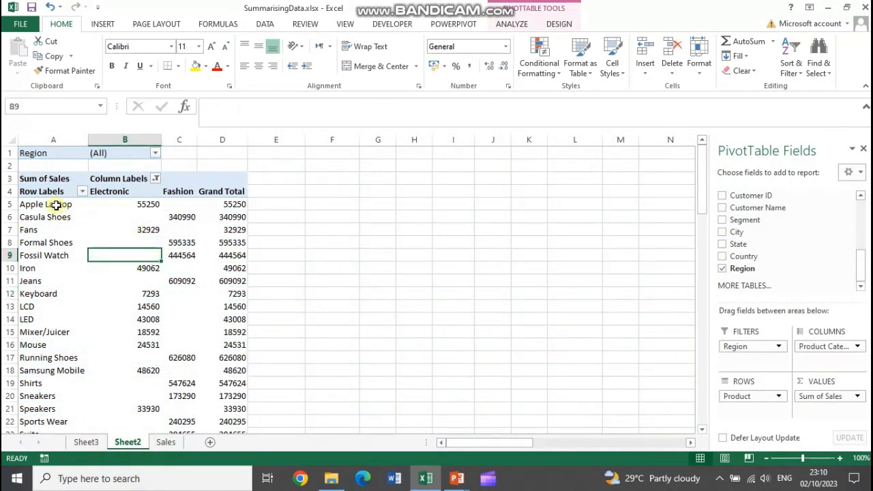
drag(123, 204, 221, 414)
click(152, 152)
scroll(161, 184, down, 1)
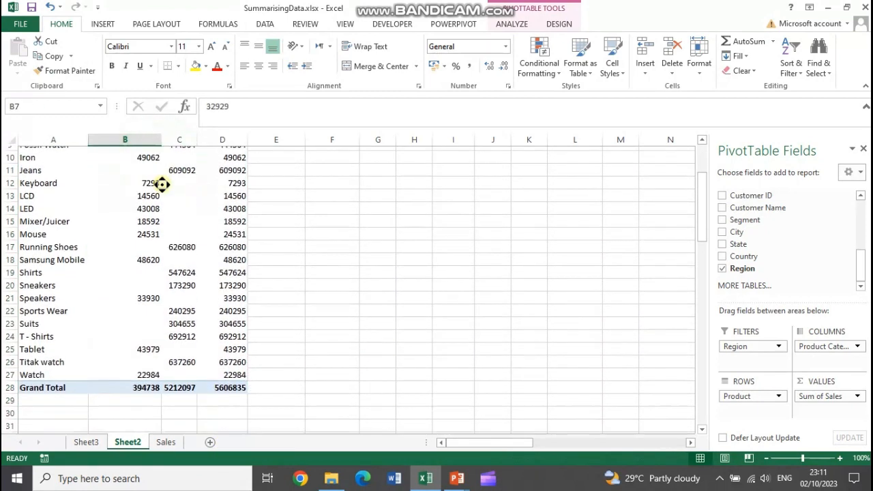
scroll(248, 217, up, 3)
click(150, 205)
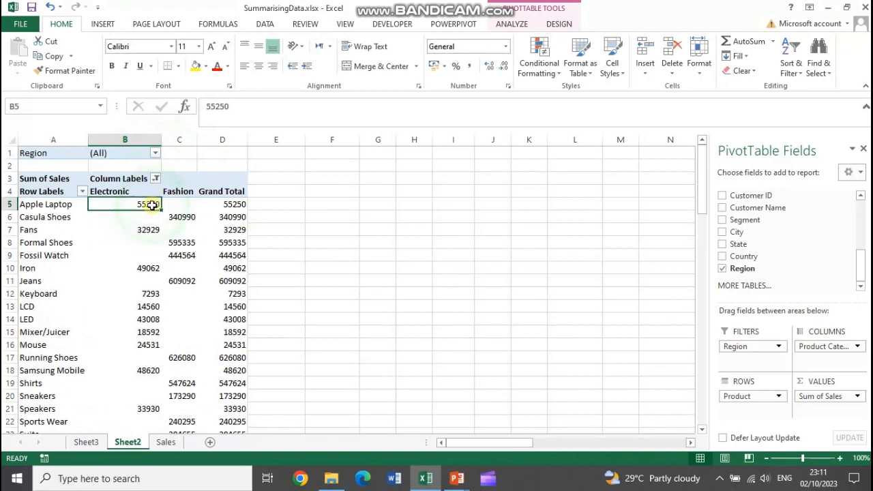
click(475, 153)
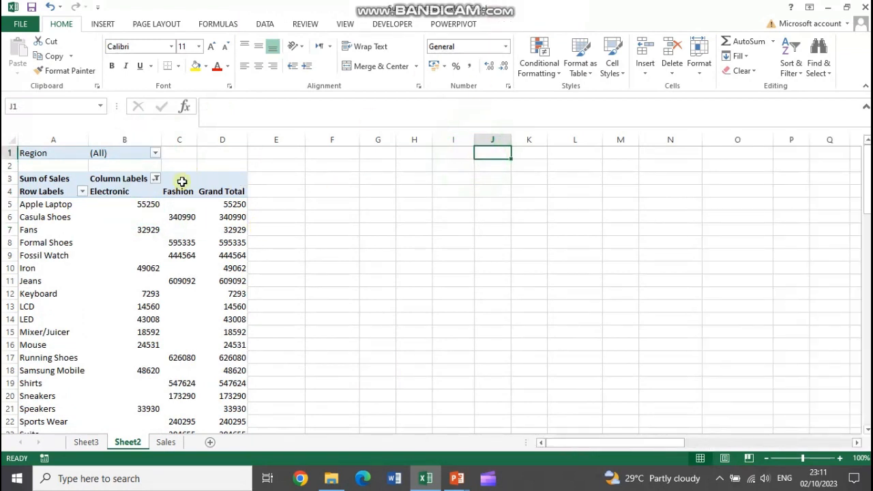
click(148, 230)
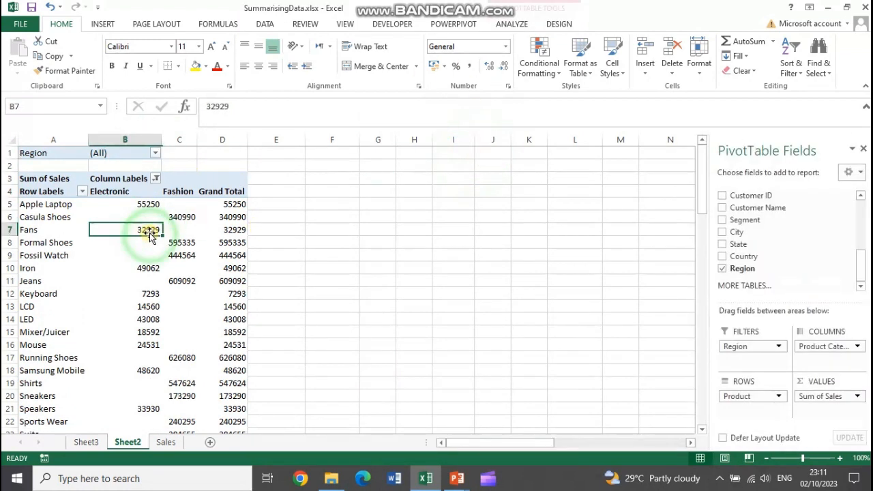
click(513, 25)
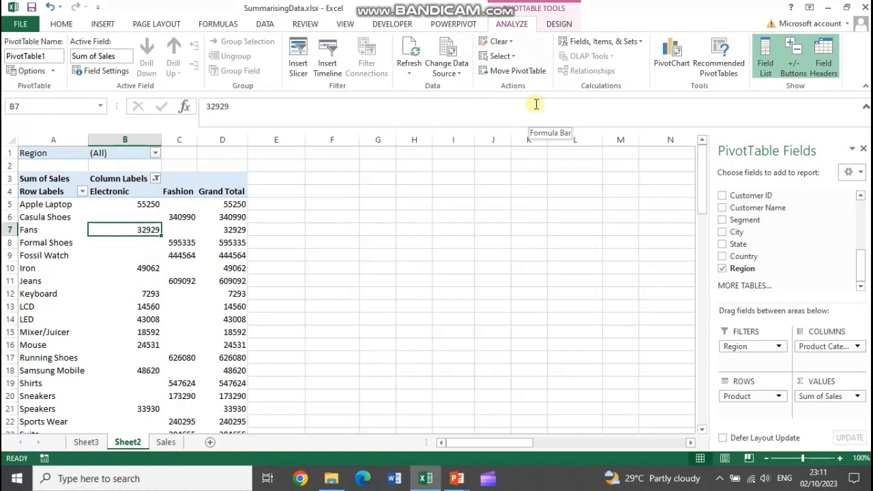
Look through the source records on the Sales sheet and return to the PivotTable on Sheet2
click(166, 442)
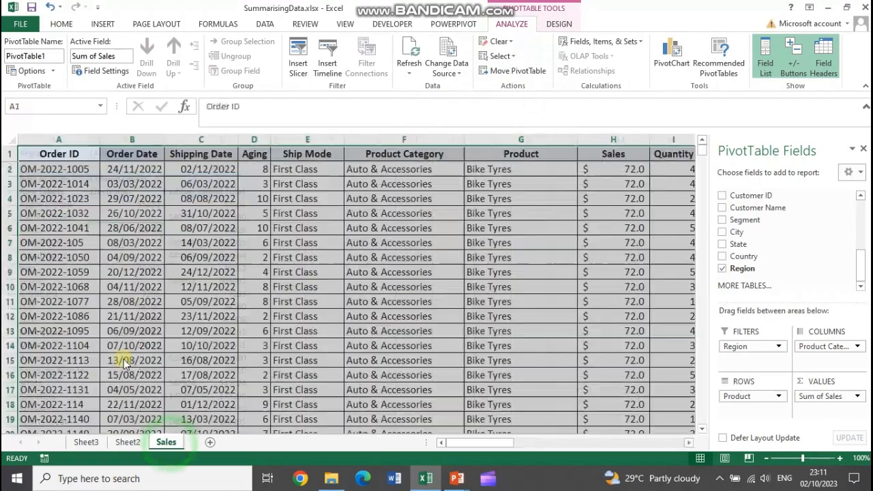
scroll(124, 321, down, 9)
mouse_move(867, 150)
mouse_down()
mouse_move(868, 383)
mouse_move(867, 149)
mouse_up()
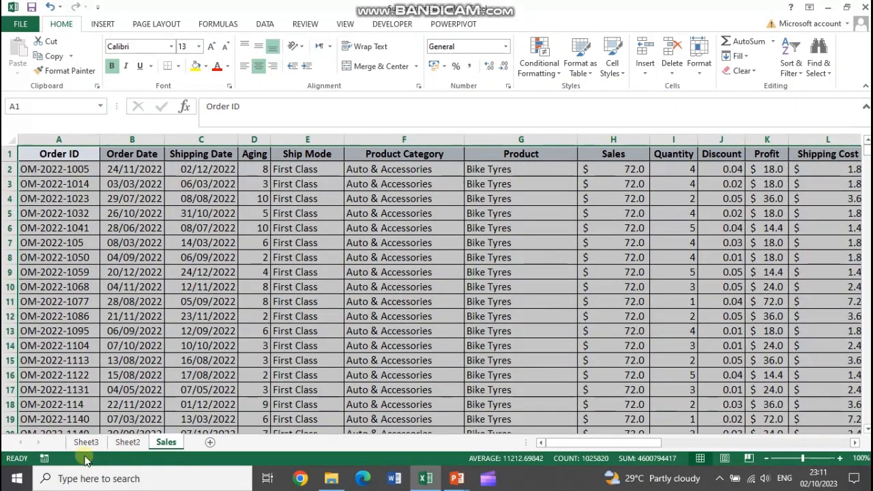
click(126, 442)
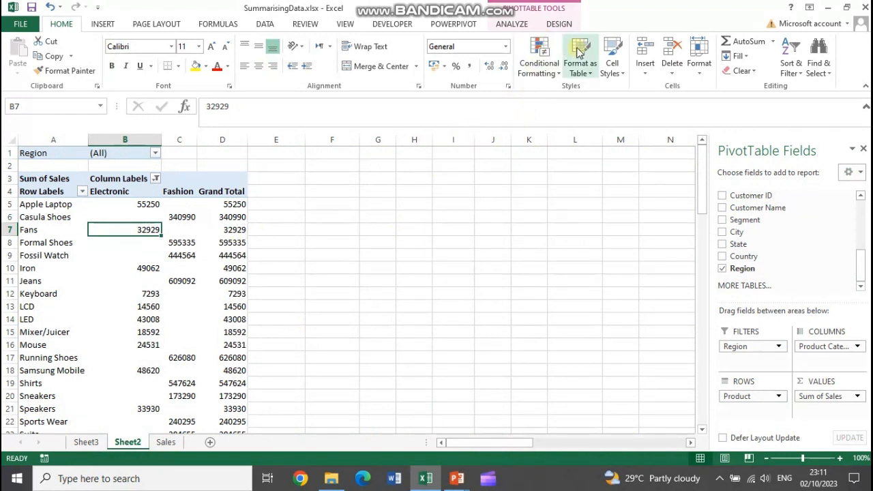
Change the PivotTable's data source range to Sales!$A$1:$T$60000 and review the table down to its grand total
click(510, 24)
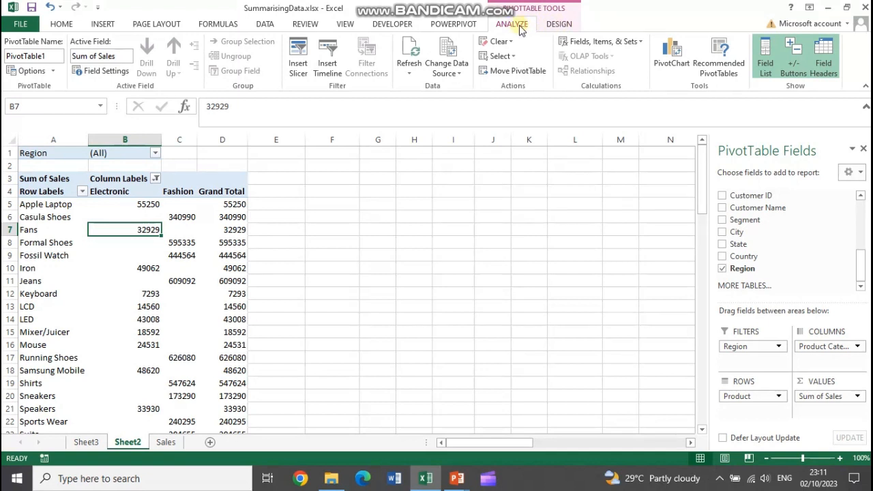
click(454, 75)
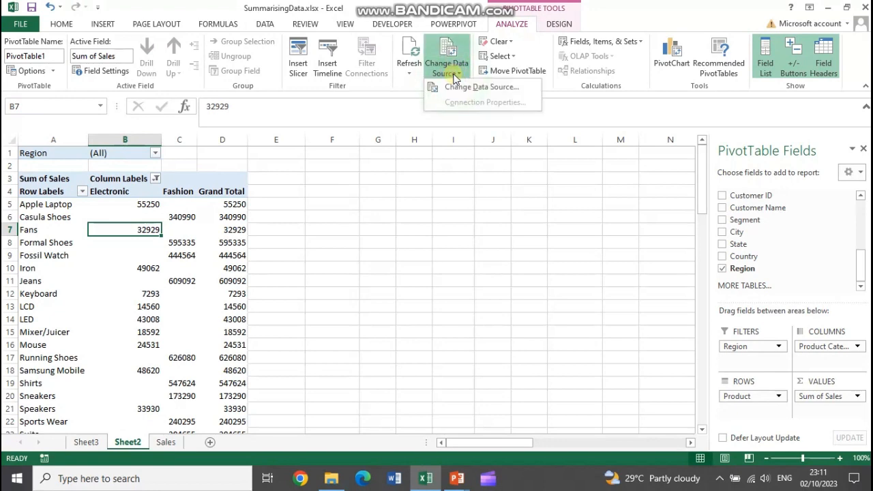
click(468, 87)
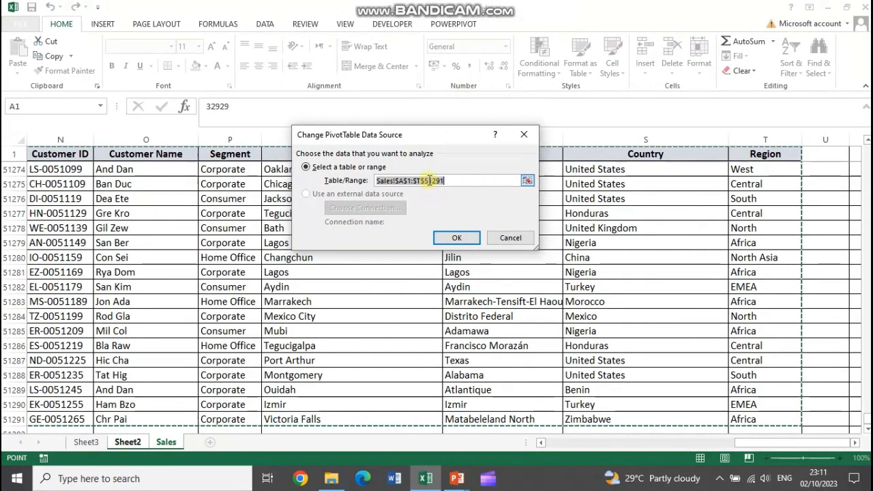
click(430, 180)
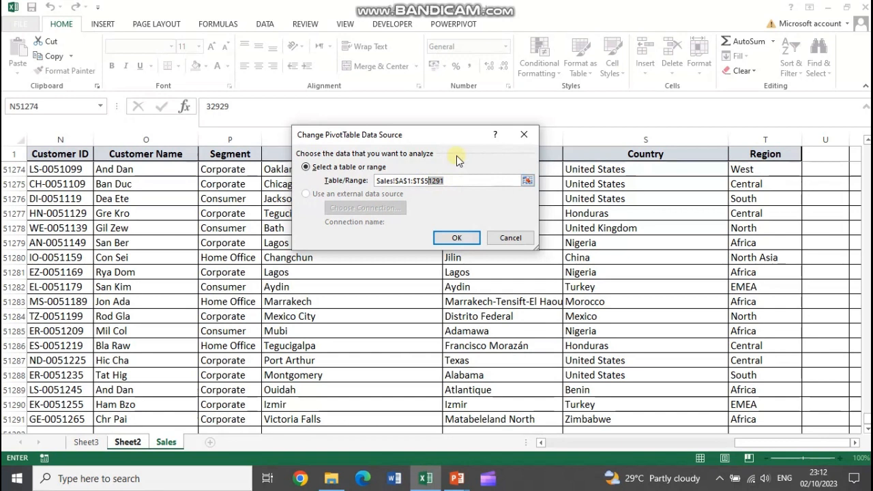
key(BackSpace)
key(BackSpace)
text(60000)
click(450, 239)
scroll(288, 327, down, 9)
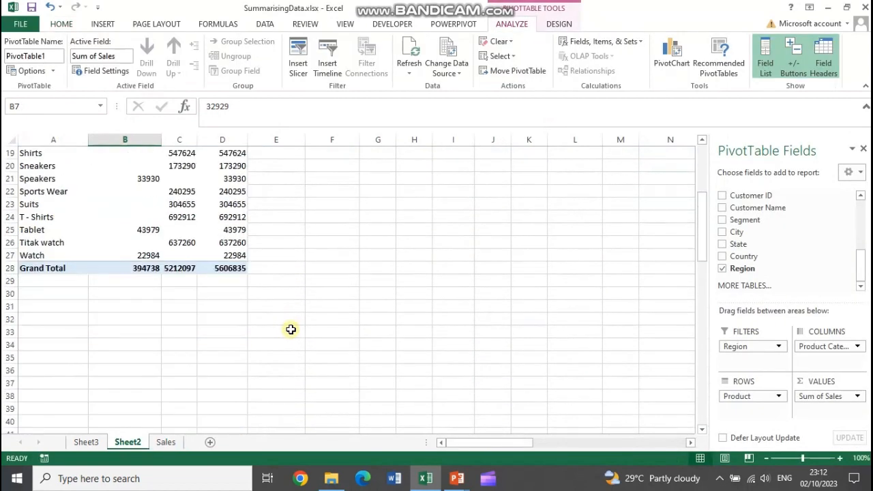
scroll(235, 324, up, 7)
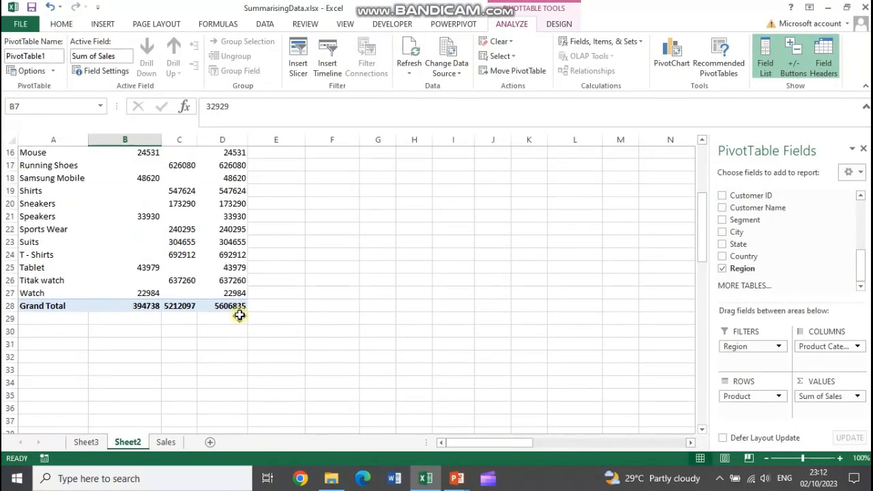
Refresh all of the workbook's data and review the PivotTable from its headers down to the grand total
scroll(244, 312, up, 2)
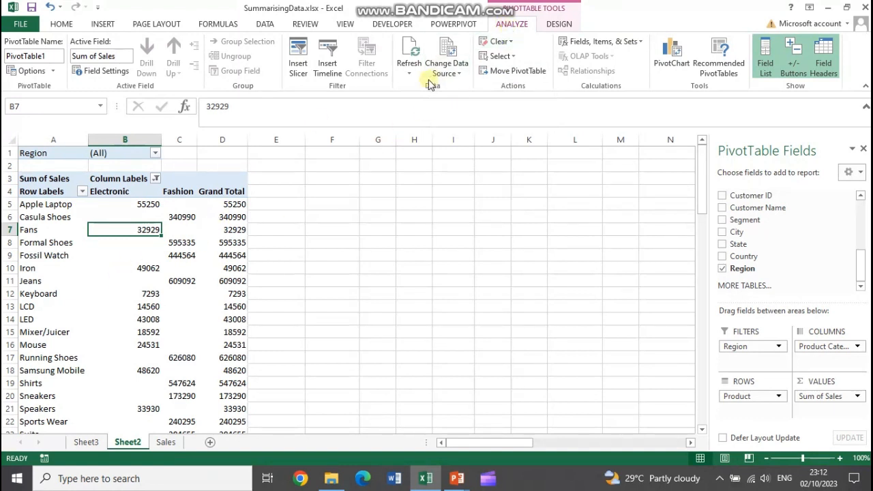
click(408, 75)
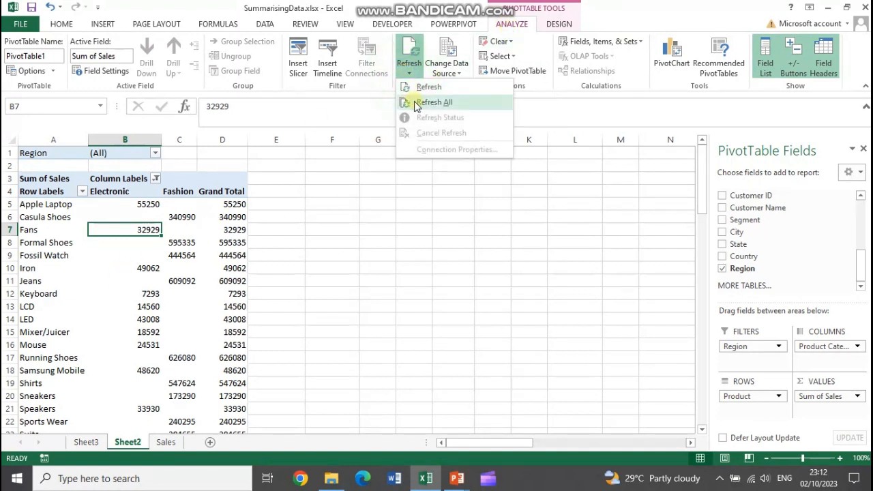
click(418, 103)
scroll(244, 205, down, 9)
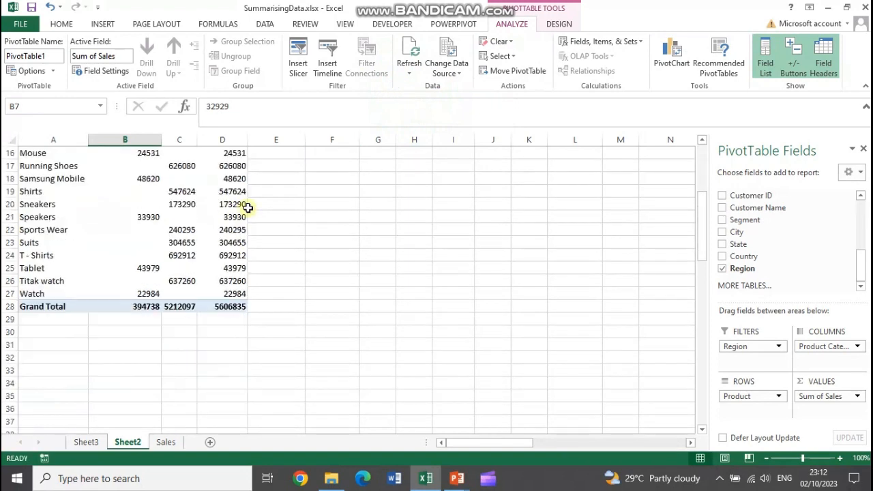
middle_click(257, 203)
scroll(294, 192, up, 3)
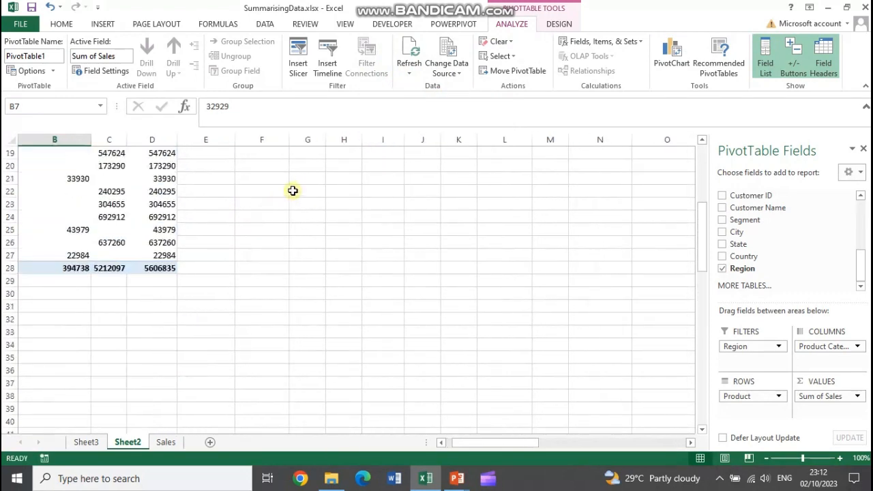
middle_click(294, 190)
middle_click(418, 324)
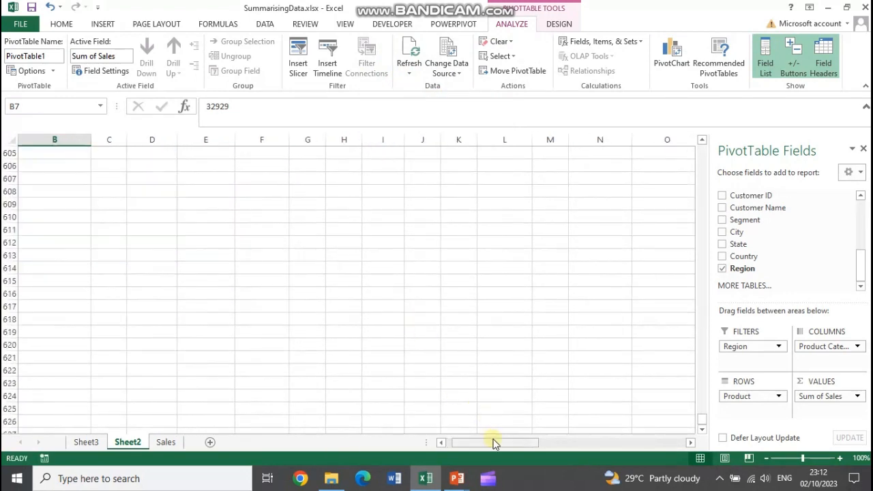
drag(493, 442, 477, 444)
drag(701, 417, 702, 145)
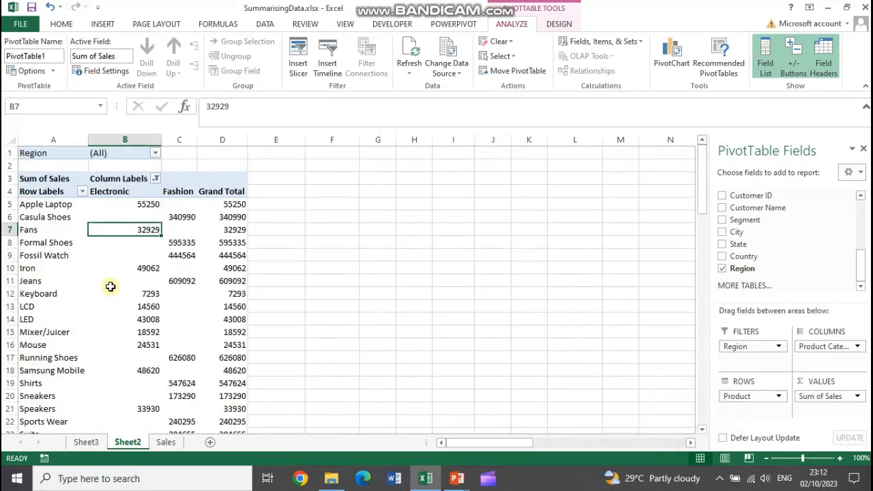
Show all product categories in the PivotTable's column filter and review the expanded table down to the grand total
click(154, 180)
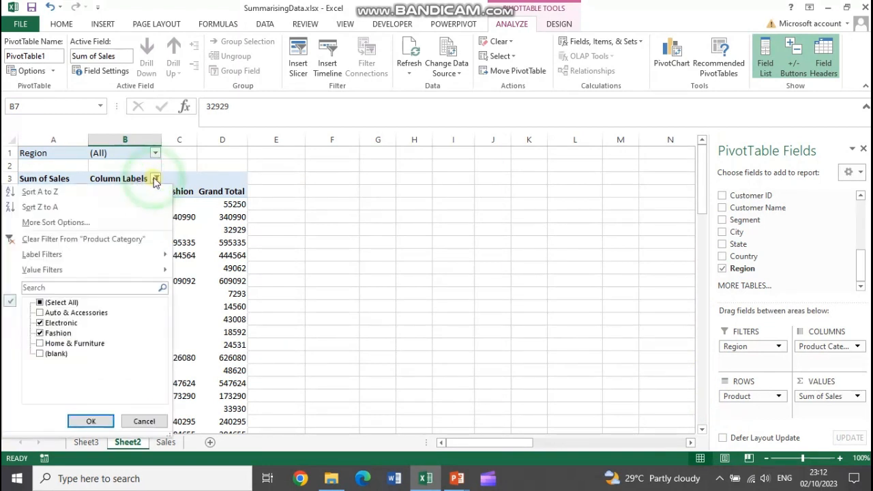
click(41, 303)
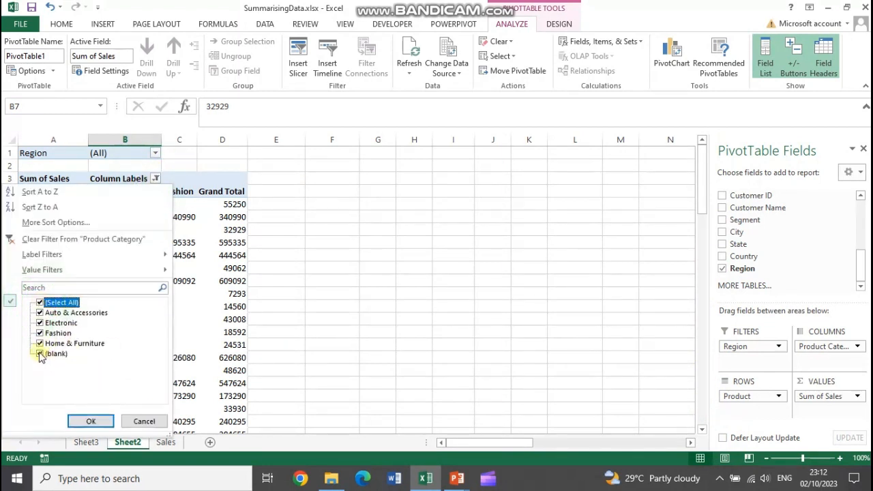
click(91, 420)
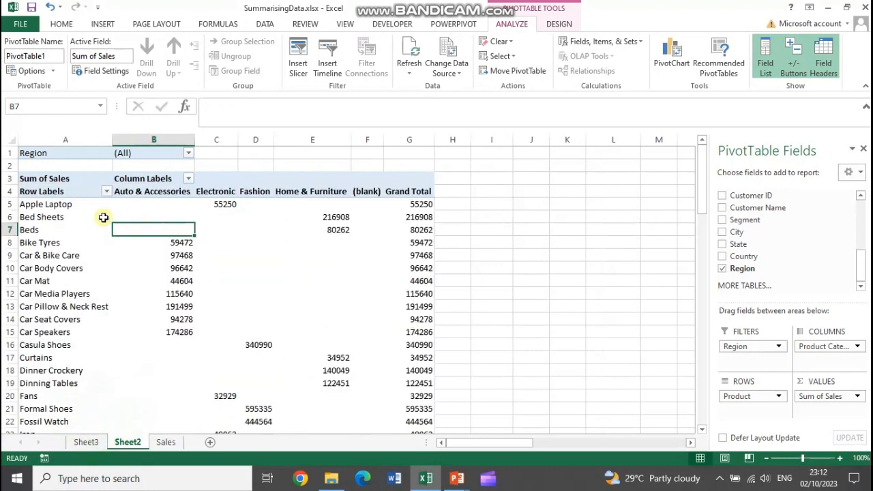
scroll(284, 293, down, 4)
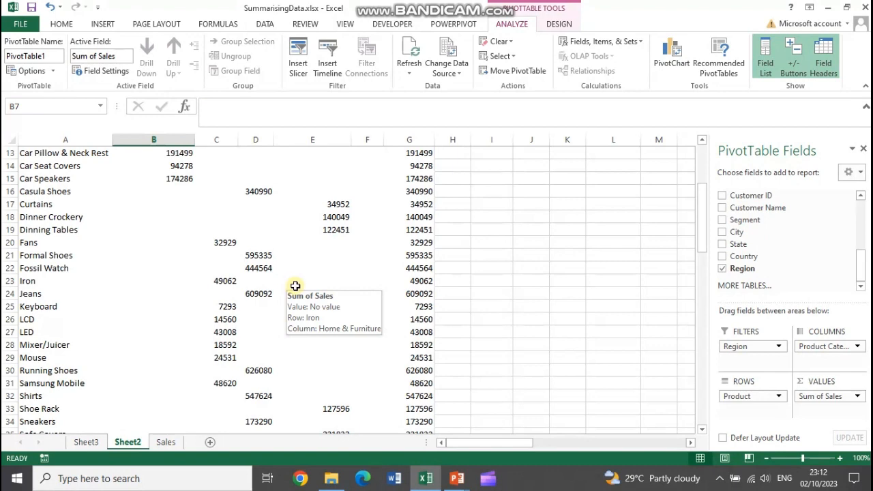
scroll(297, 289, down, 7)
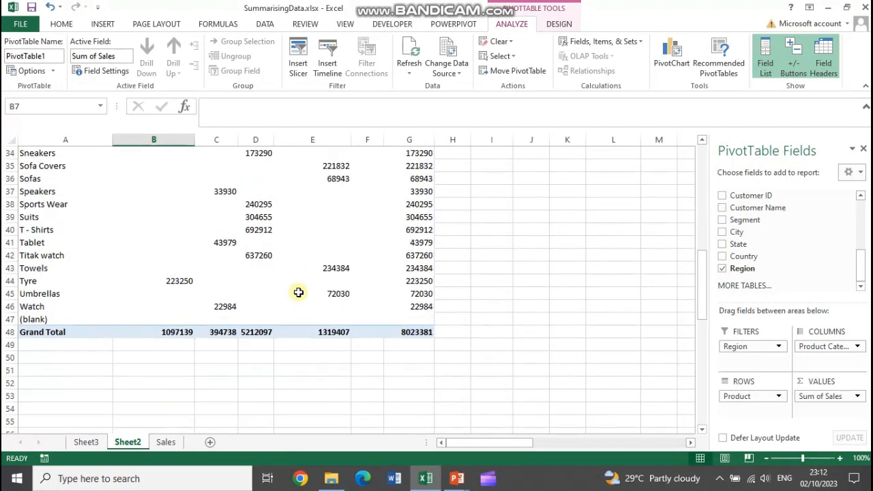
Examine the (blank) product row above the grand total by selecting the row and its cells across the category columns
click(9, 319)
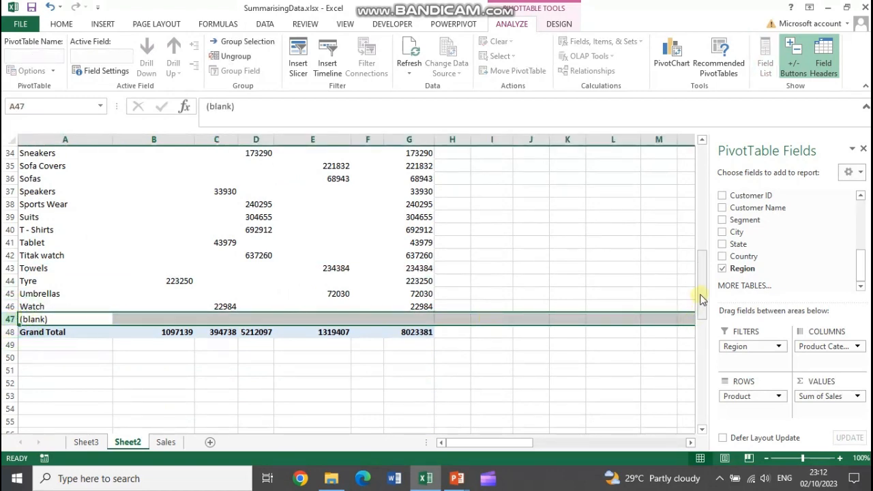
mouse_move(702, 296)
mouse_down()
mouse_move(702, 234)
mouse_move(702, 290)
mouse_up()
scroll(144, 273, down, 11)
click(168, 319)
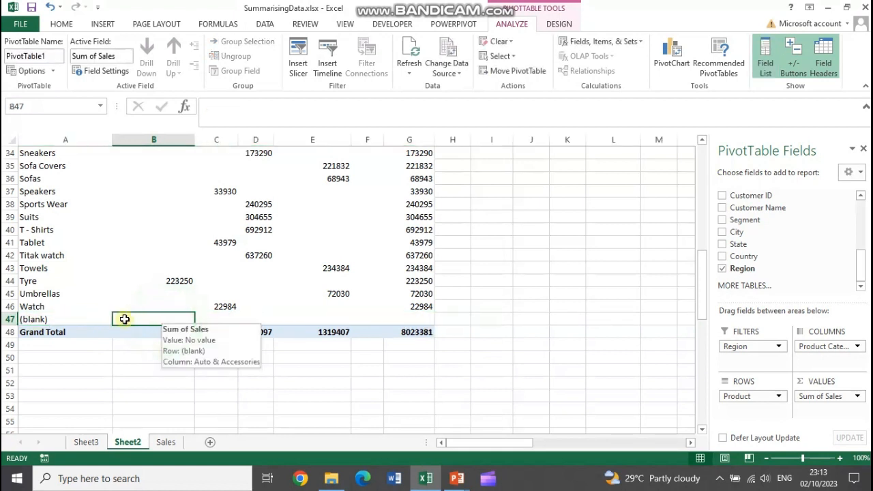
click(218, 320)
click(390, 319)
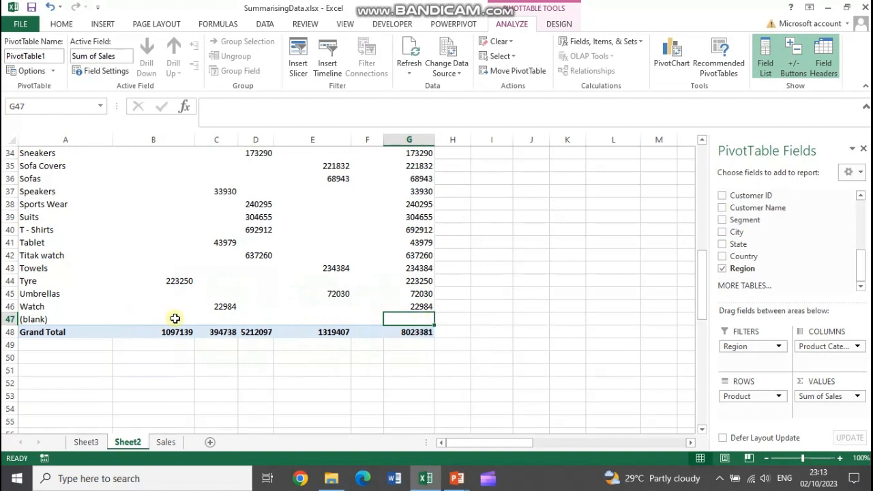
click(33, 319)
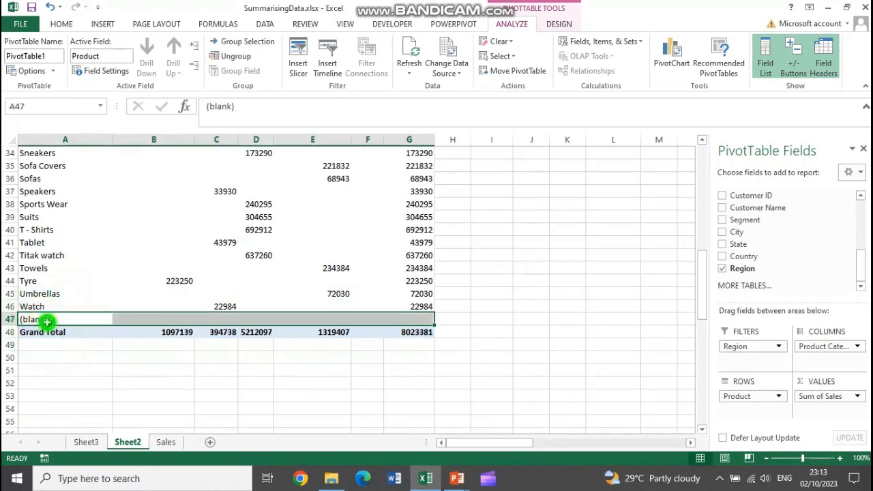
click(53, 323)
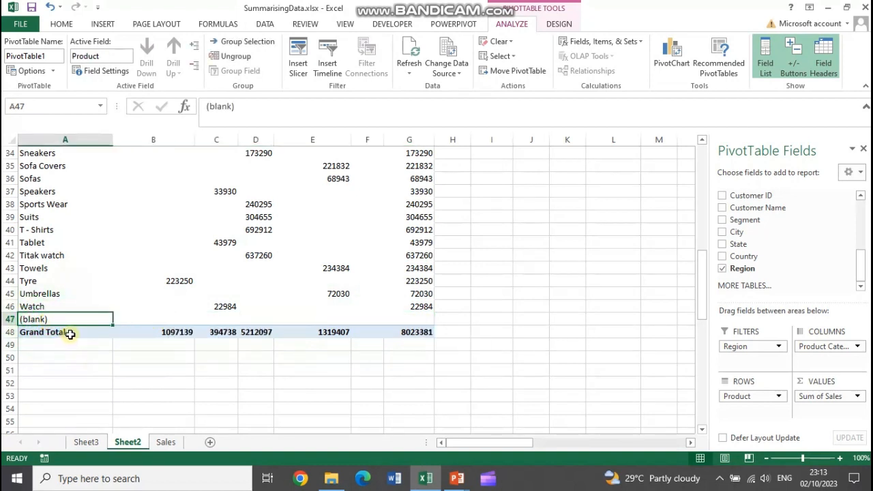
Exclude the (blank) item from the Product Category column filter and check the table down to the grand total
scroll(105, 351, up, 11)
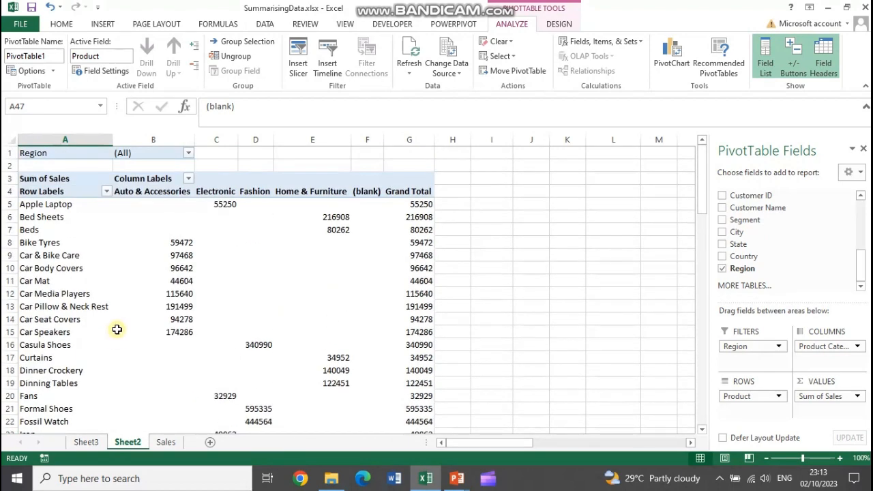
click(189, 153)
click(188, 152)
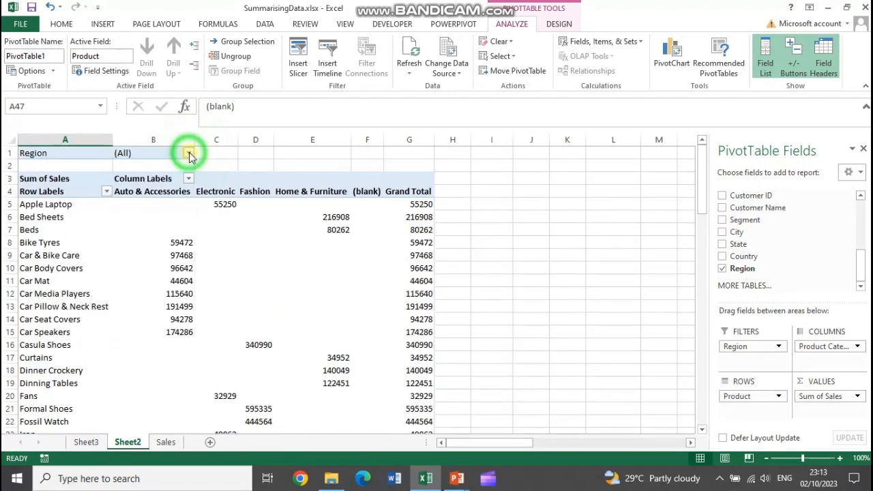
click(189, 178)
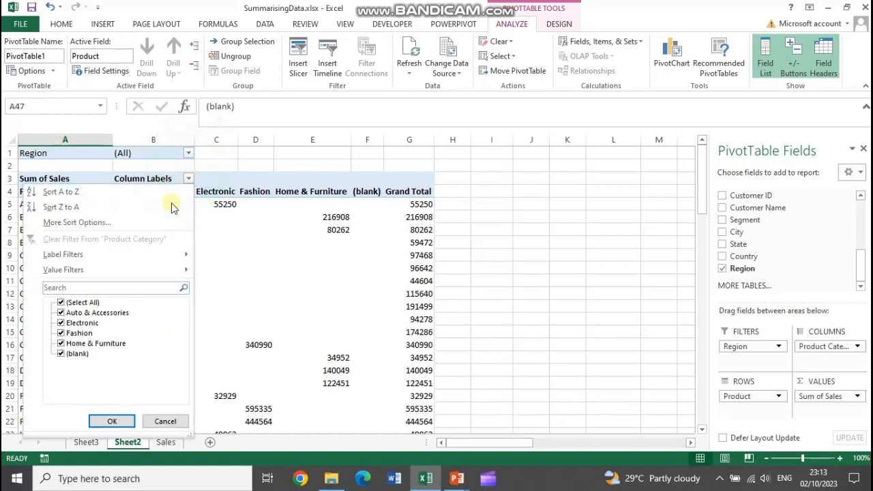
click(61, 354)
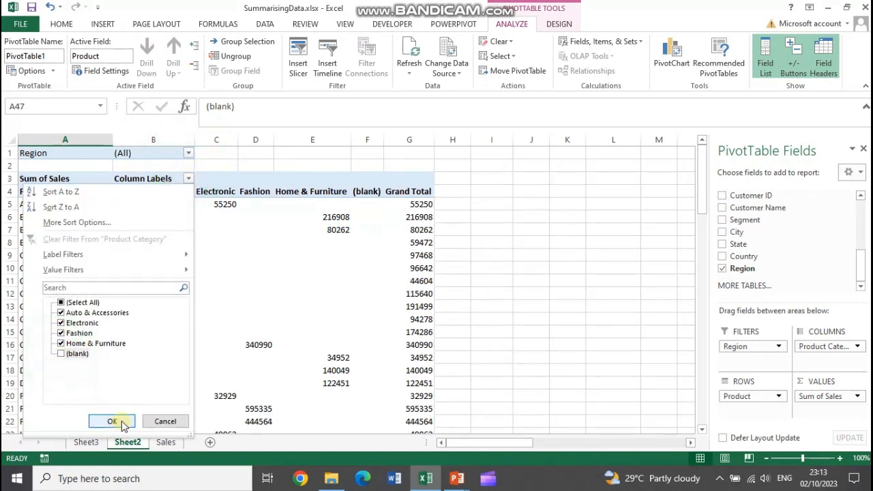
click(115, 421)
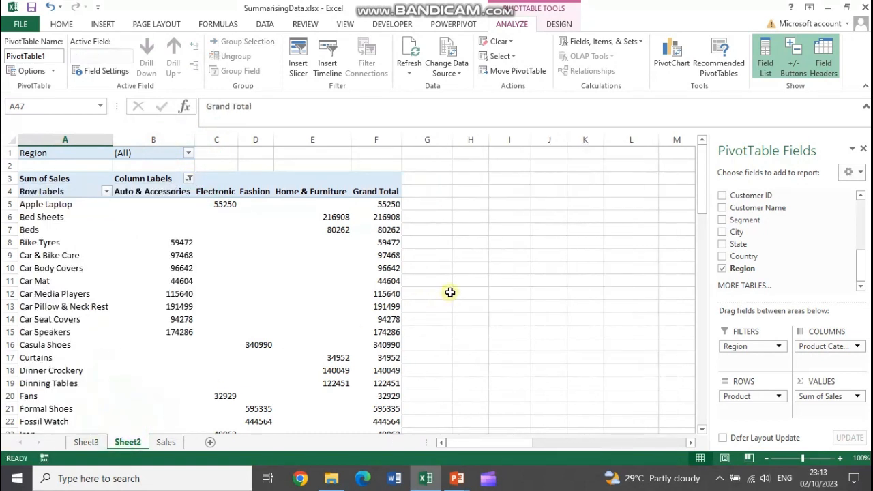
scroll(259, 326, down, 10)
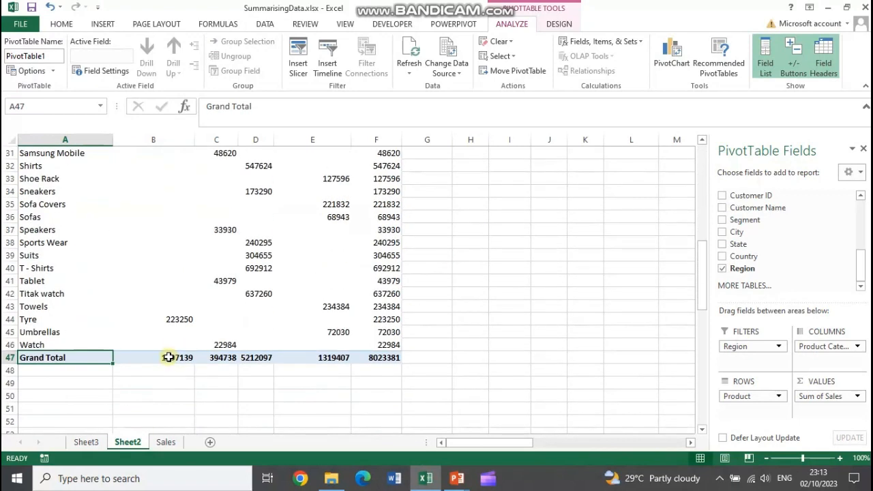
scroll(175, 348, up, 10)
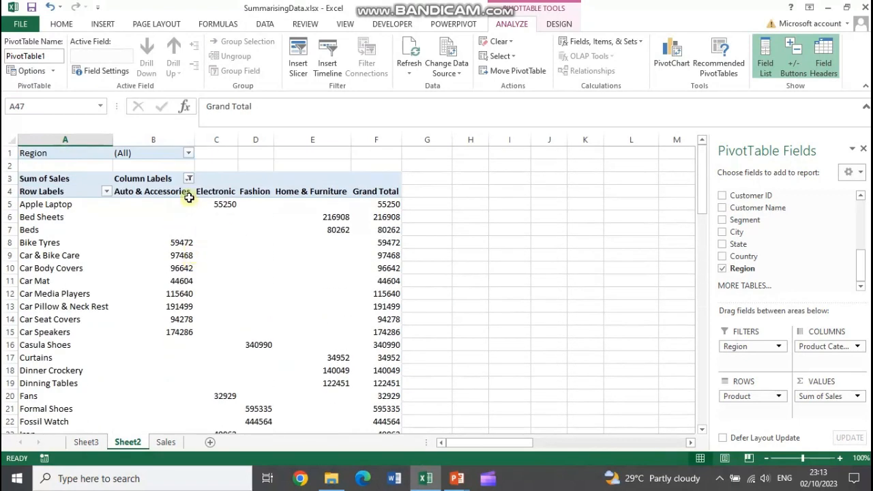
Exclude the (blank) item from the PivotTable's Region filter and look over the product rows
click(190, 178)
click(189, 178)
click(170, 157)
click(188, 153)
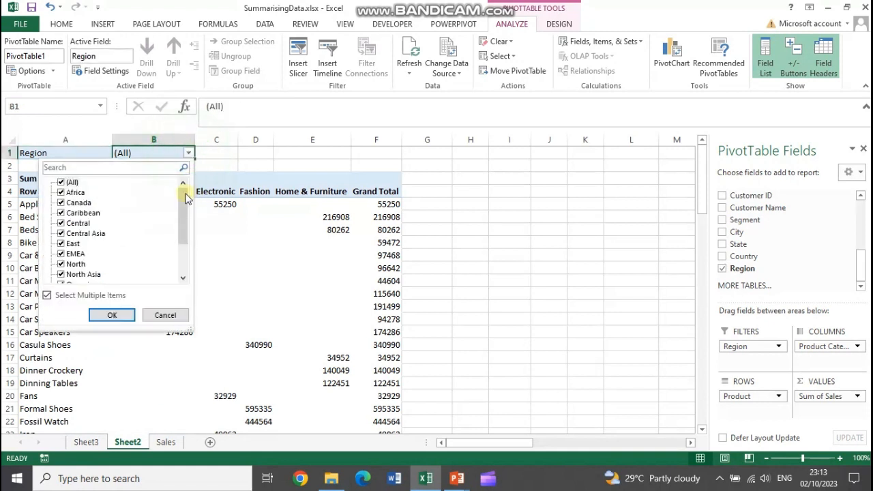
scroll(182, 225, down, 2)
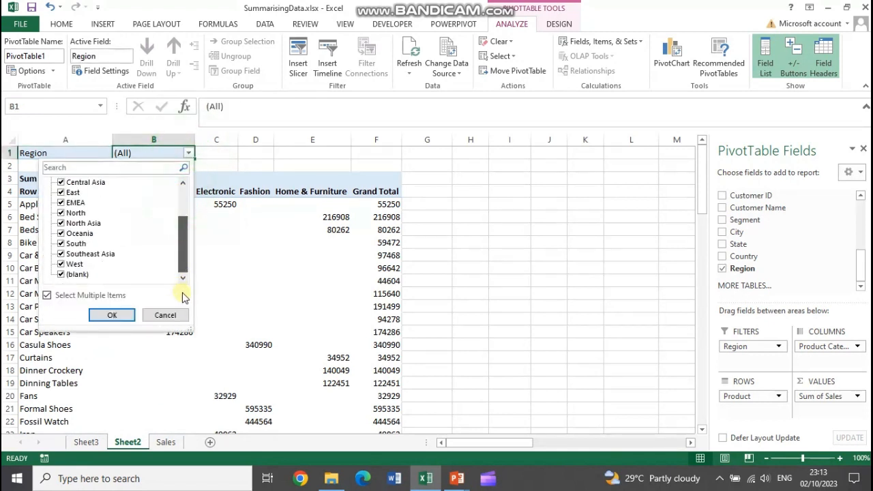
click(61, 274)
click(112, 314)
scroll(283, 277, down, 10)
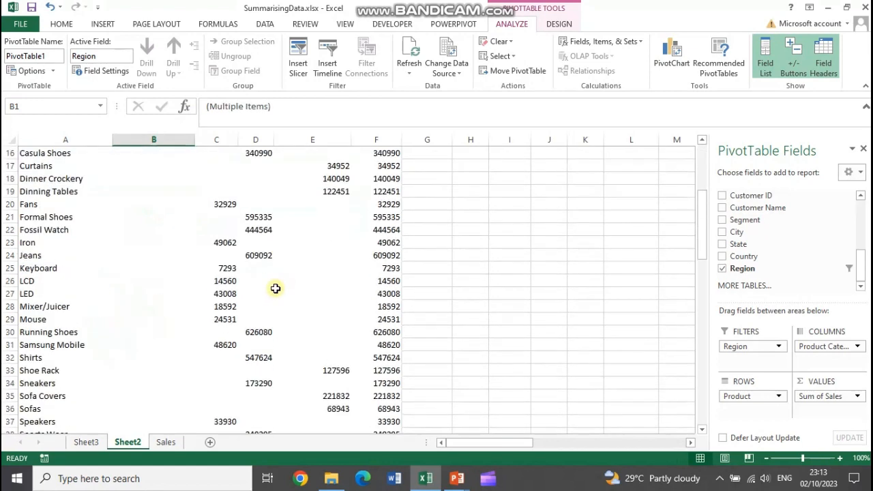
scroll(546, 318, up, 10)
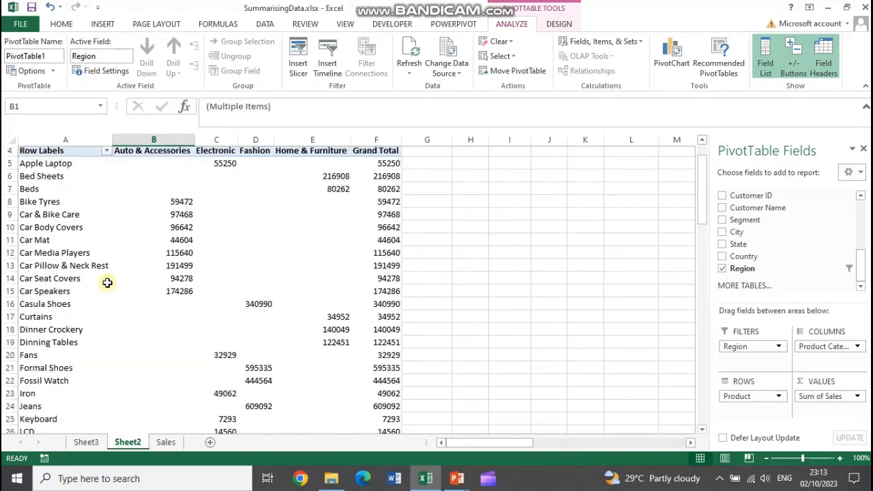
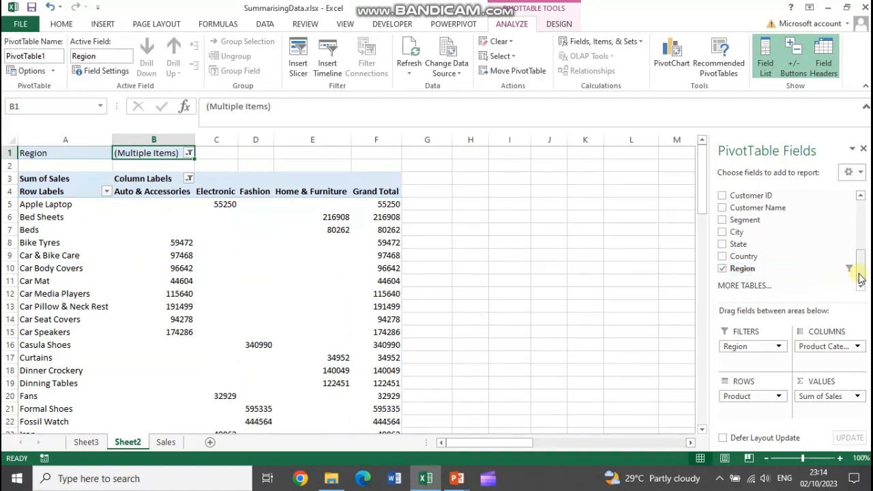
Remove the Product field from the PivotTable's rows and check the Product Category and Region filter selections
scroll(857, 238, up, 3)
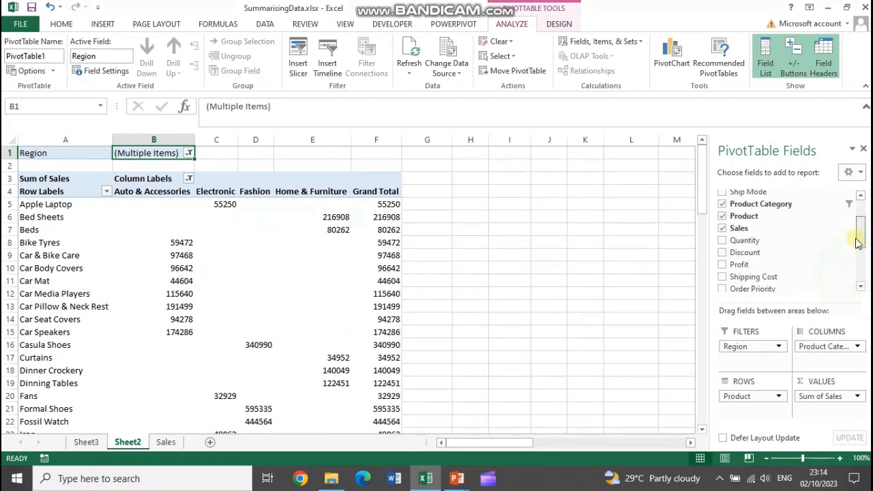
click(722, 222)
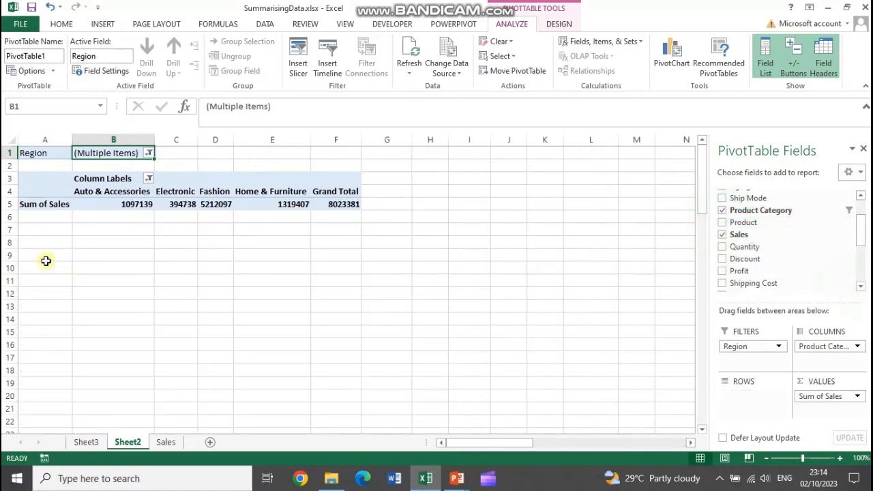
click(148, 179)
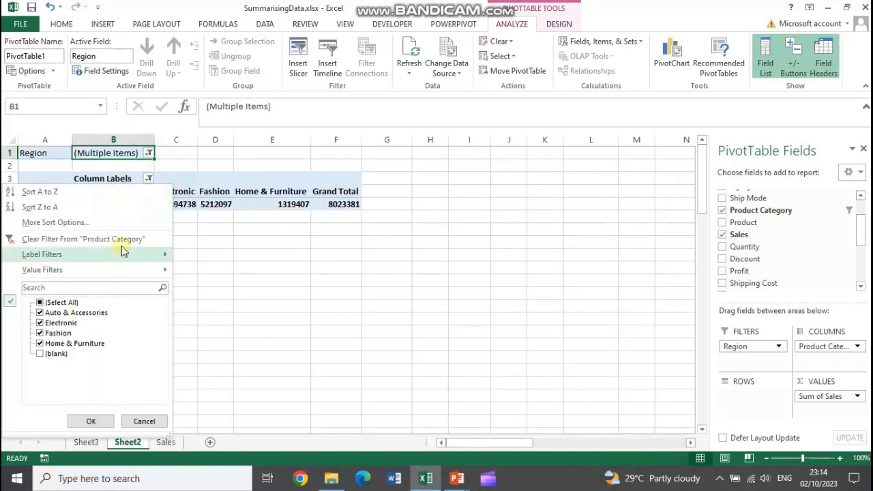
click(148, 153)
click(148, 152)
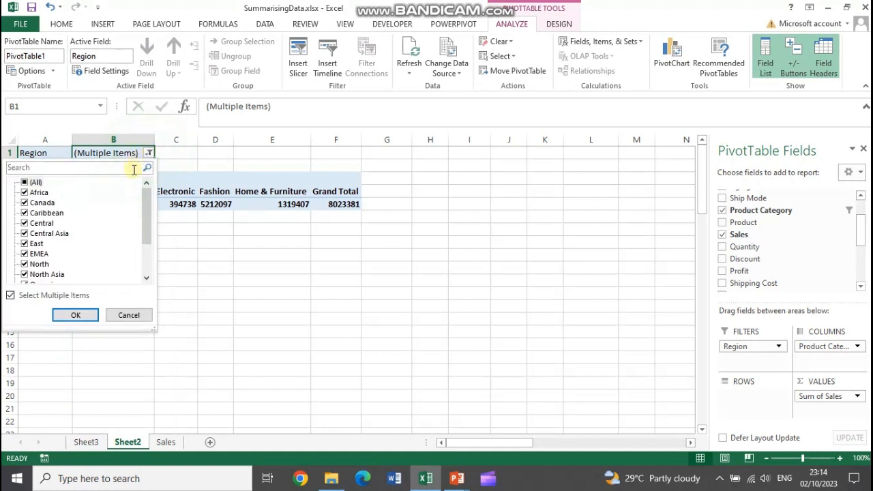
click(83, 314)
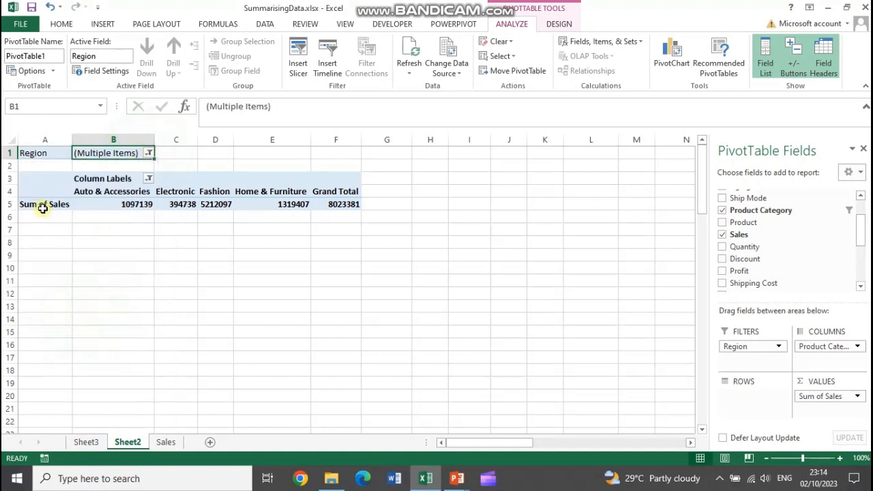
Check which items are selected in the PivotTable's Region filter, down to the (blank) entry
click(43, 208)
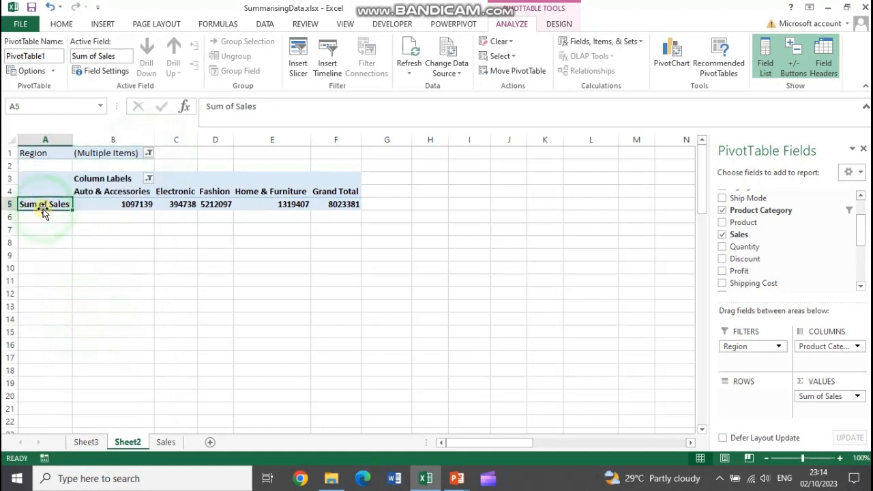
double_click(72, 141)
drag(860, 232, 845, 269)
click(847, 269)
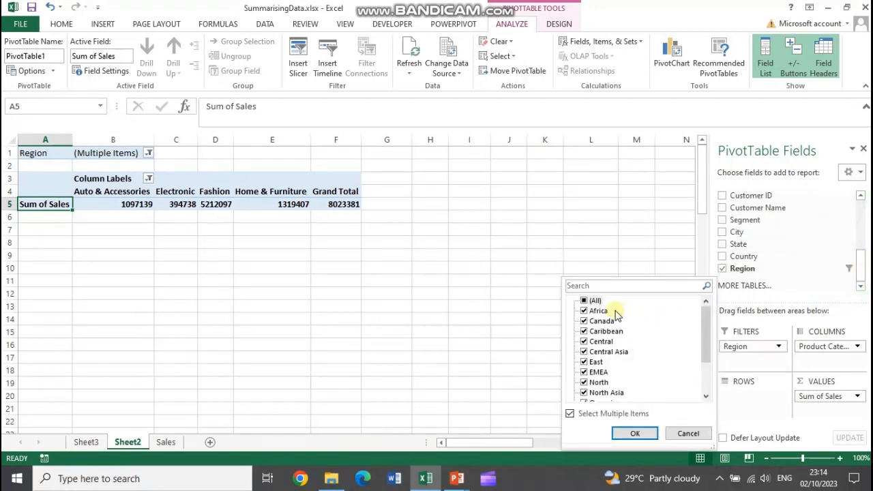
drag(707, 329, 706, 360)
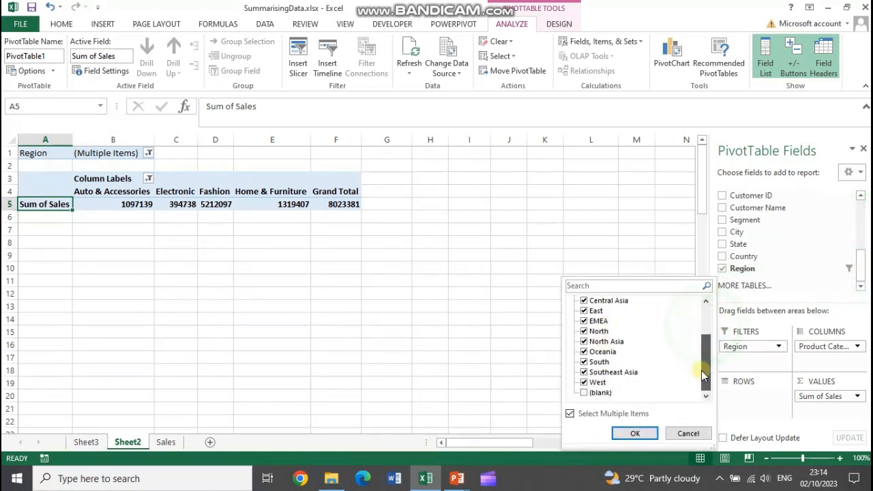
click(627, 432)
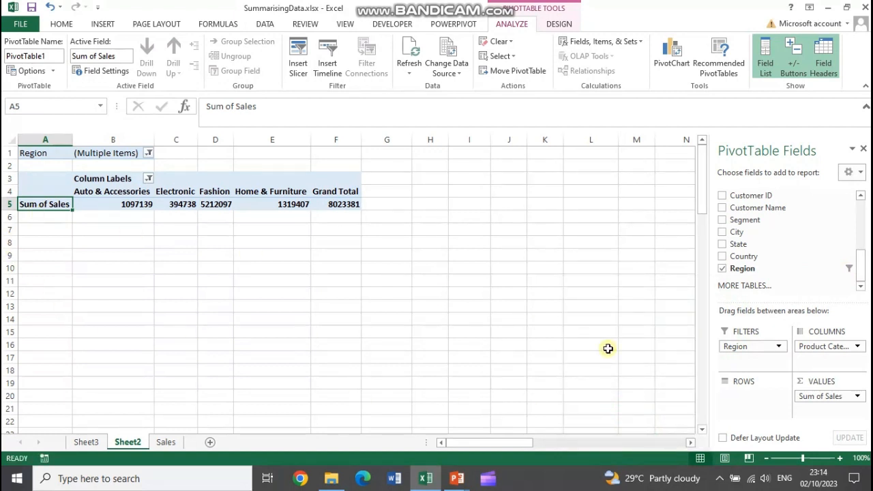
Rearrange the PivotTable with Region in the rows and Product Category in the columns, and check Region's filter options
drag(822, 349, 772, 402)
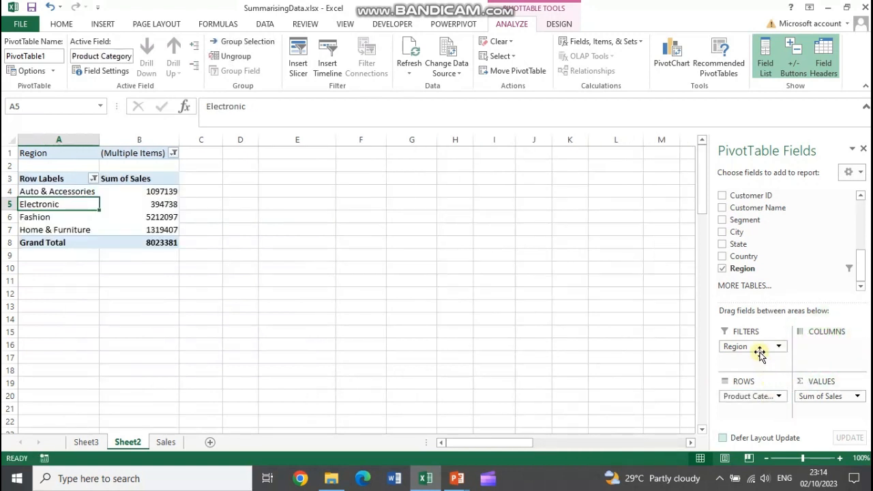
drag(766, 272, 822, 348)
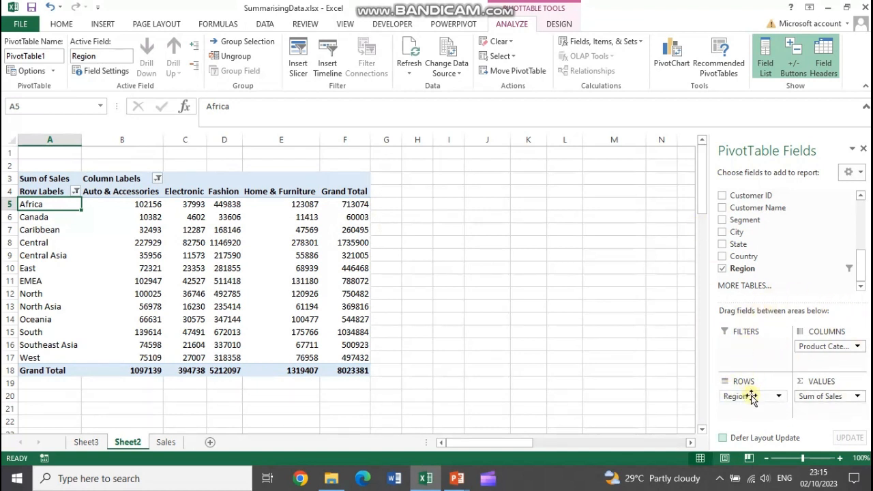
click(844, 271)
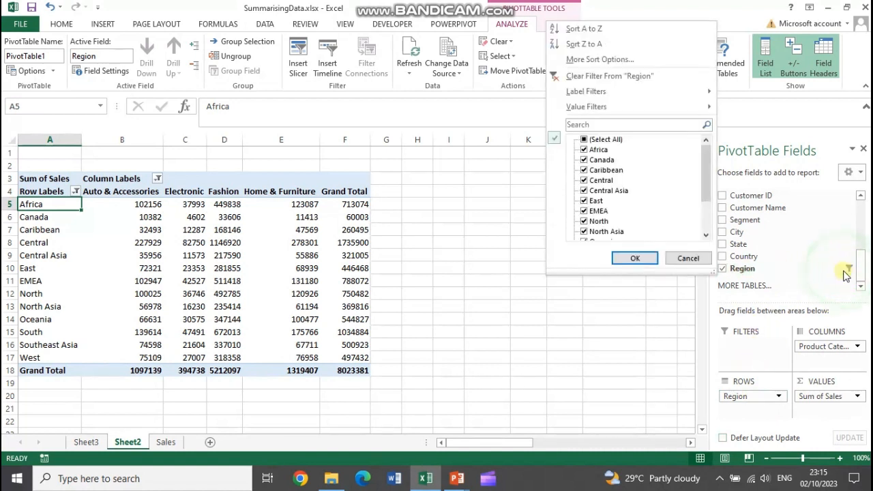
click(493, 227)
Exclude EMEA, North, North Asia, Oceania, South, Southeast Asia and West from the Region row filter
click(77, 192)
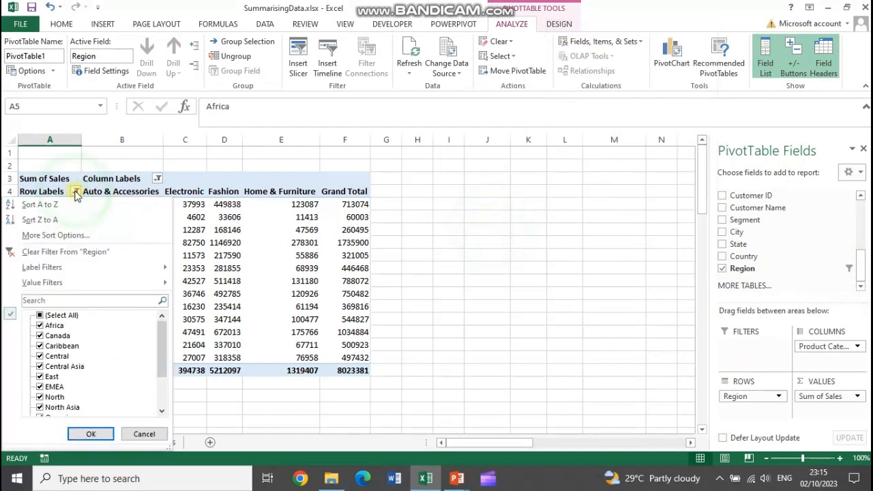
drag(162, 326, 162, 391)
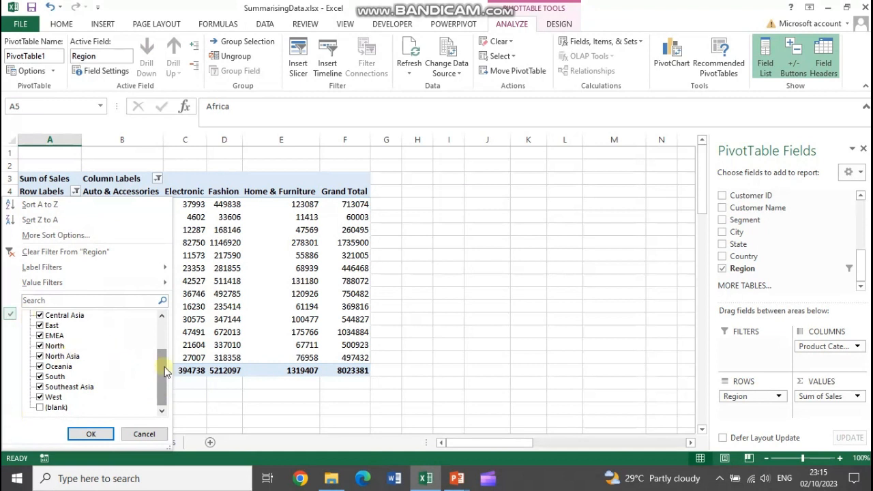
drag(166, 369, 163, 314)
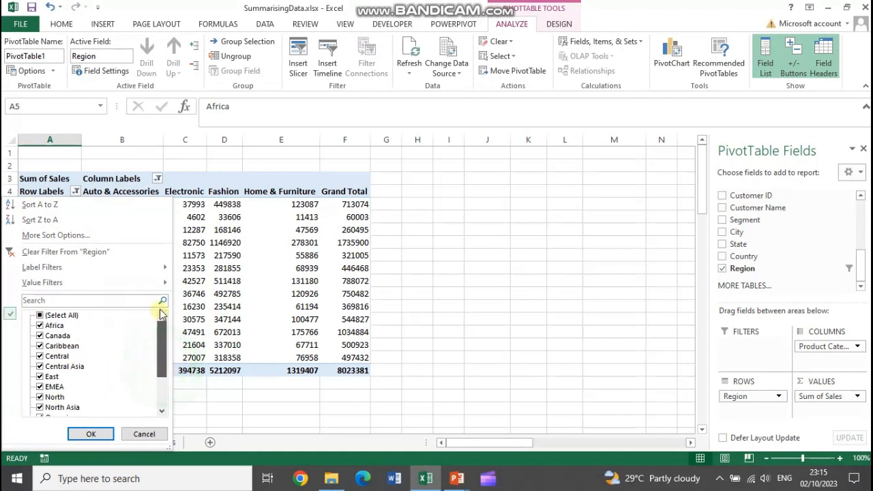
click(40, 386)
click(40, 397)
click(39, 407)
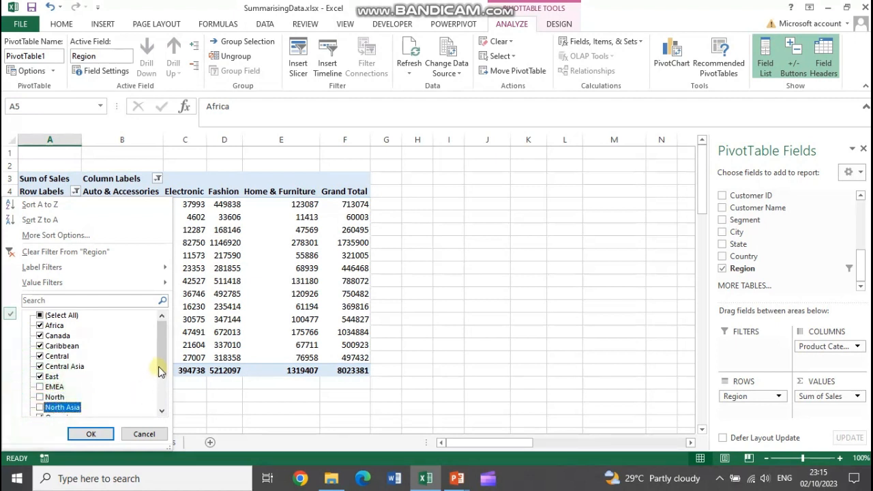
drag(160, 370, 158, 402)
click(40, 366)
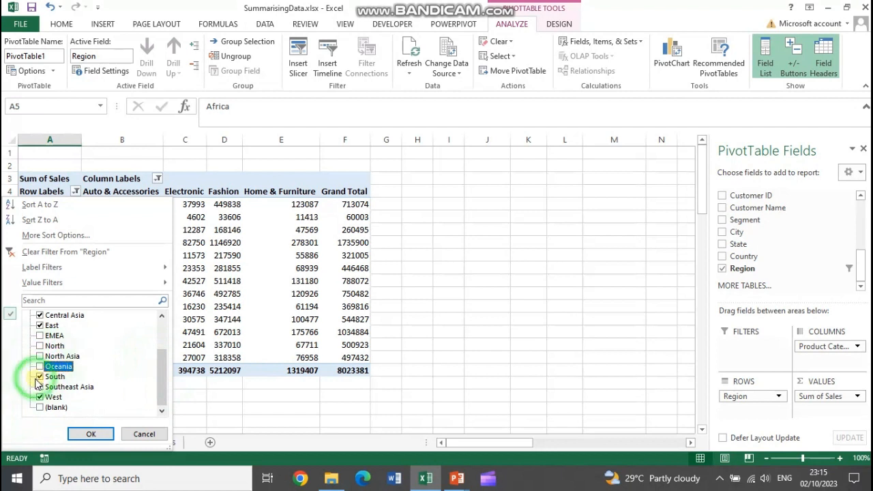
click(40, 377)
click(40, 387)
click(39, 397)
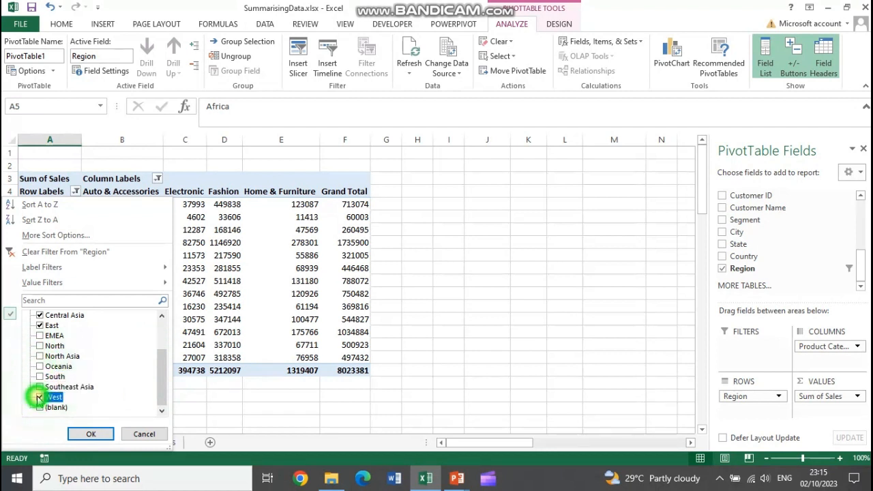
click(91, 433)
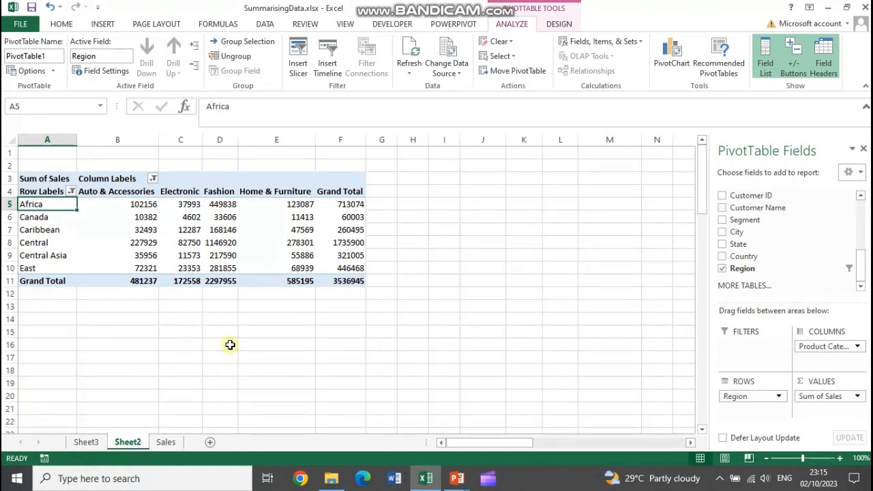
Examine the sales values by selecting the Africa row and the whole block from Africa to East across all categories
drag(136, 205, 273, 261)
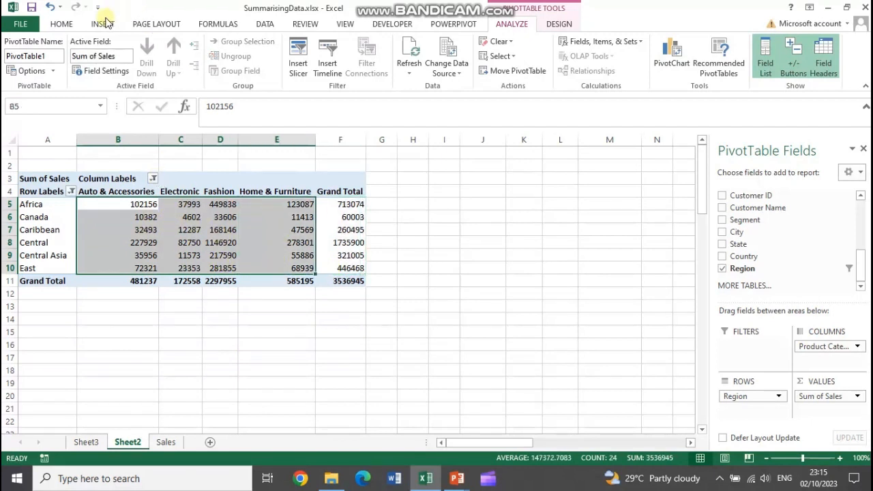
click(61, 24)
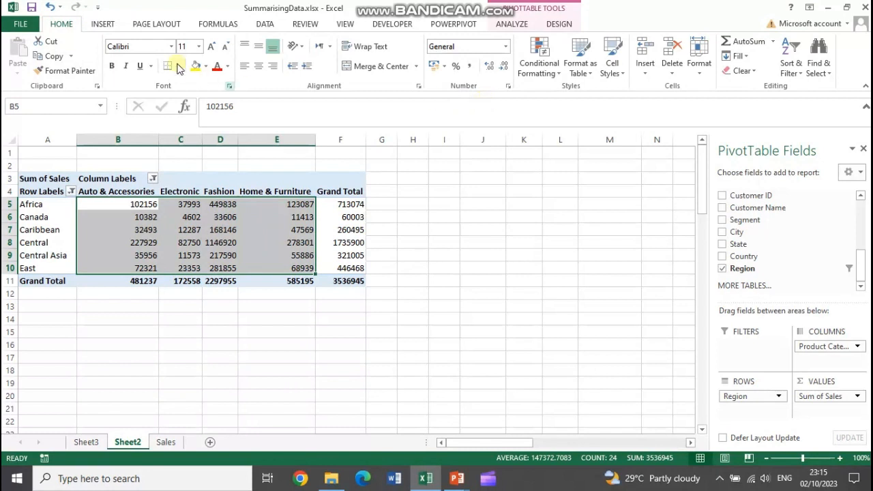
mouse_move(84, 259)
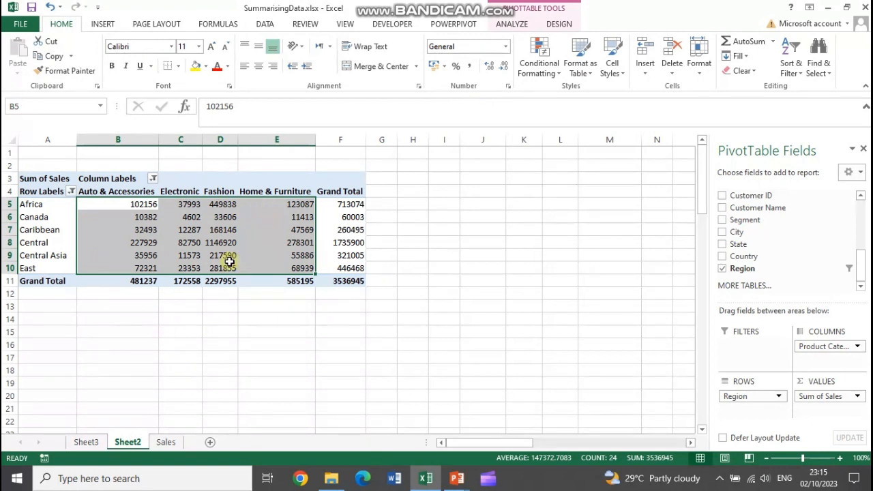
click(279, 307)
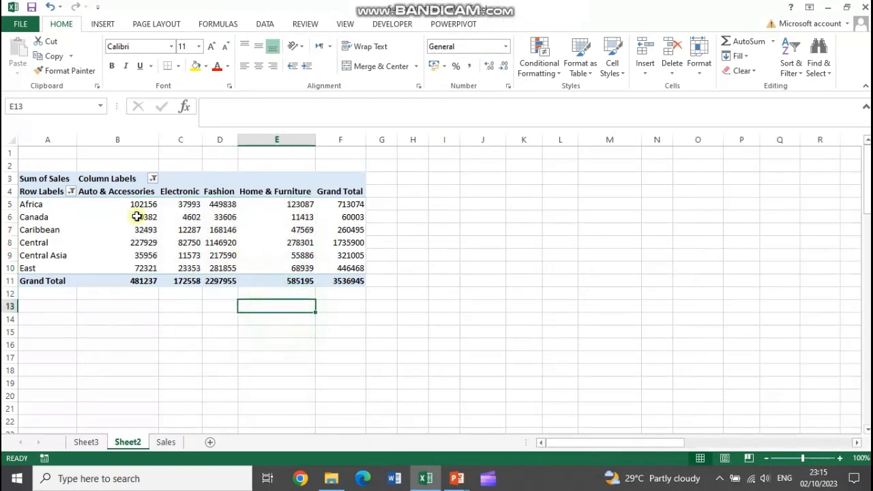
drag(127, 205, 273, 204)
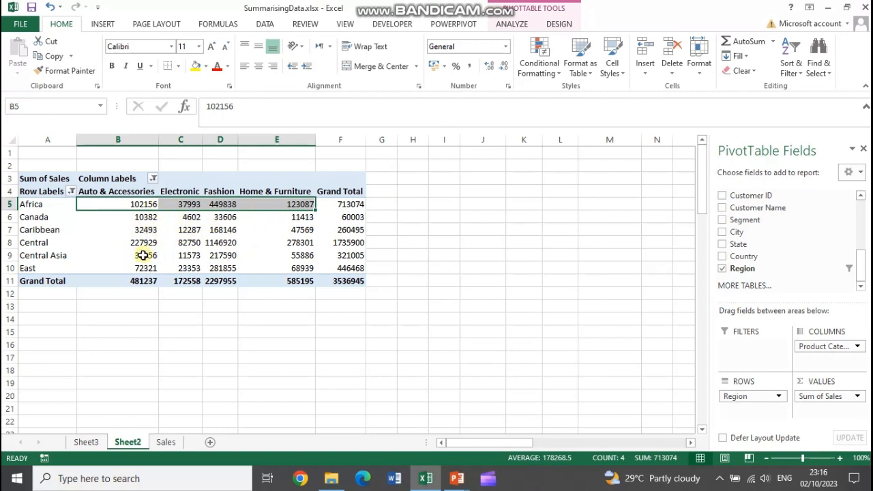
click(137, 204)
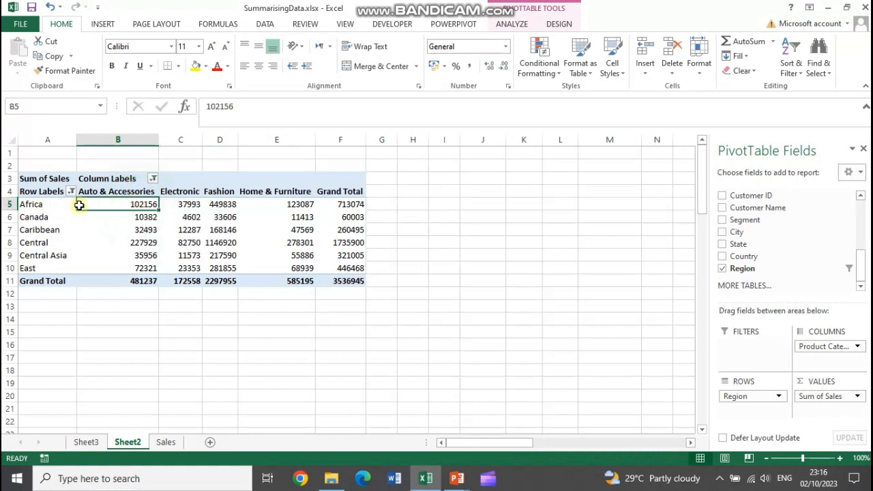
drag(79, 204, 289, 269)
click(507, 27)
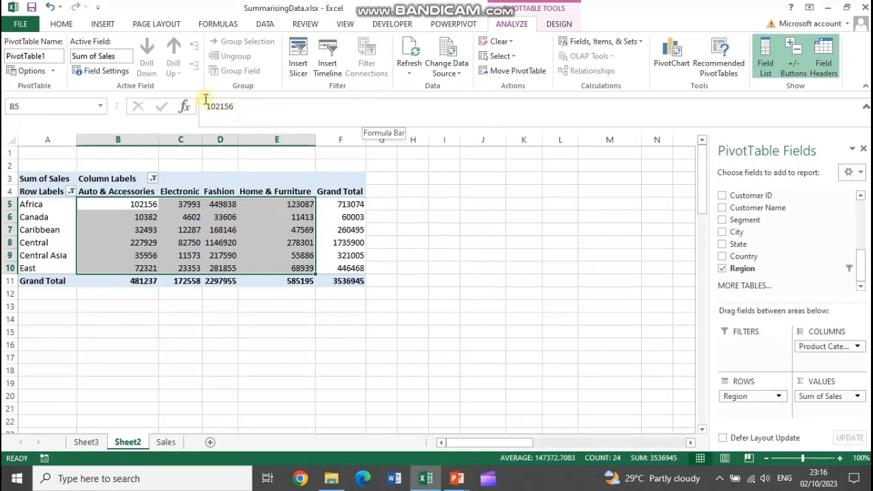
Sort the Product Category column labels in ascending order (A to Z) by Product Category
click(152, 178)
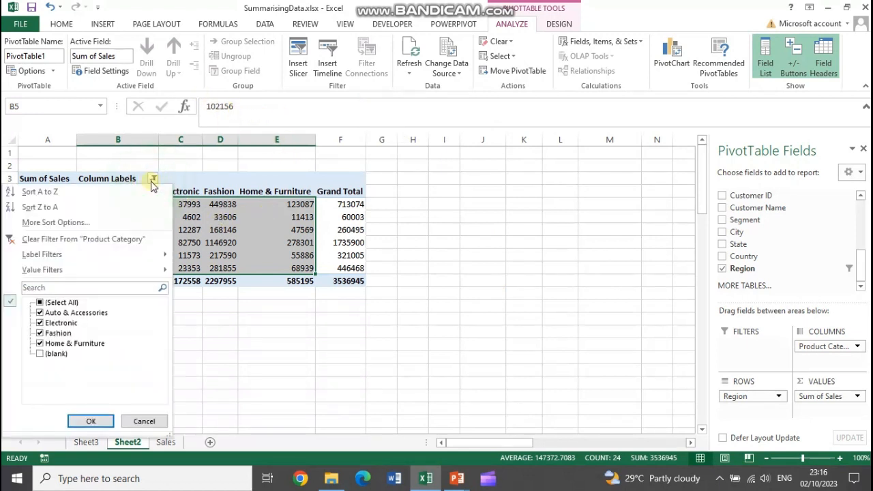
click(151, 181)
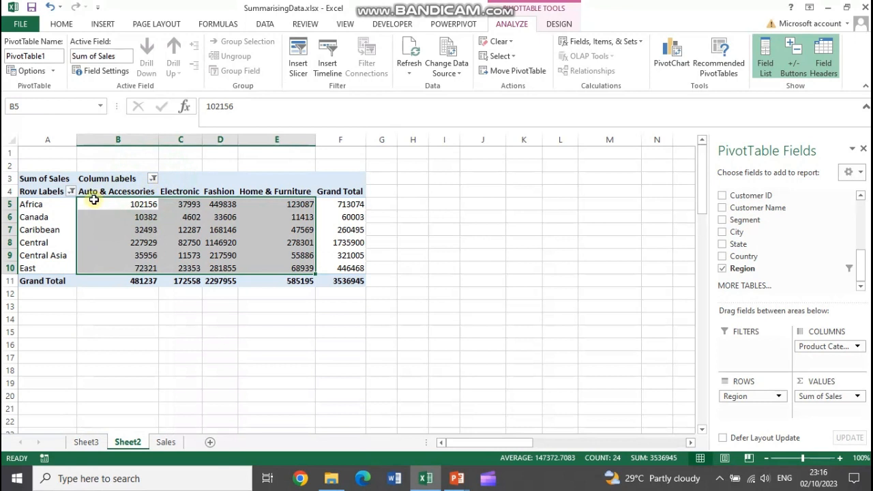
click(152, 178)
click(153, 178)
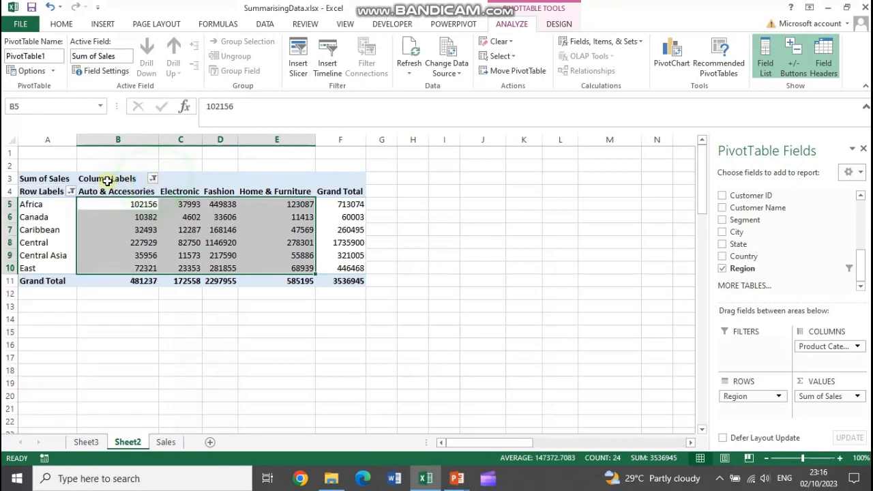
click(152, 178)
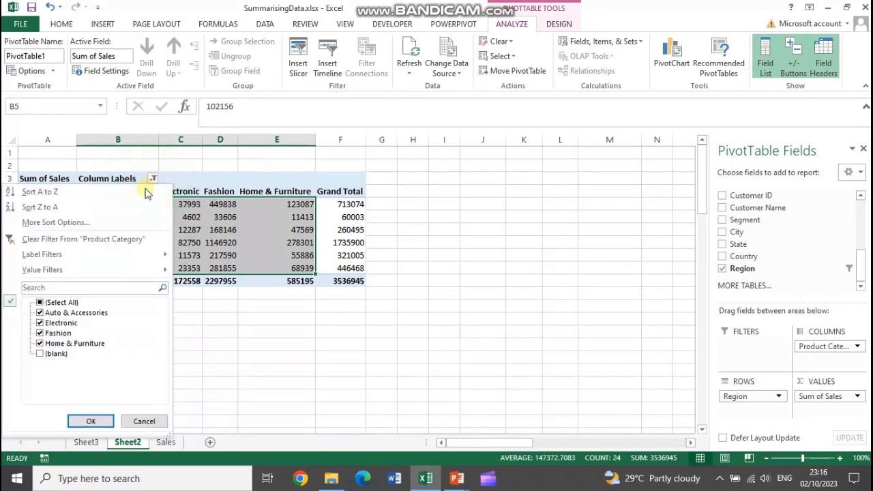
click(103, 223)
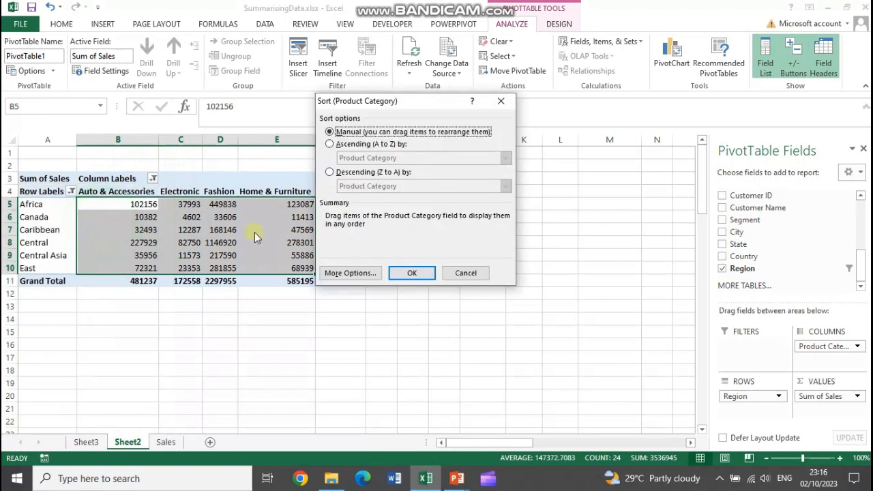
click(352, 146)
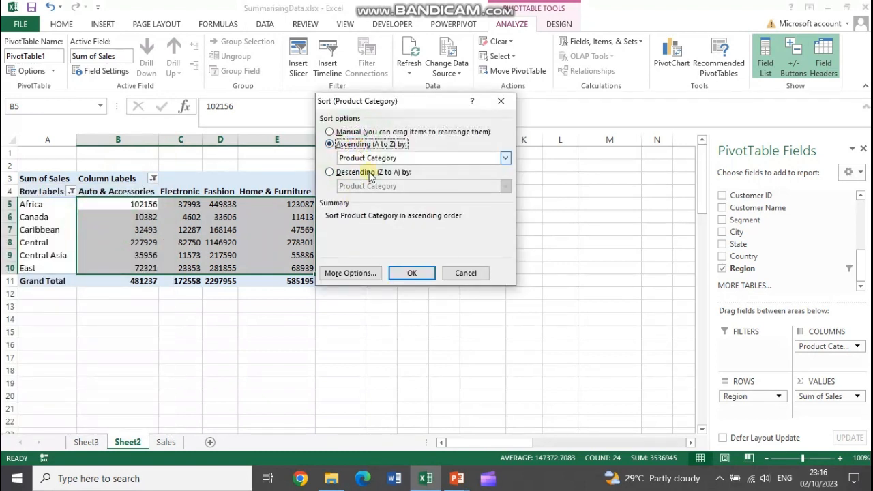
click(409, 275)
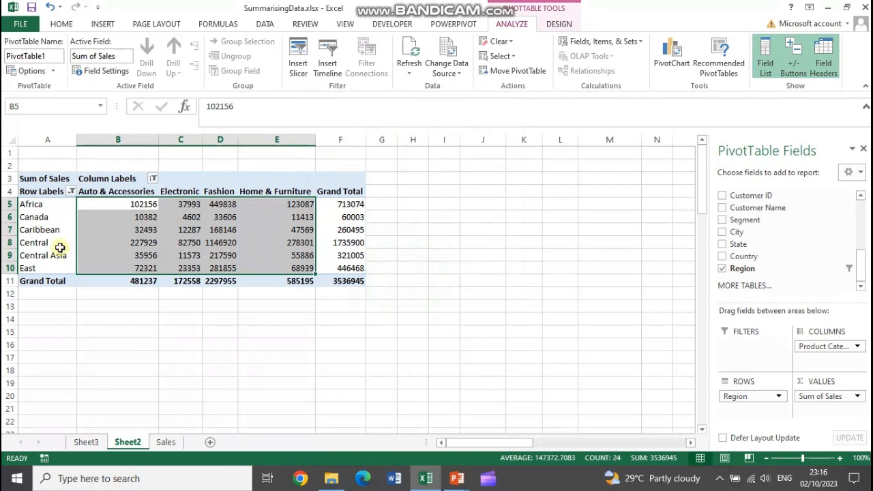
Sort the Product Category column labels in descending order (Z to A) by Product Category
click(153, 179)
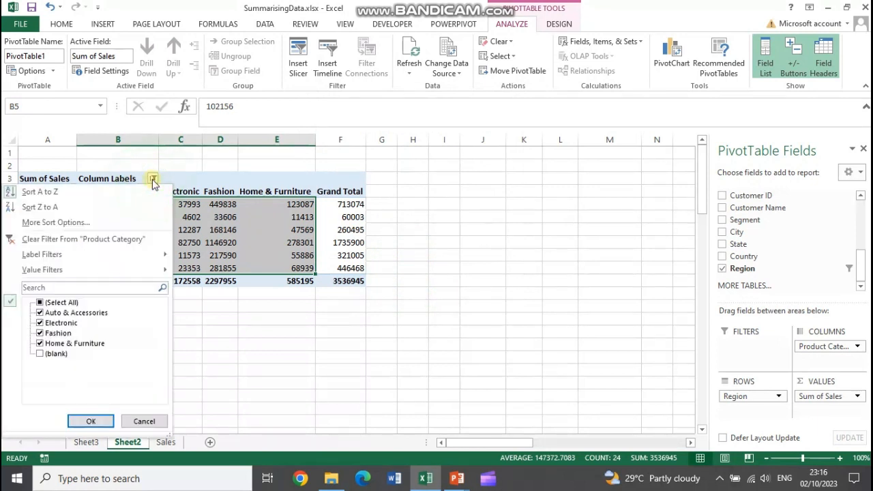
click(107, 223)
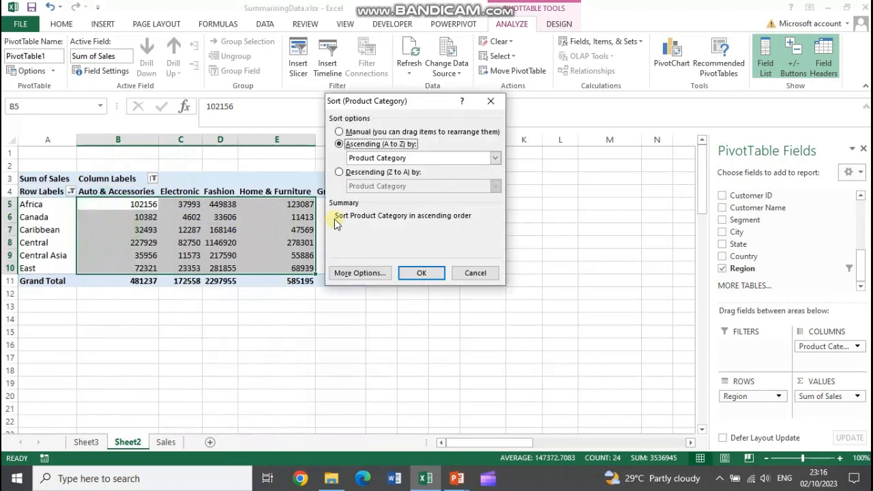
click(363, 174)
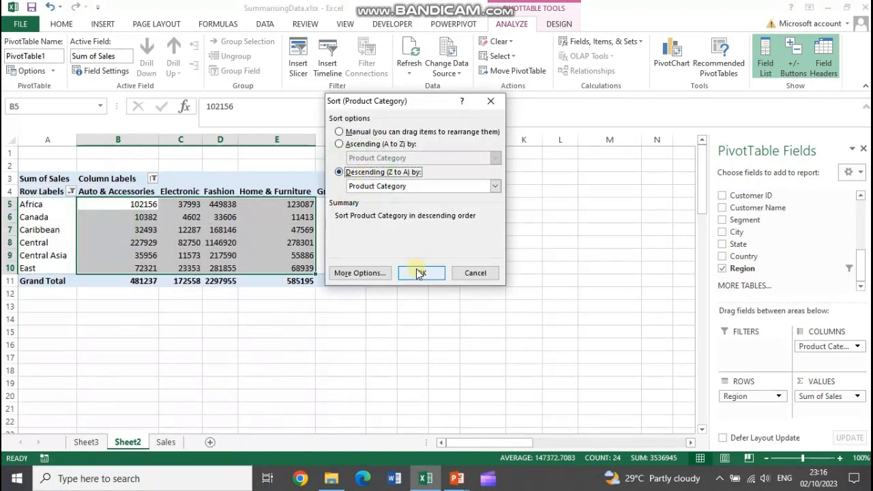
click(419, 275)
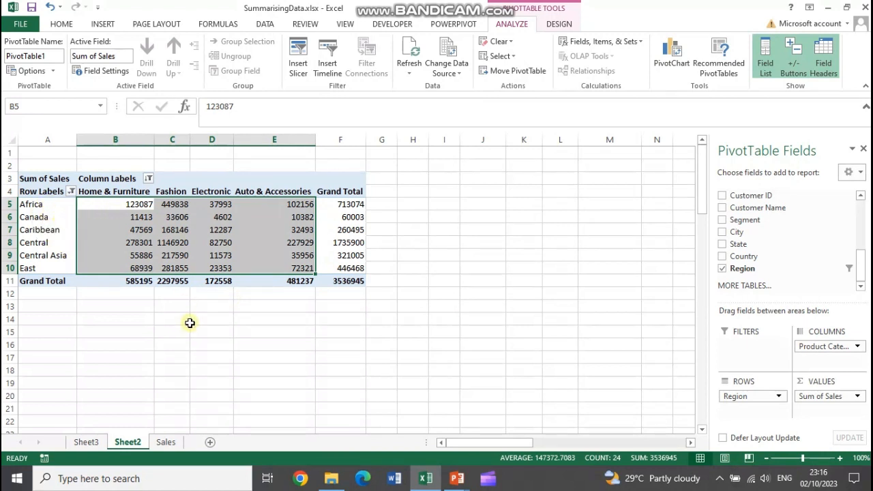
click(189, 323)
Remove the Product Category field from the PivotTable's columns and return to the start of the field list
click(128, 207)
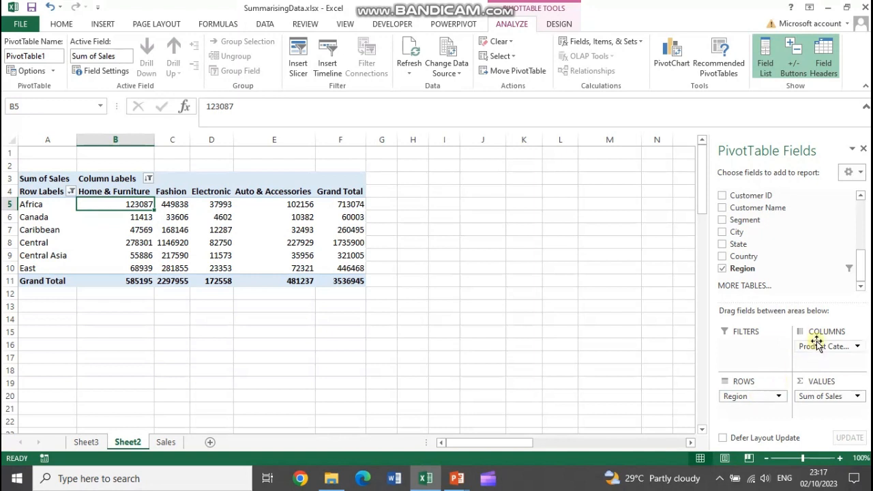
drag(815, 347, 446, 341)
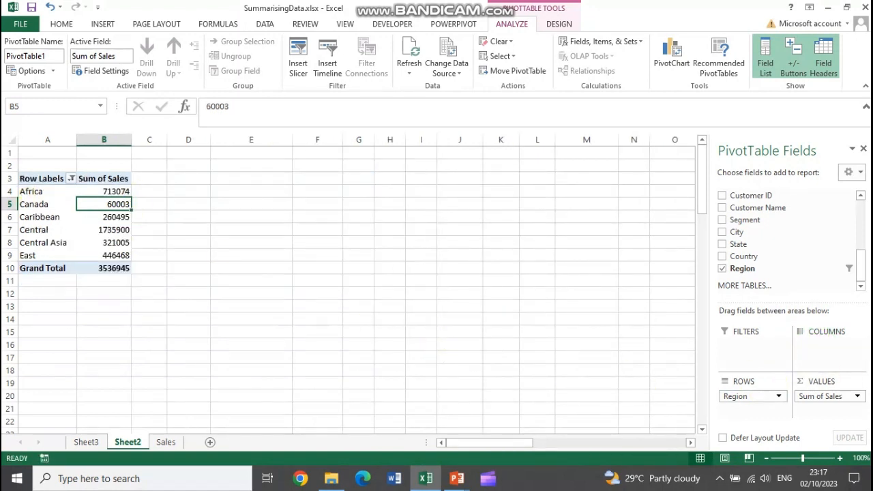
drag(865, 269, 866, 196)
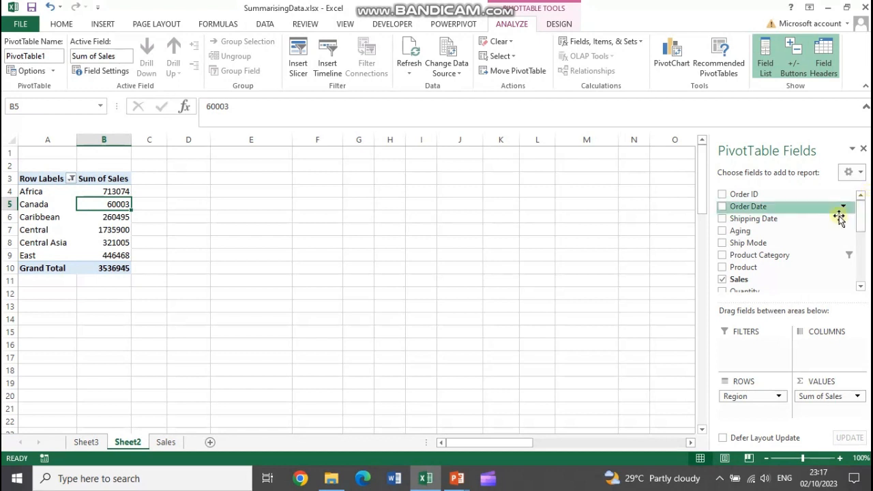
Add the Order Date field to the PivotTable's columns and select its first date label, 01/01/2022
drag(744, 206, 502, 364)
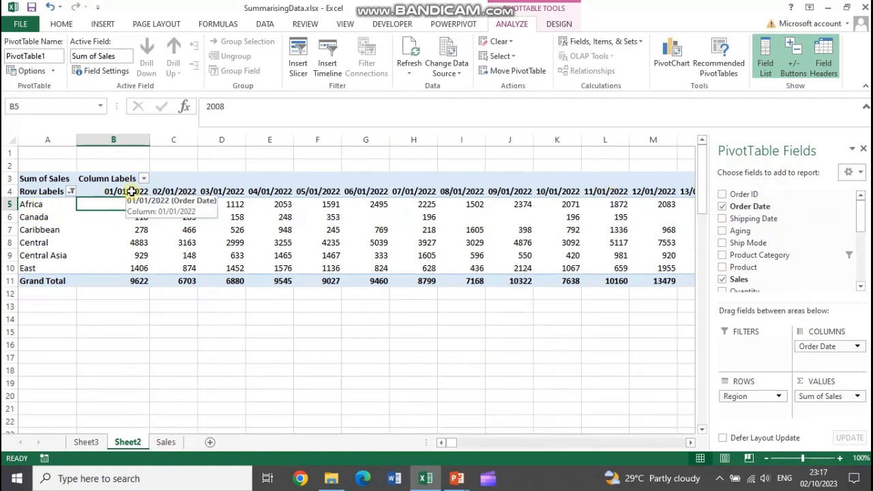
mouse_move(555, 207)
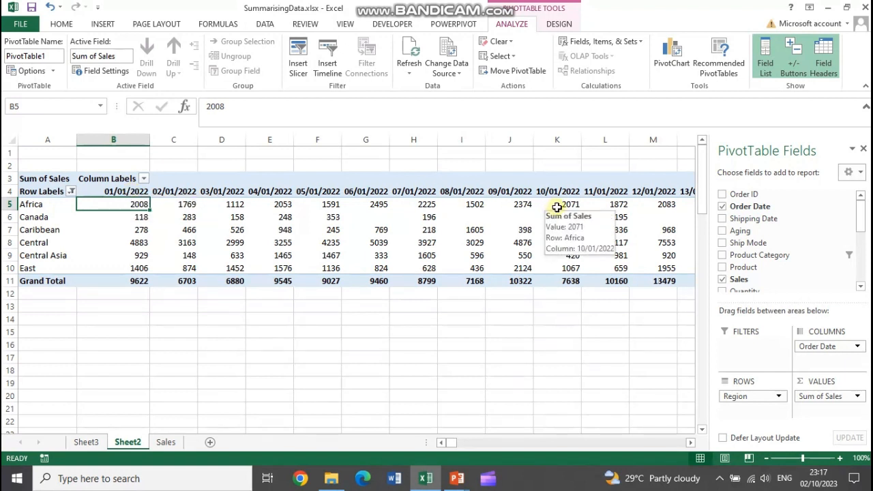
click(129, 192)
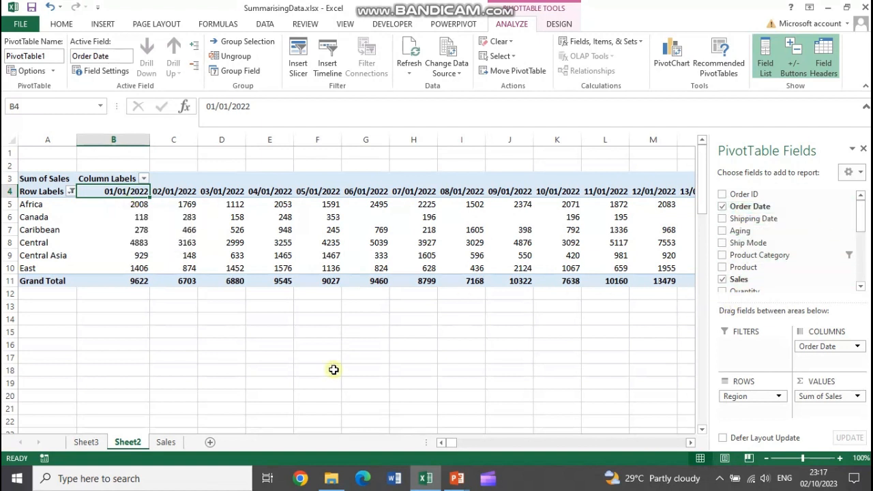
Check the Order Date and Shipping Date columns in the Sales source sheet and return to the PivotTable on Sheet2
click(159, 443)
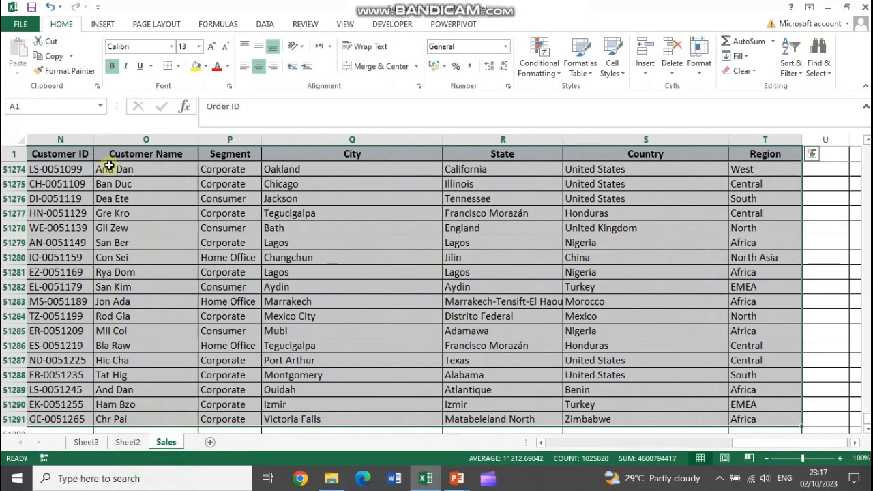
drag(748, 443, 516, 444)
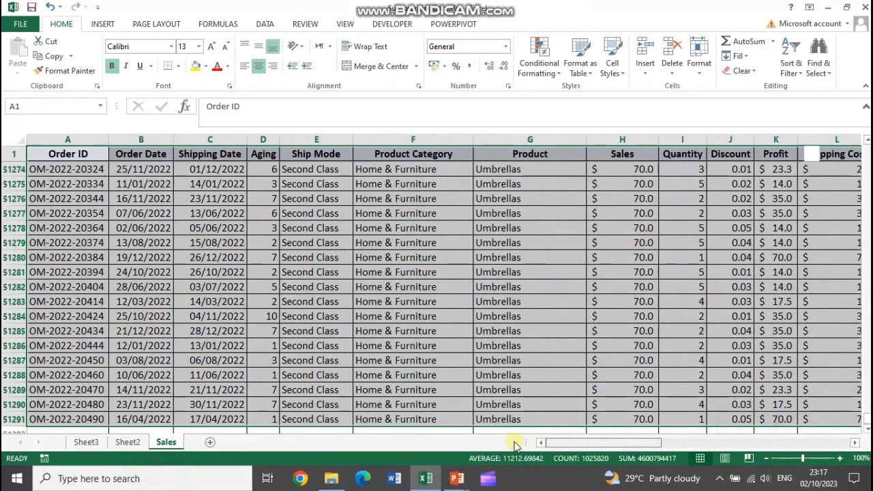
click(208, 169)
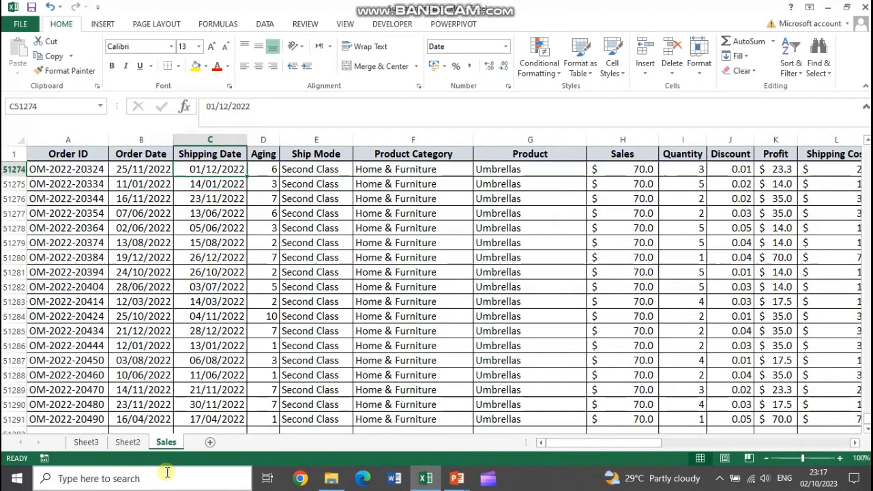
click(127, 444)
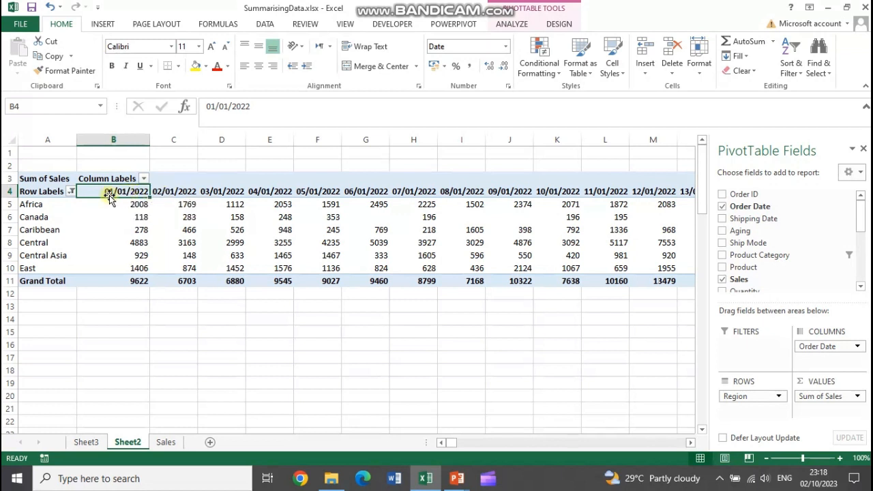
Group the Order Date column labels by Quarters instead of Months
click(508, 23)
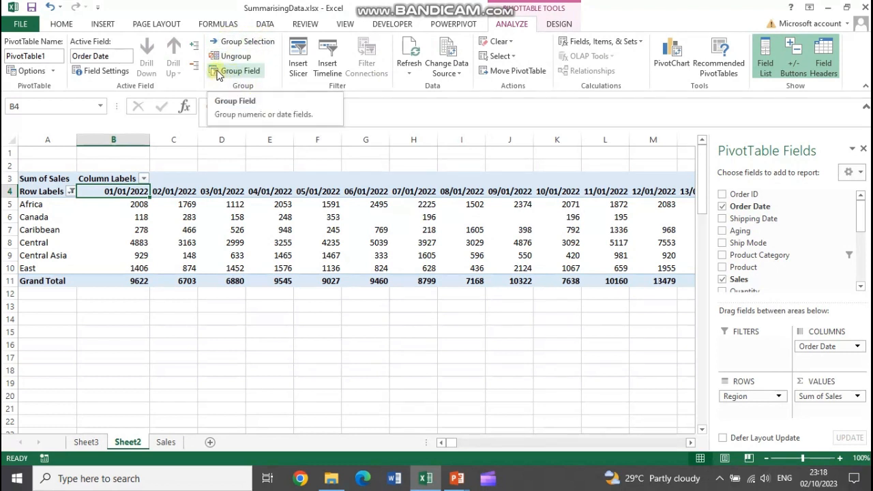
click(237, 72)
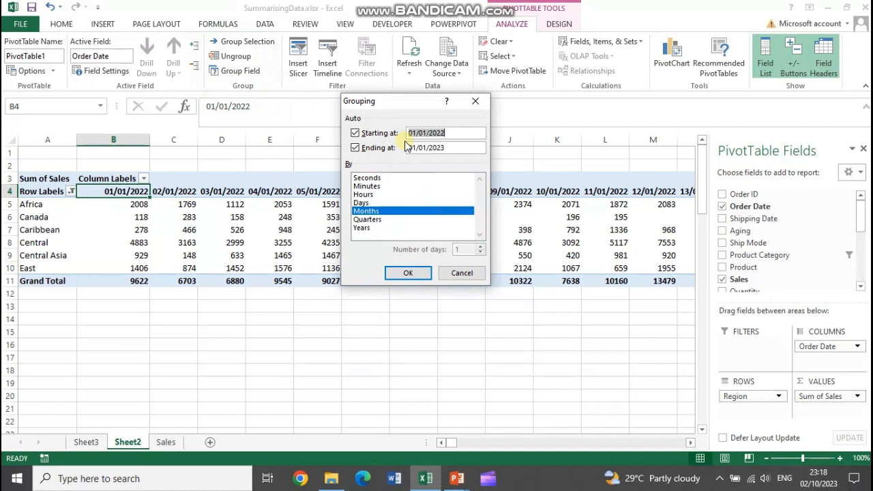
click(375, 219)
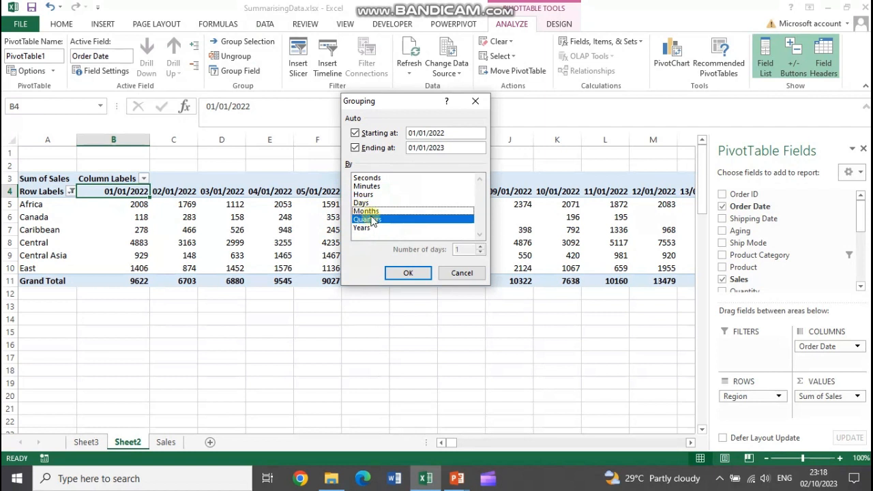
click(411, 274)
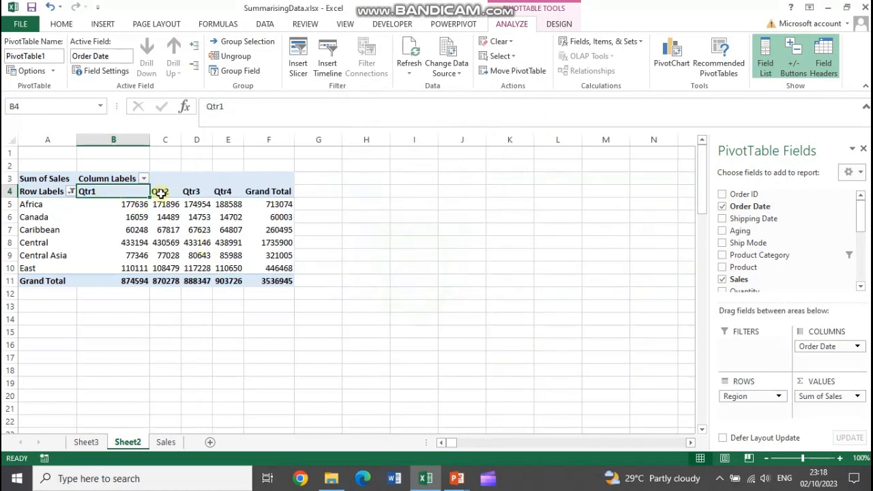
Add Months to the Order Date grouping so the column labels are grouped by both quarters and months
click(238, 71)
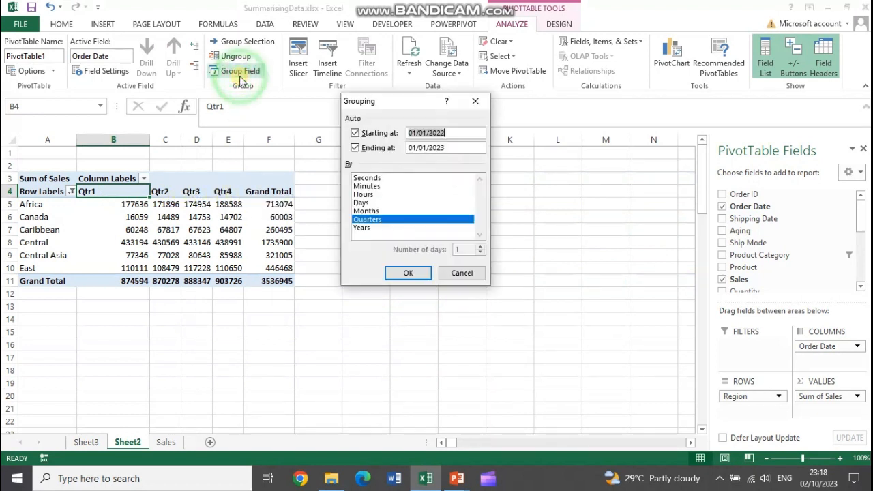
click(369, 212)
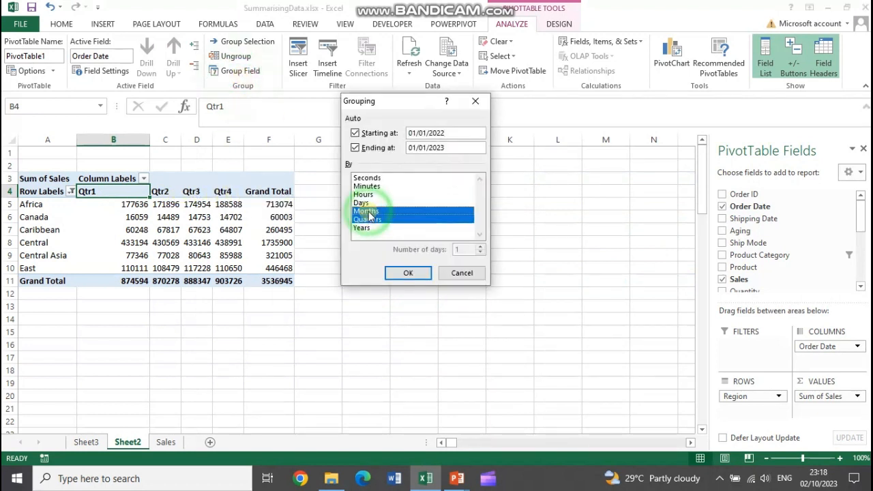
click(409, 273)
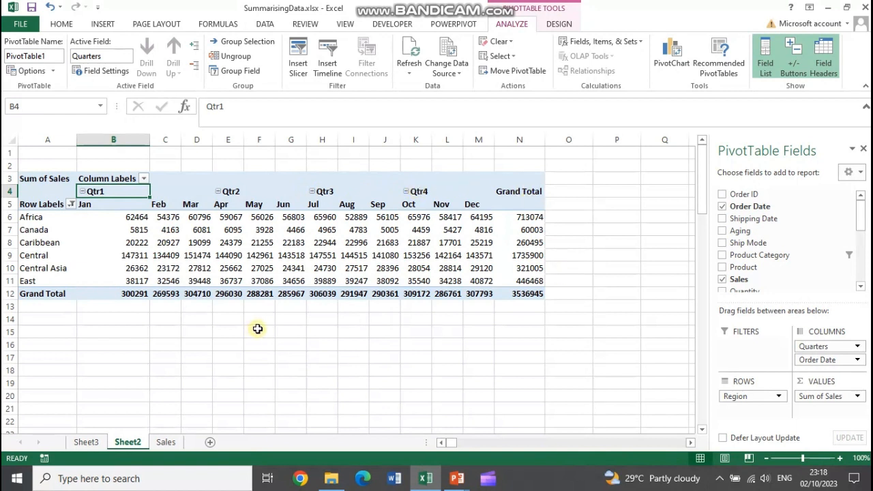
Regroup the Order Date column labels by Quarters and Years, leaving out Months
click(241, 71)
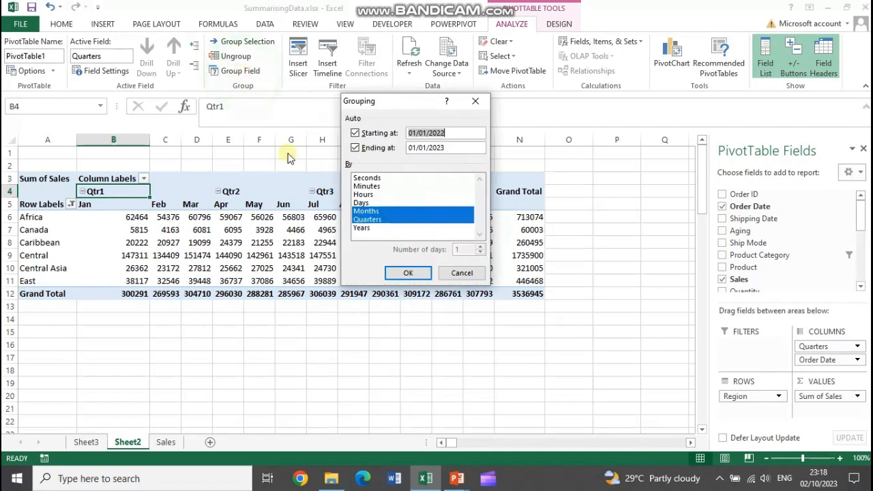
click(365, 228)
click(367, 211)
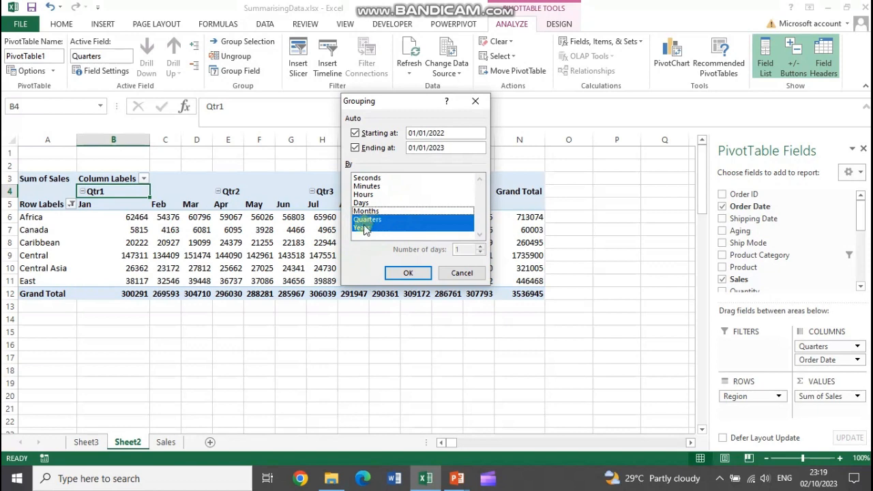
click(405, 273)
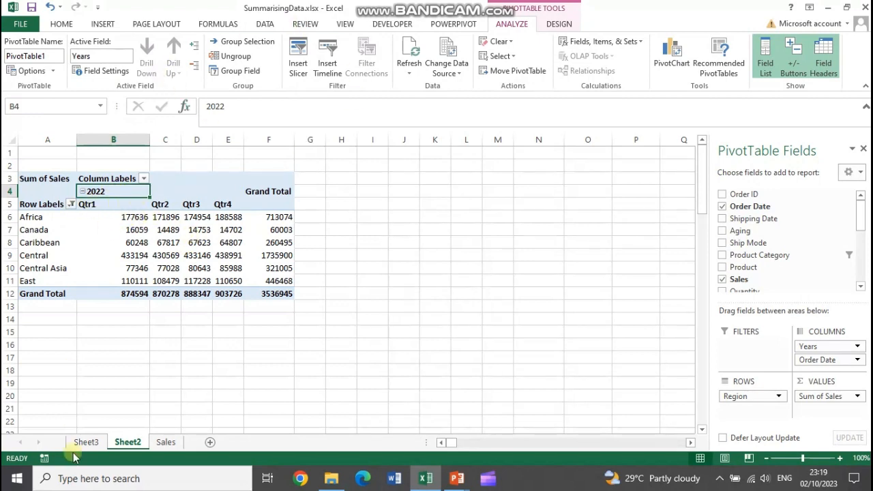
Compare the dates in the Sales sheet with the PivotTable's Qtr1 to Qtr4 block for the regions Africa to East
click(165, 447)
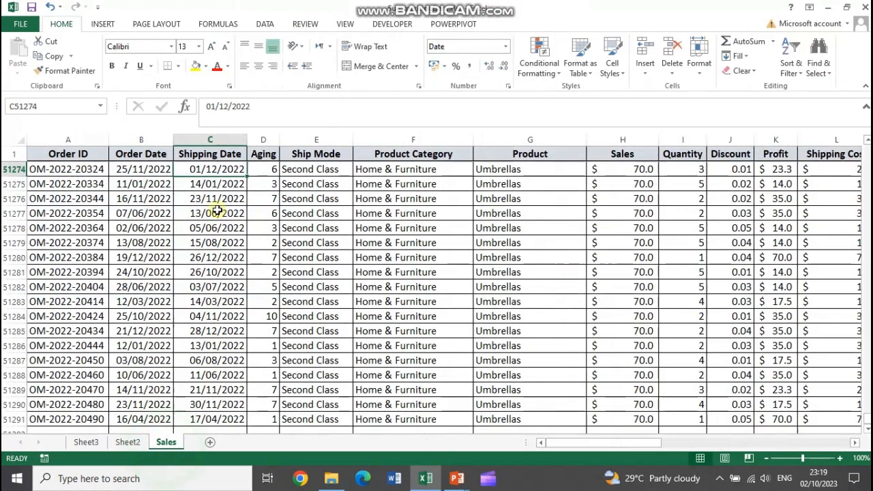
click(140, 444)
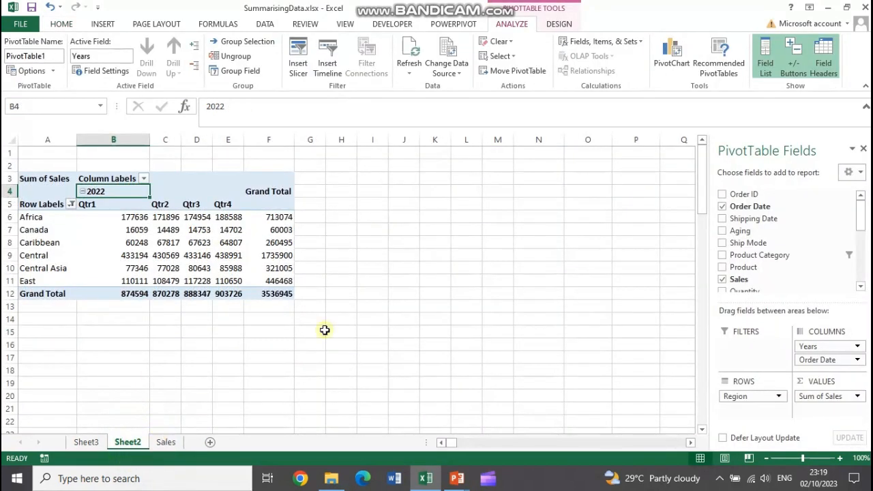
click(86, 205)
drag(169, 208, 230, 279)
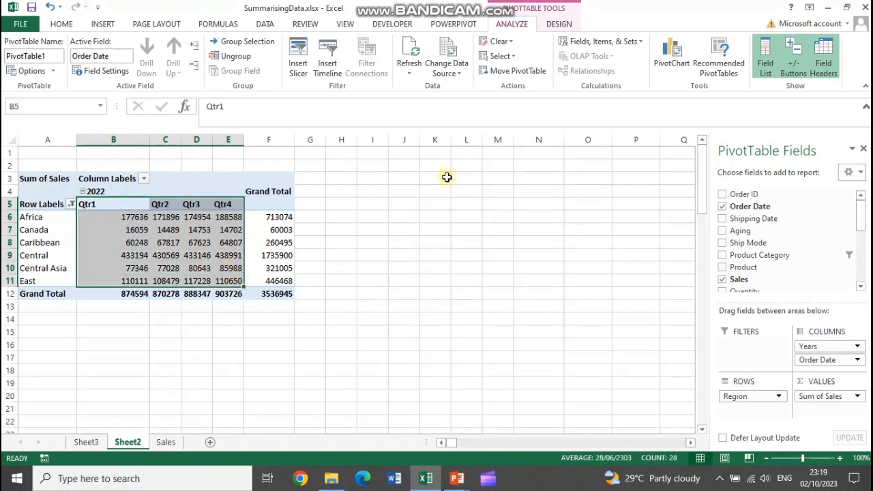
click(61, 24)
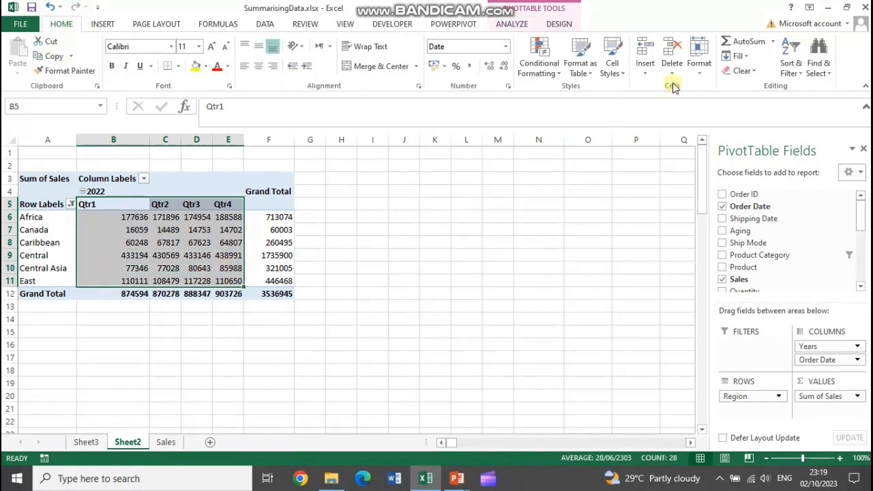
Examine the Sales source records, selecting the first rows from Order ID to Product, and return to Sheet2
click(166, 442)
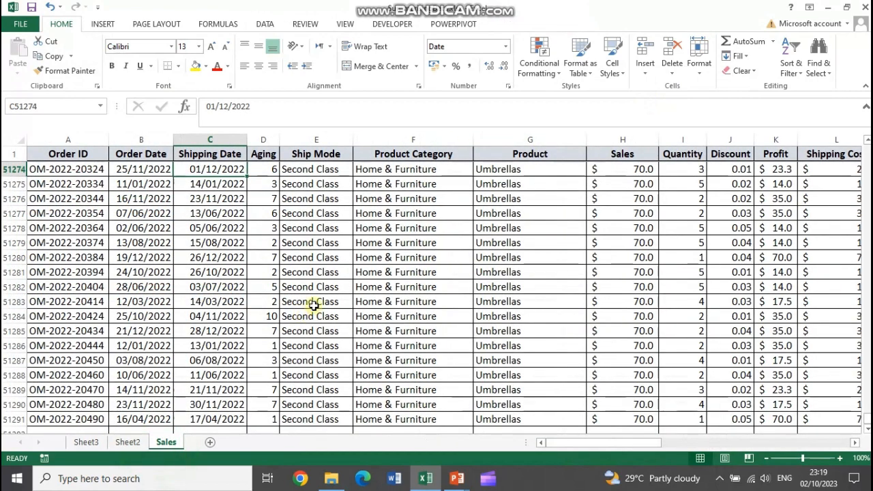
click(266, 287)
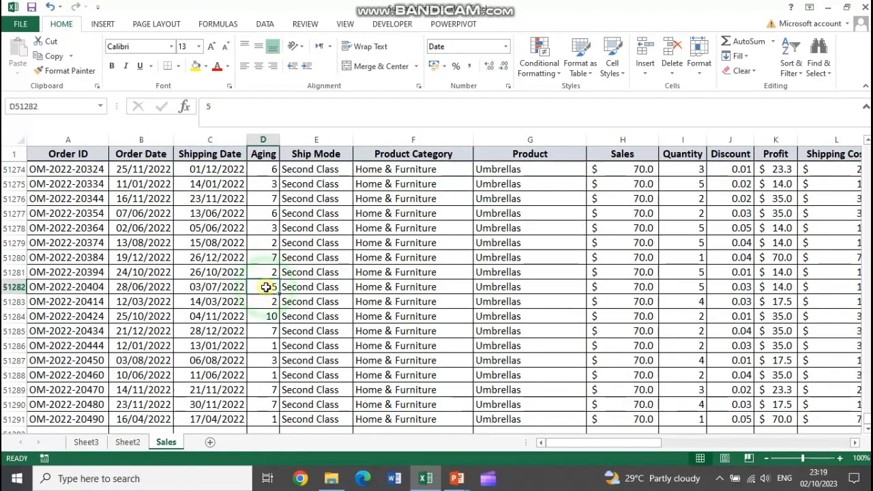
click(299, 210)
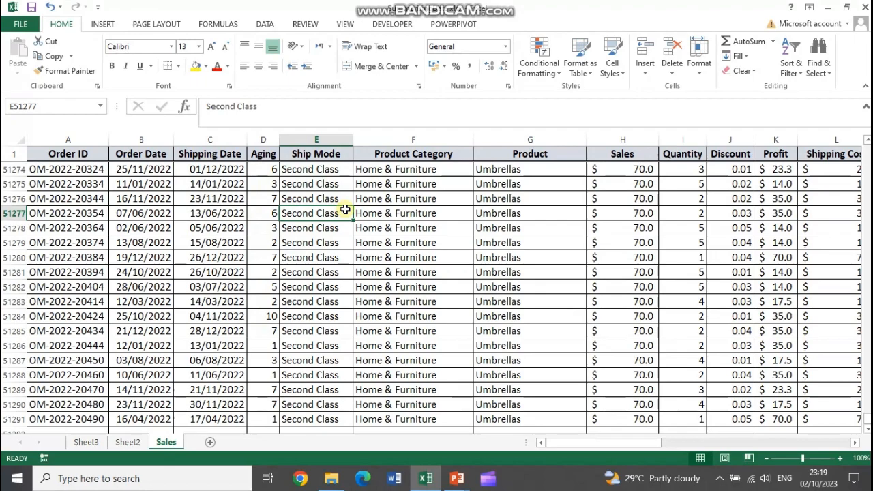
drag(82, 154, 573, 228)
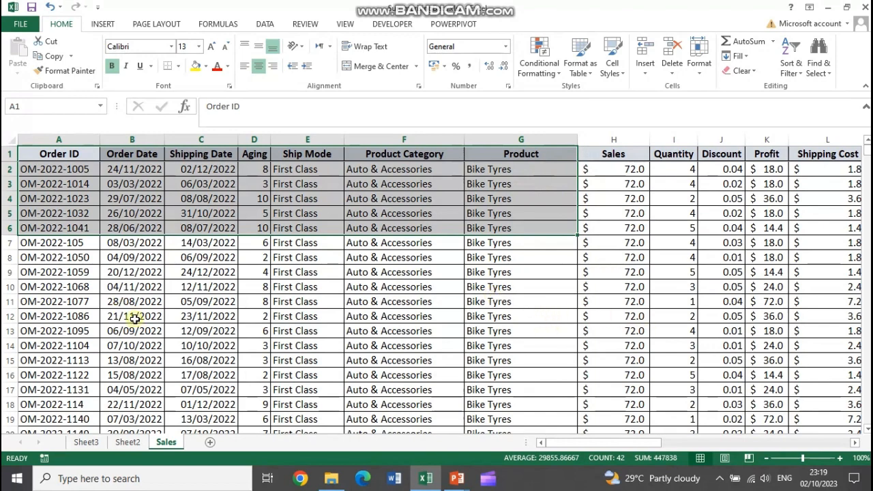
click(129, 443)
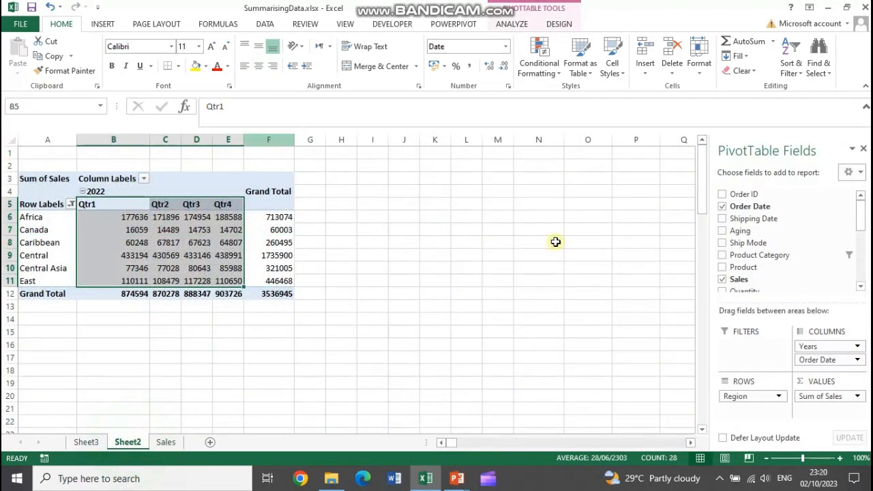
Select the Qtr1 label in the PivotTable and autofit the width of column B
click(350, 218)
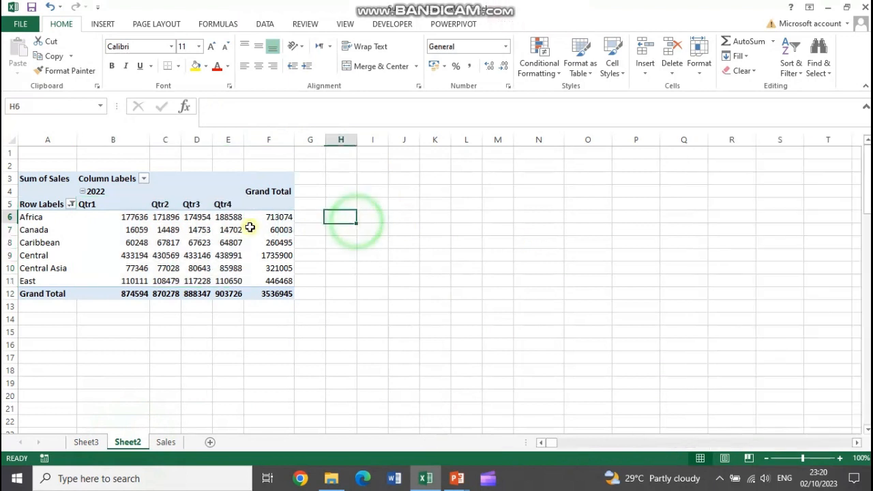
click(96, 204)
double_click(150, 140)
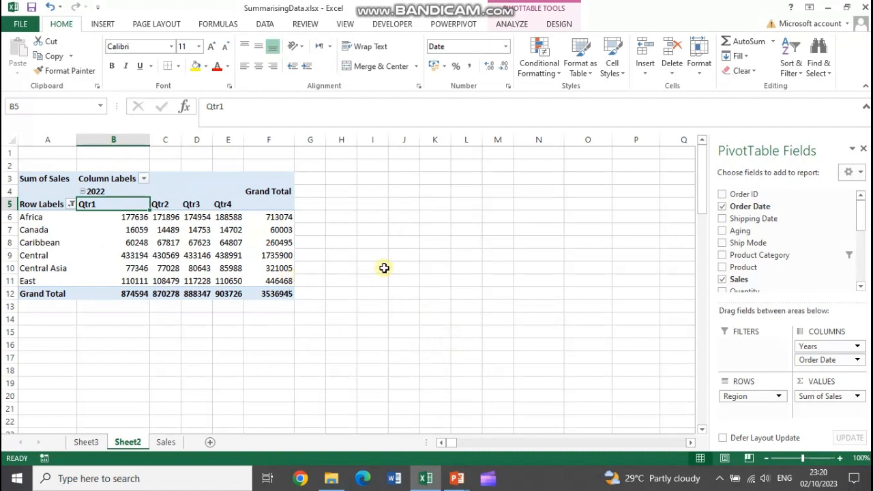
Switch to the running PowerPoint slide show of the SummarizingData presentation
click(454, 480)
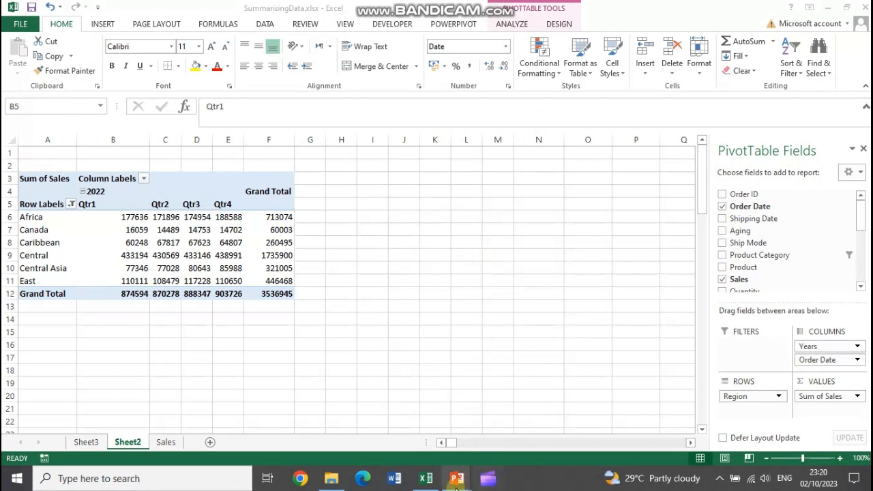
mouse_move(454, 489)
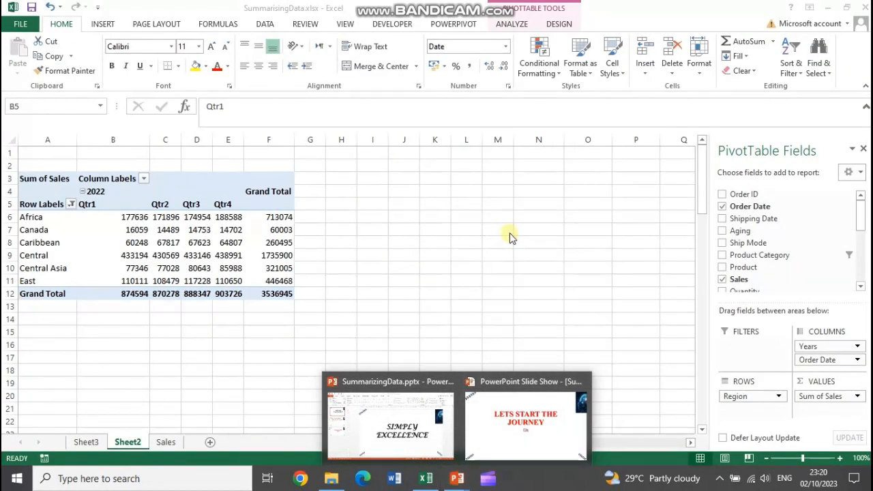
click(491, 408)
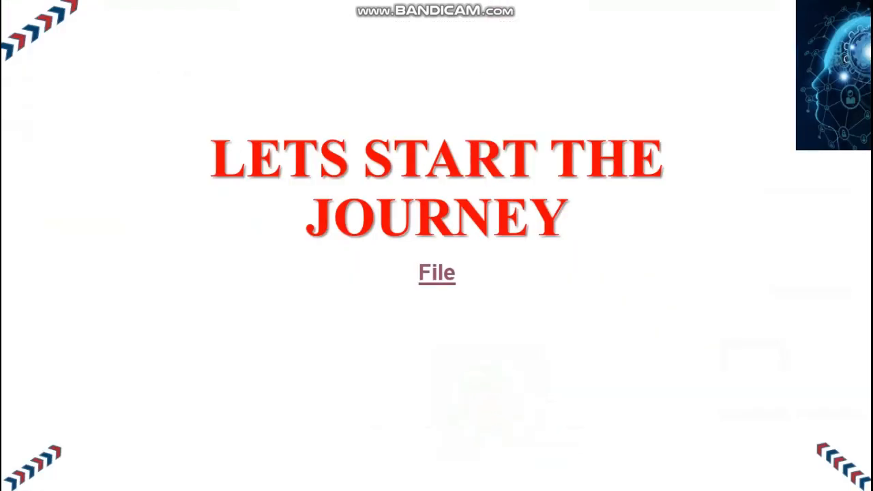